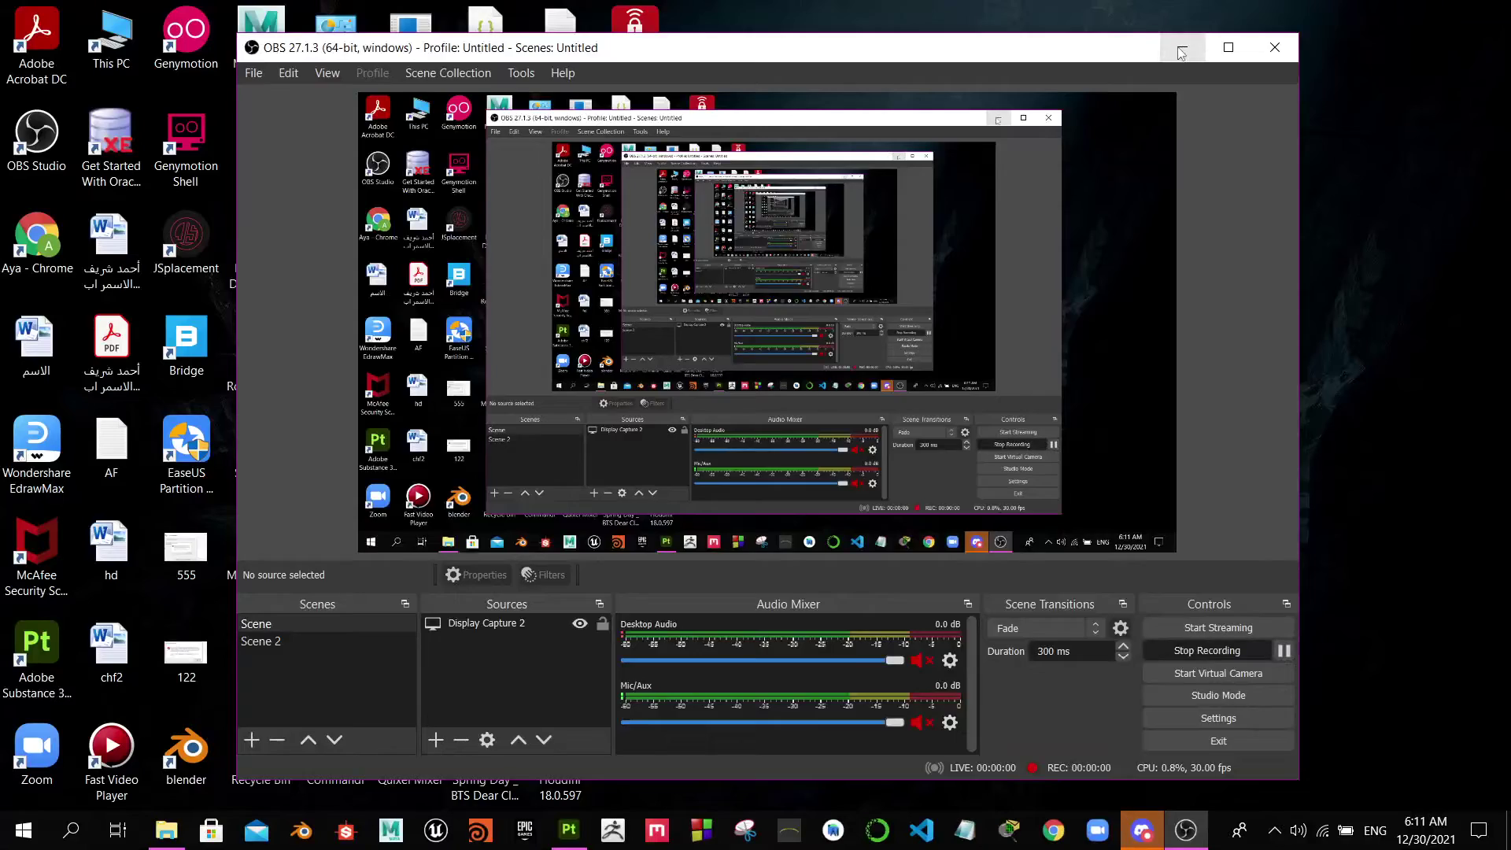
- Minimize OBS Studio and bring the Substance 3D Painter ASM project back up
click(1180, 48)
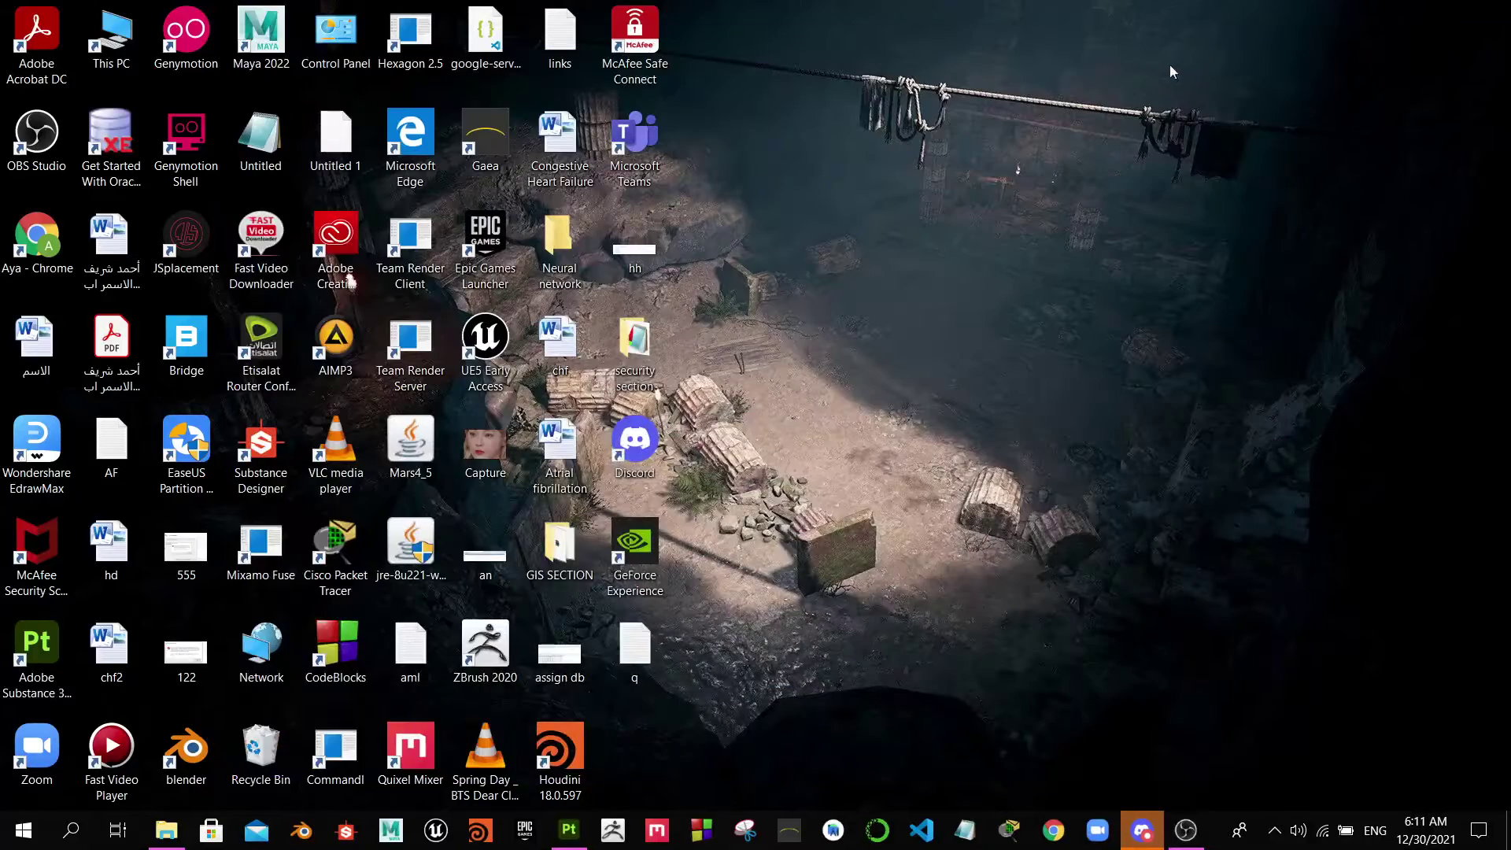
click(569, 829)
- Zoom in on the T-slab's beam and paint dark reddish Dirt 2 strokes onto it
mouse_move(1066, 549)
alt+mouse_down()
mouse_move(1200, 522)
mouse_move(1061, 549)
alt+mouse_up()
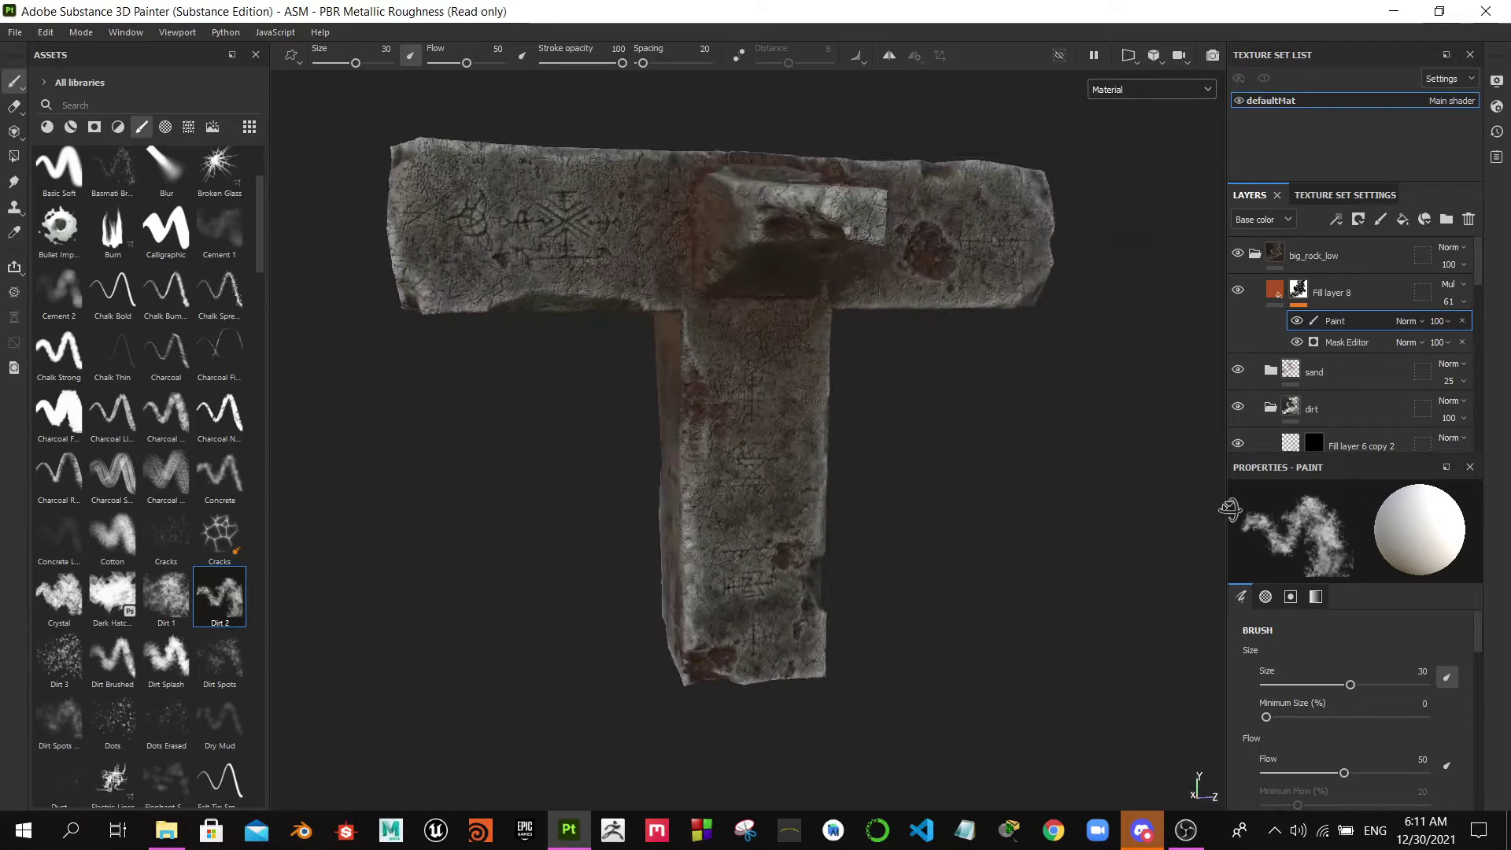
scroll(1047, 567, up, 2)
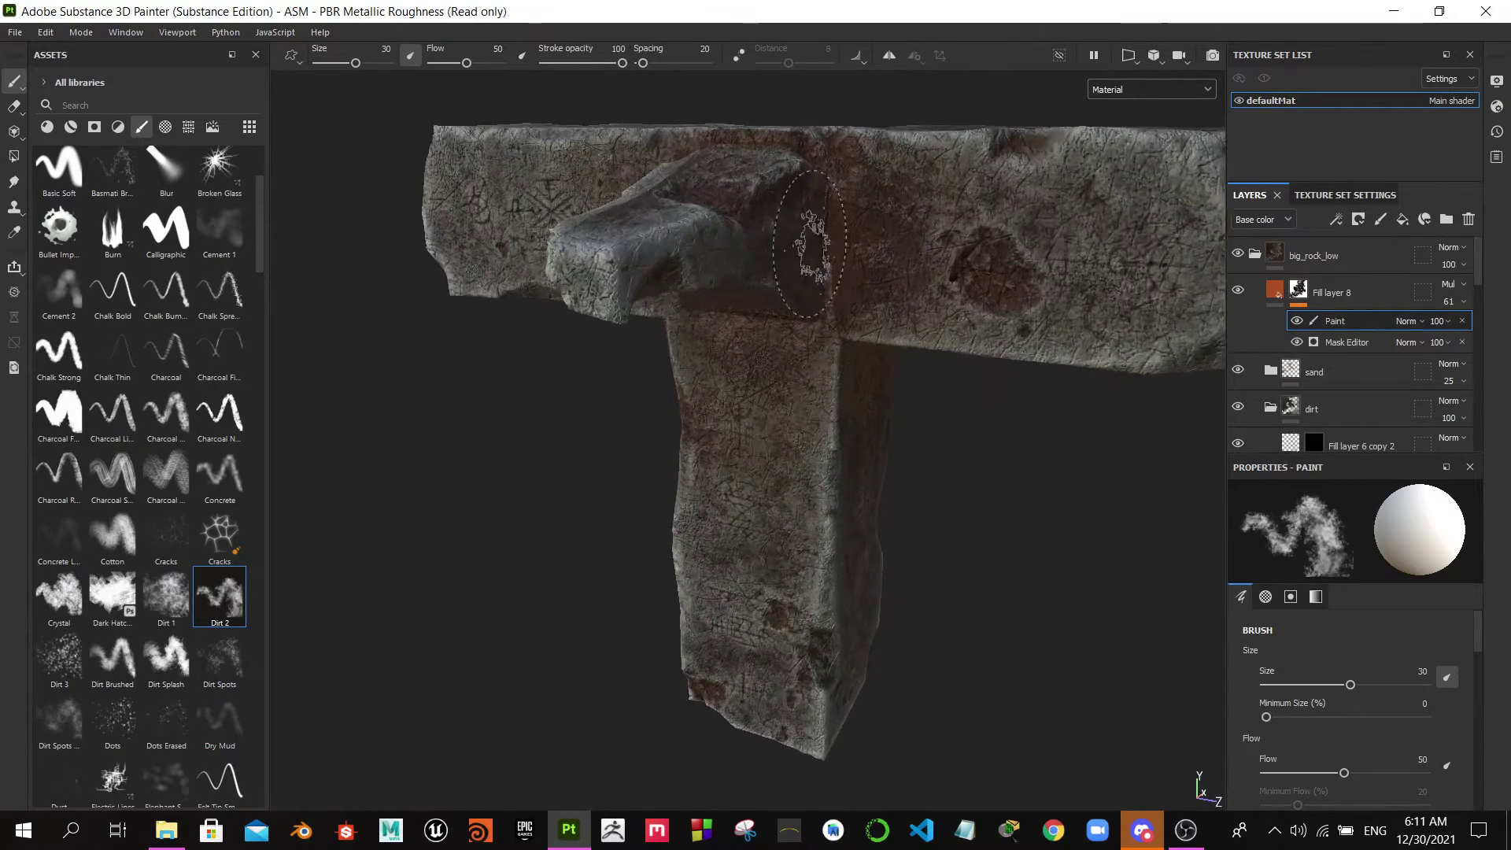
scroll(1043, 575, up, 2)
scroll(1037, 584, up, 2)
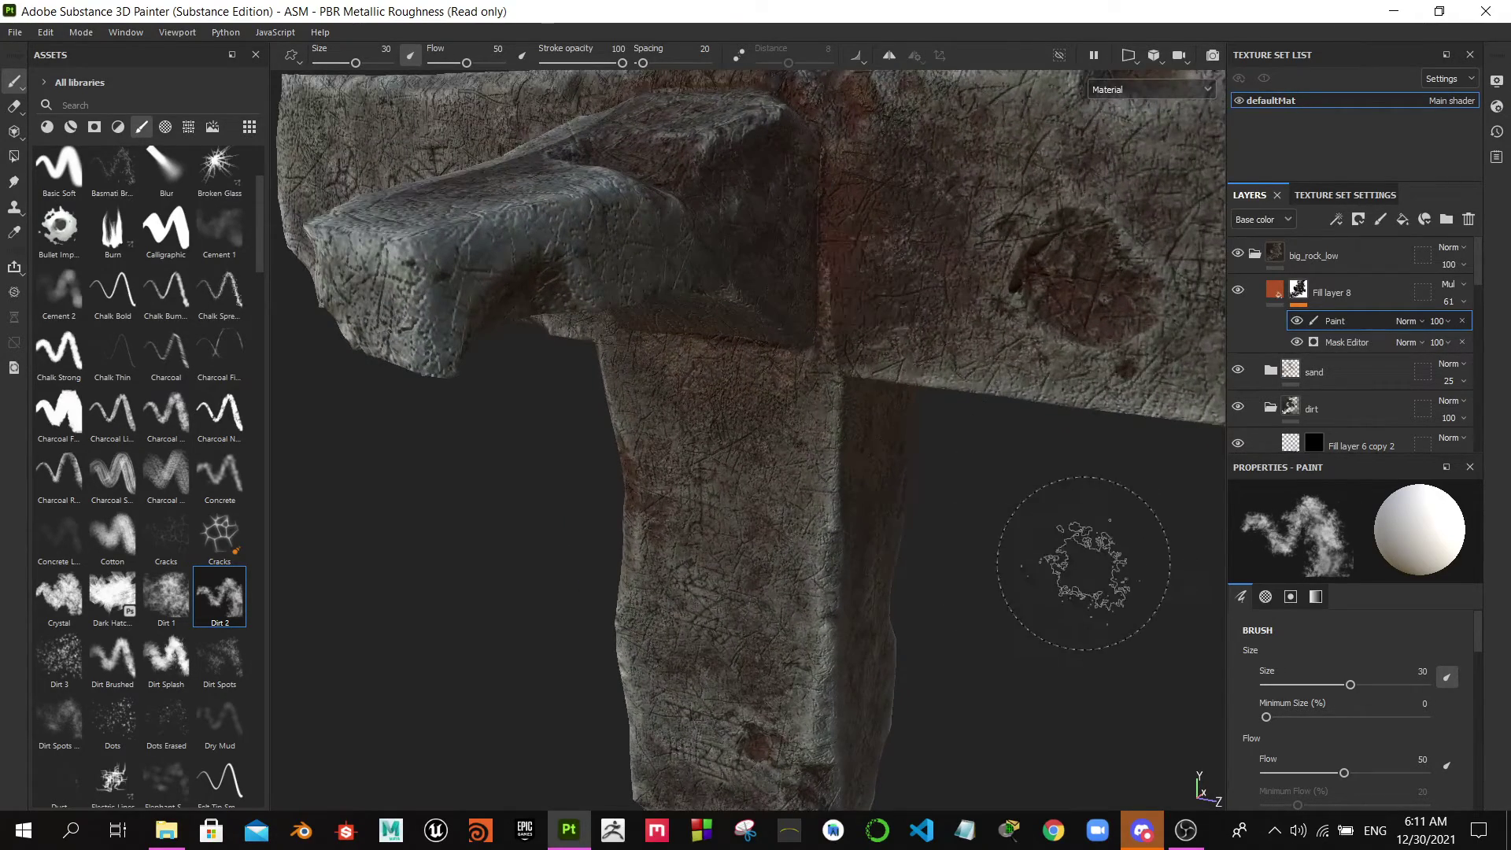
alt+drag(1058, 542, 1126, 545)
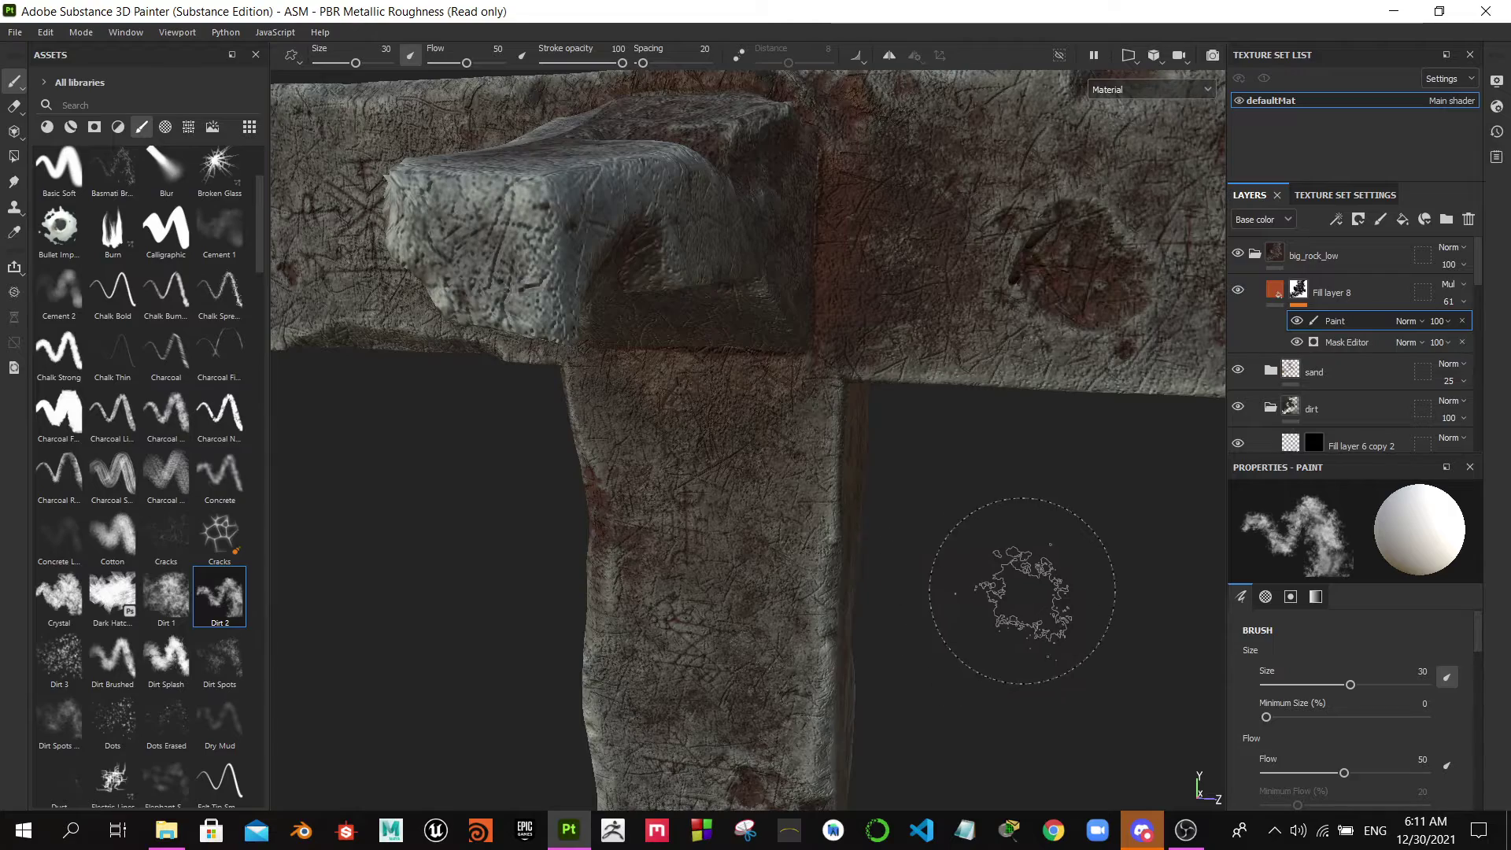
alt+drag(1095, 582, 1010, 597)
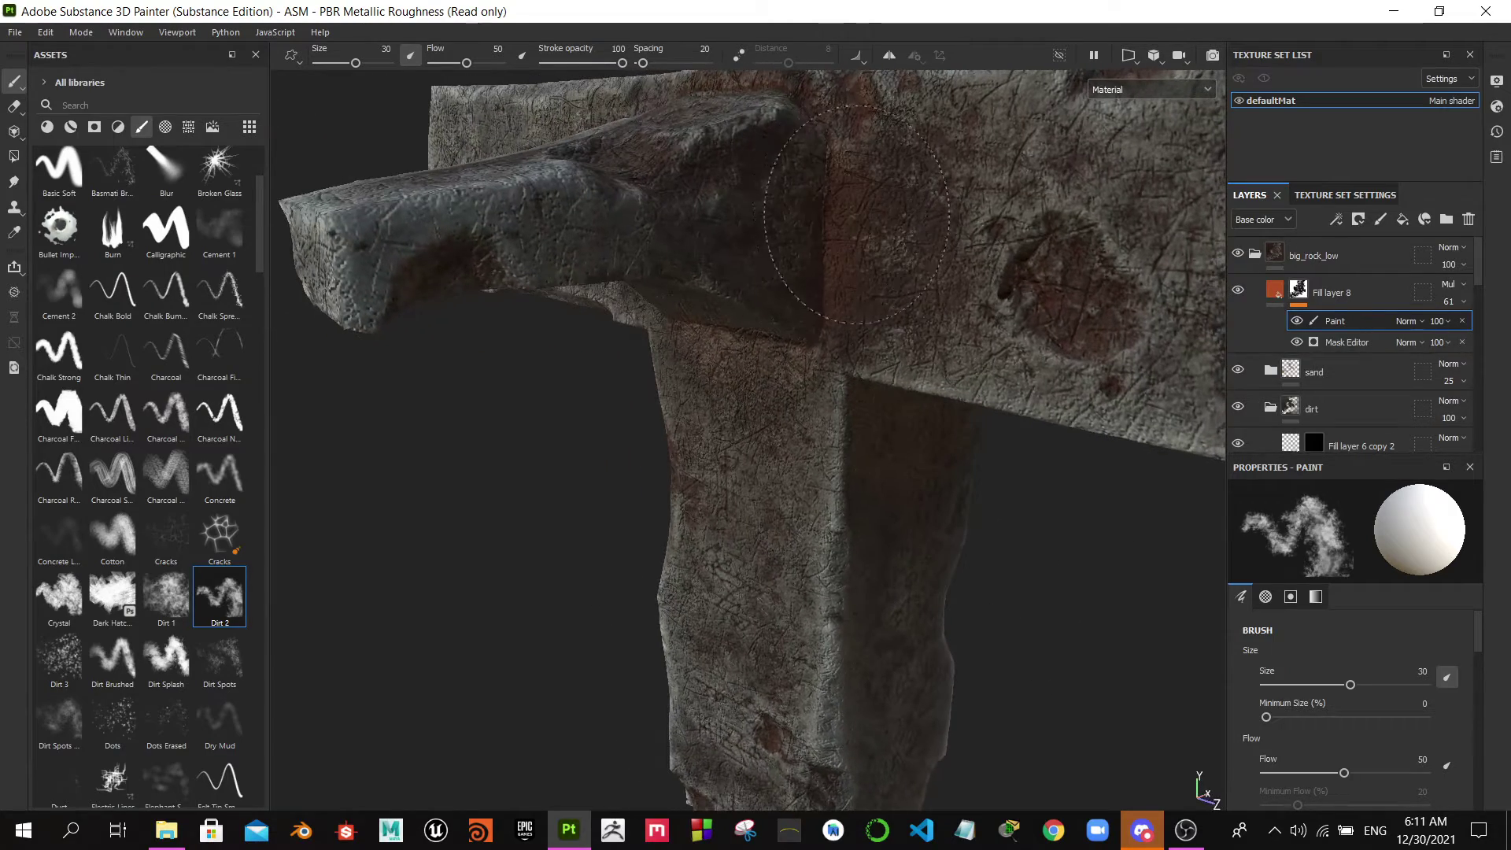
mouse_move(1194, 607)
alt+mouse_down()
mouse_move(1188, 557)
mouse_move(1191, 607)
mouse_move(1381, 562)
mouse_move(1349, 567)
alt+mouse_up()
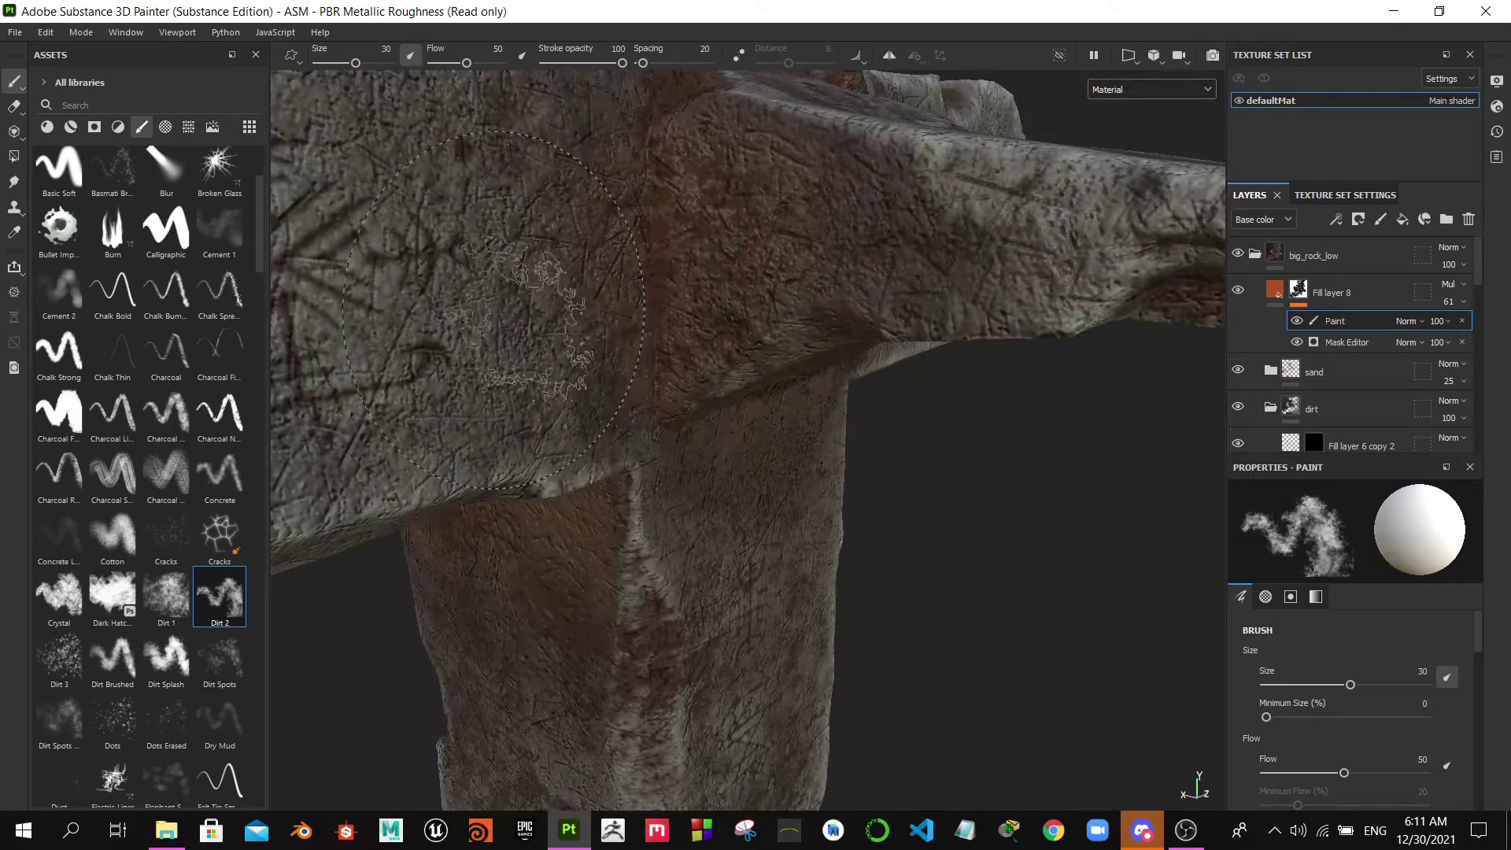
mouse_move(603, 329)
mouse_down()
mouse_move(653, 284)
mouse_move(536, 134)
mouse_move(675, 299)
mouse_up()
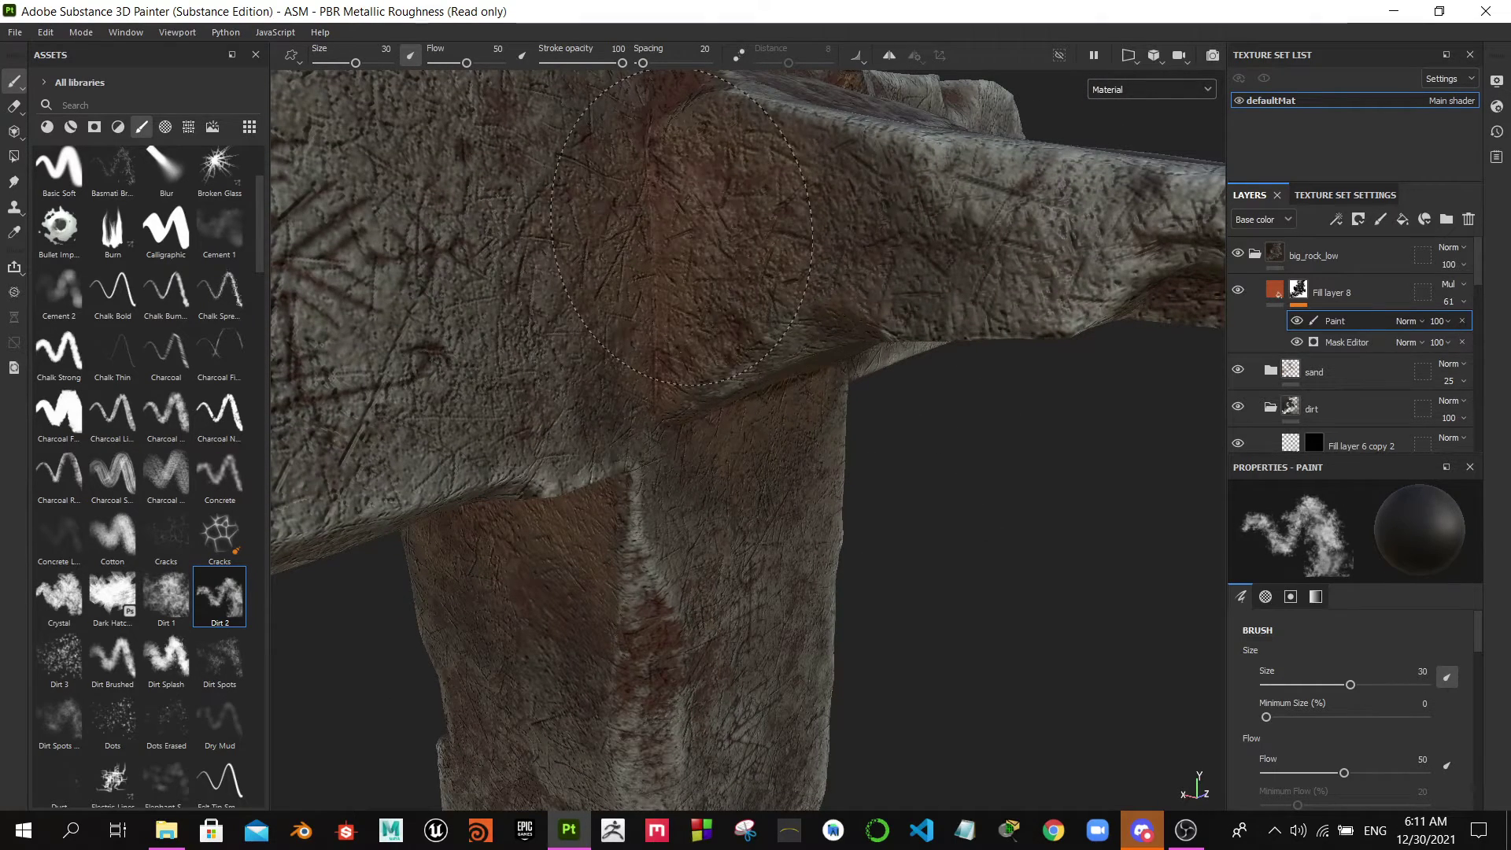
alt+drag(1055, 622, 911, 540)
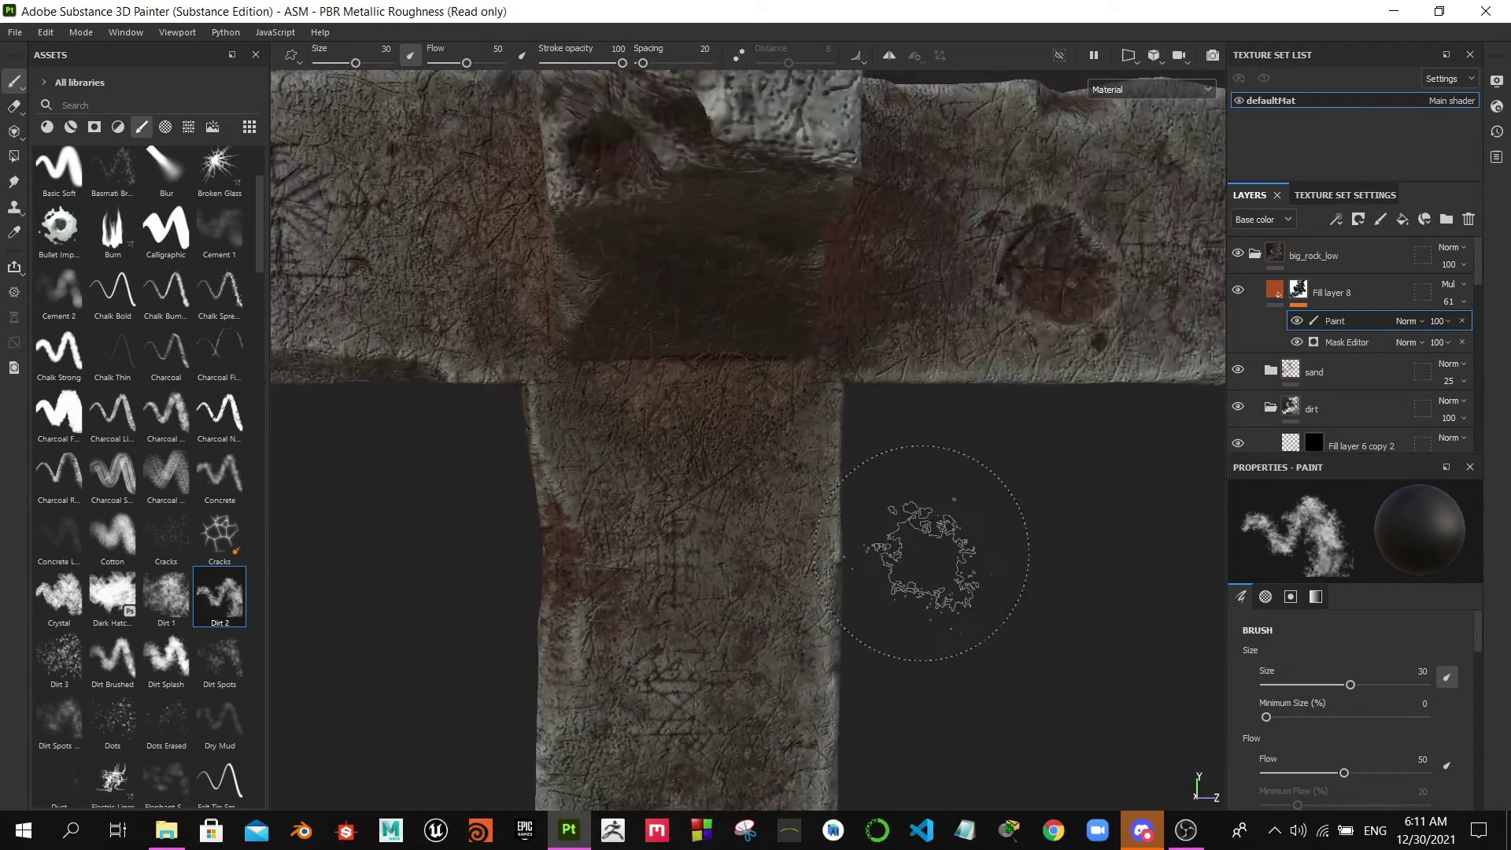
scroll(918, 557, down, 5)
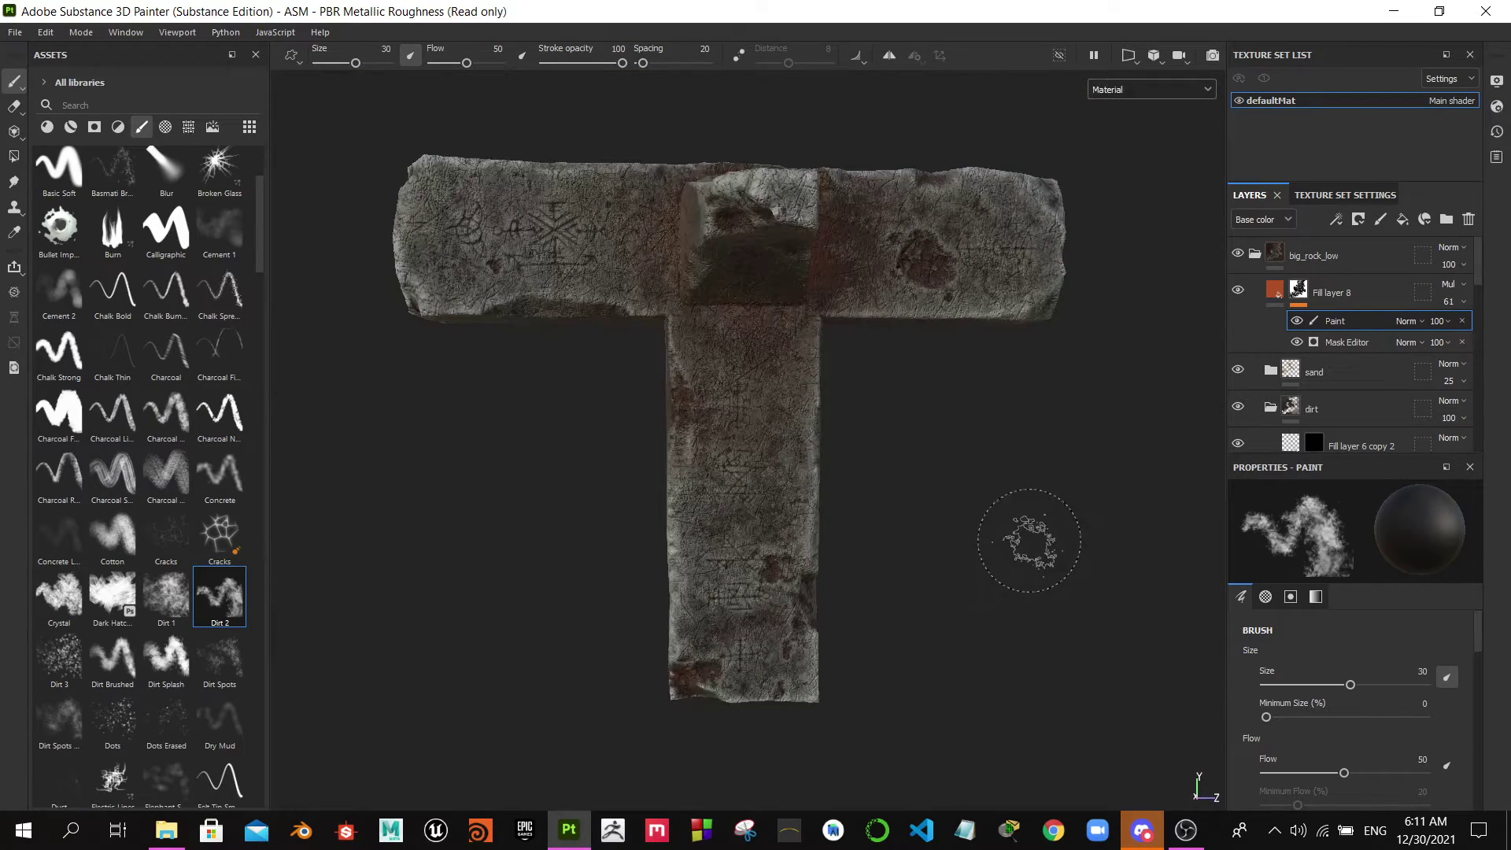
mouse_move(1029, 541)
alt+mouse_down()
mouse_move(1053, 533)
mouse_move(952, 522)
mouse_move(1043, 550)
mouse_move(1495, 561)
alt+mouse_up()
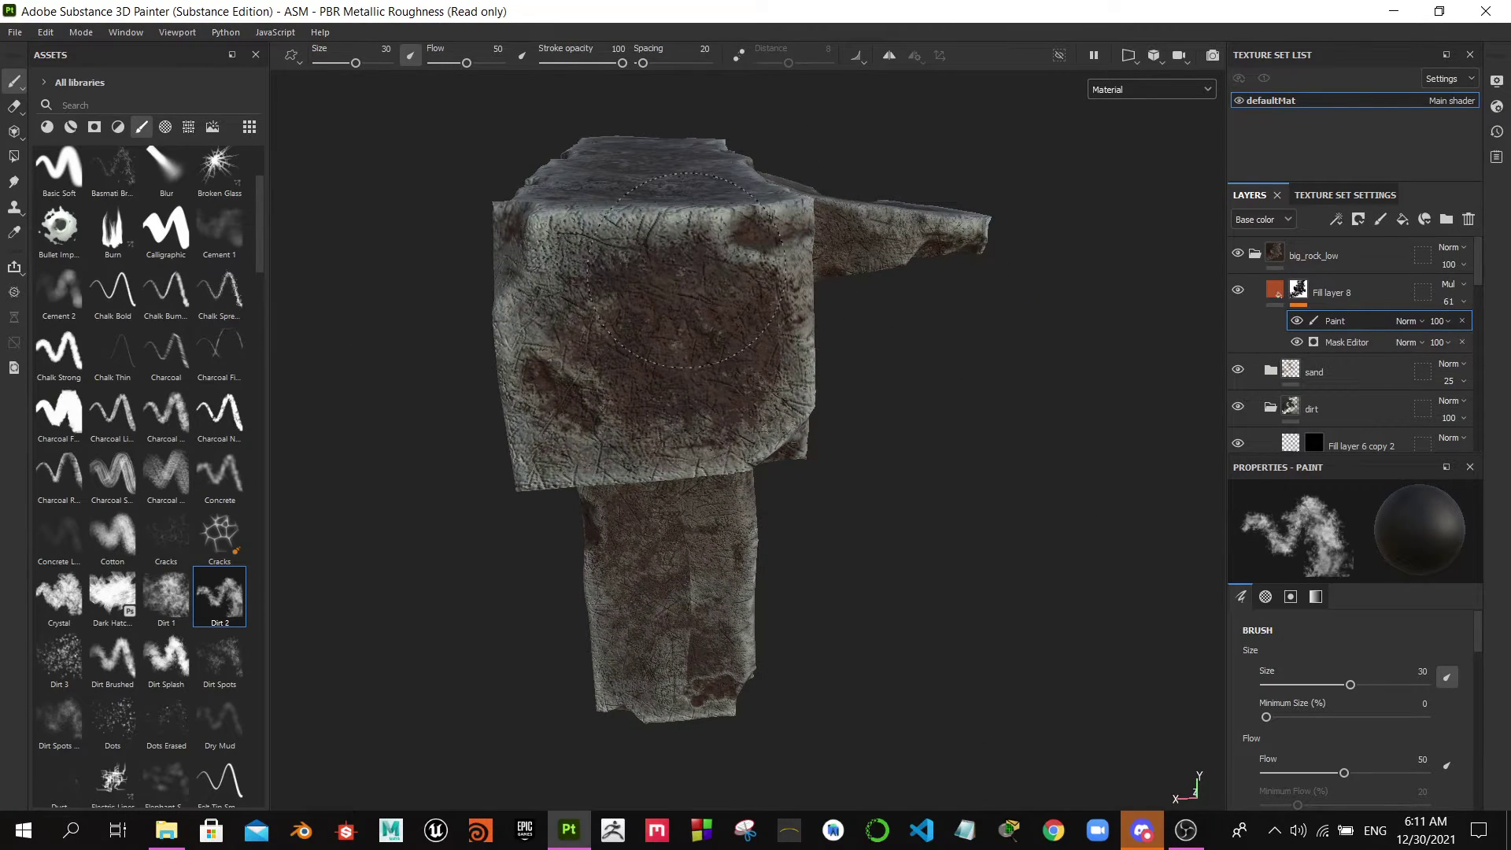
- Lower the brush Flow from 50 to 20, then orbit to inspect the slab from several sides
drag(464, 64, 446, 64)
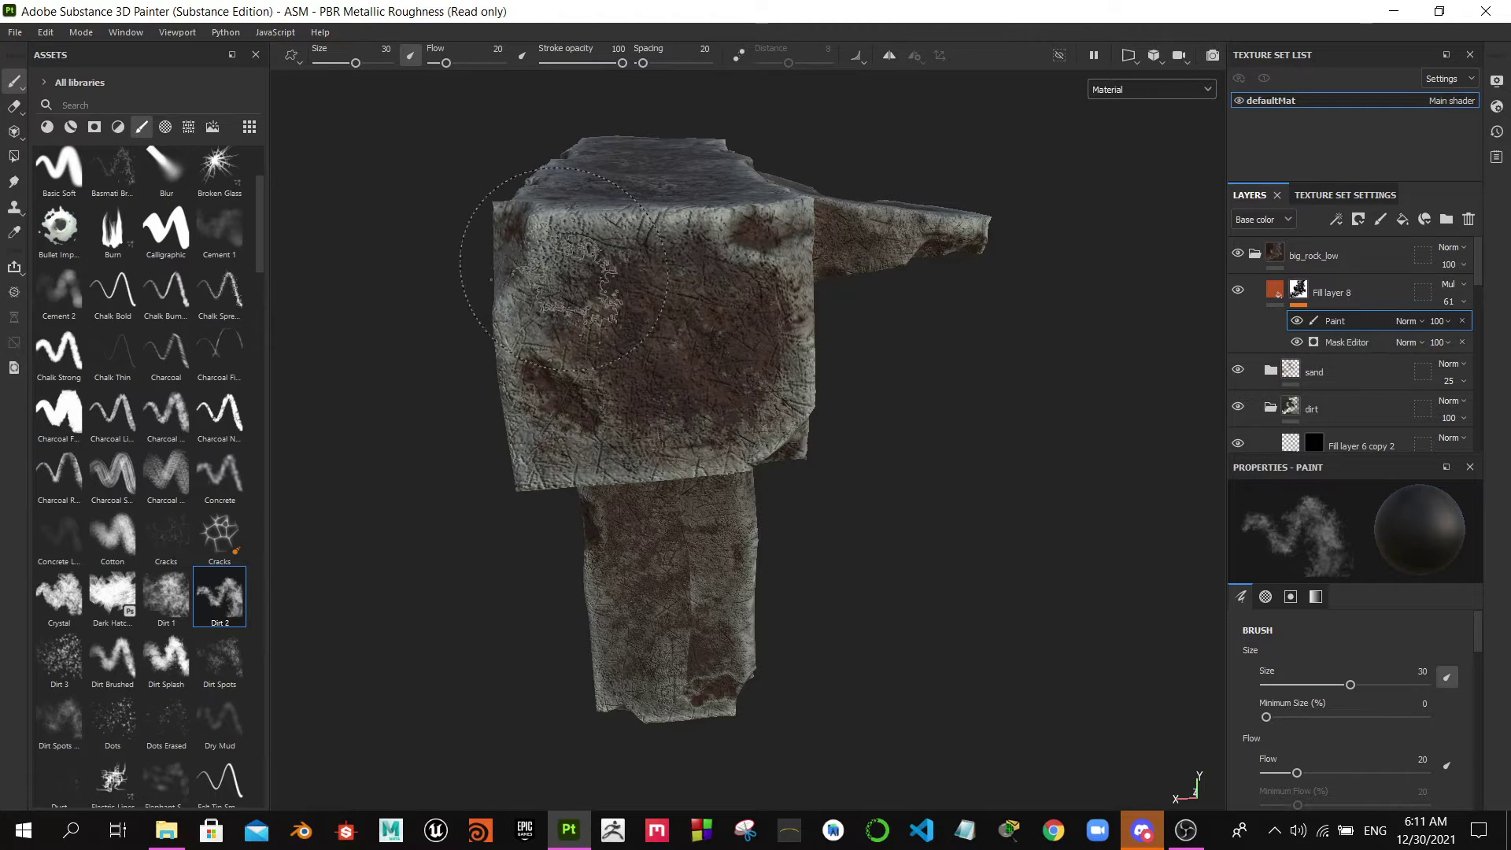
mouse_move(564, 267)
alt+mouse_down()
mouse_move(1056, 506)
mouse_move(888, 456)
mouse_move(590, 452)
mouse_move(315, 484)
alt+mouse_up()
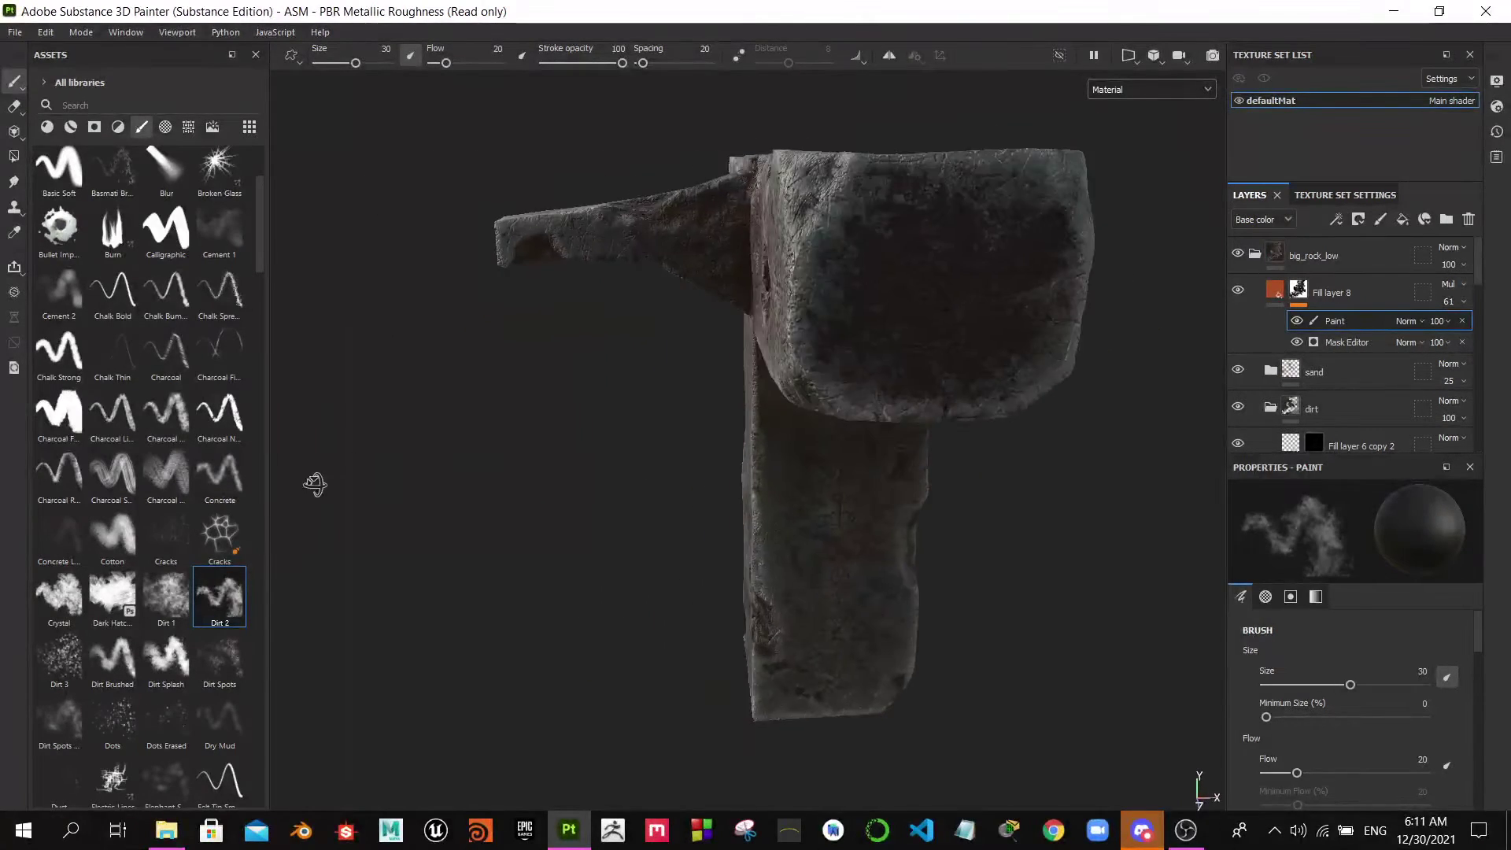
mouse_move(698, 463)
alt+mouse_down()
mouse_move(543, 449)
mouse_move(681, 555)
mouse_move(1006, 365)
alt+mouse_up()
mouse_move(1056, 506)
alt+mouse_down()
mouse_move(1012, 296)
mouse_move(958, 574)
mouse_move(968, 476)
mouse_move(1103, 499)
mouse_move(929, 472)
mouse_move(972, 472)
mouse_move(1025, 513)
mouse_move(803, 512)
mouse_move(1158, 439)
mouse_move(1015, 507)
mouse_move(1174, 489)
mouse_move(1073, 546)
mouse_move(1053, 507)
mouse_move(1195, 482)
mouse_move(1047, 483)
alt+mouse_up()
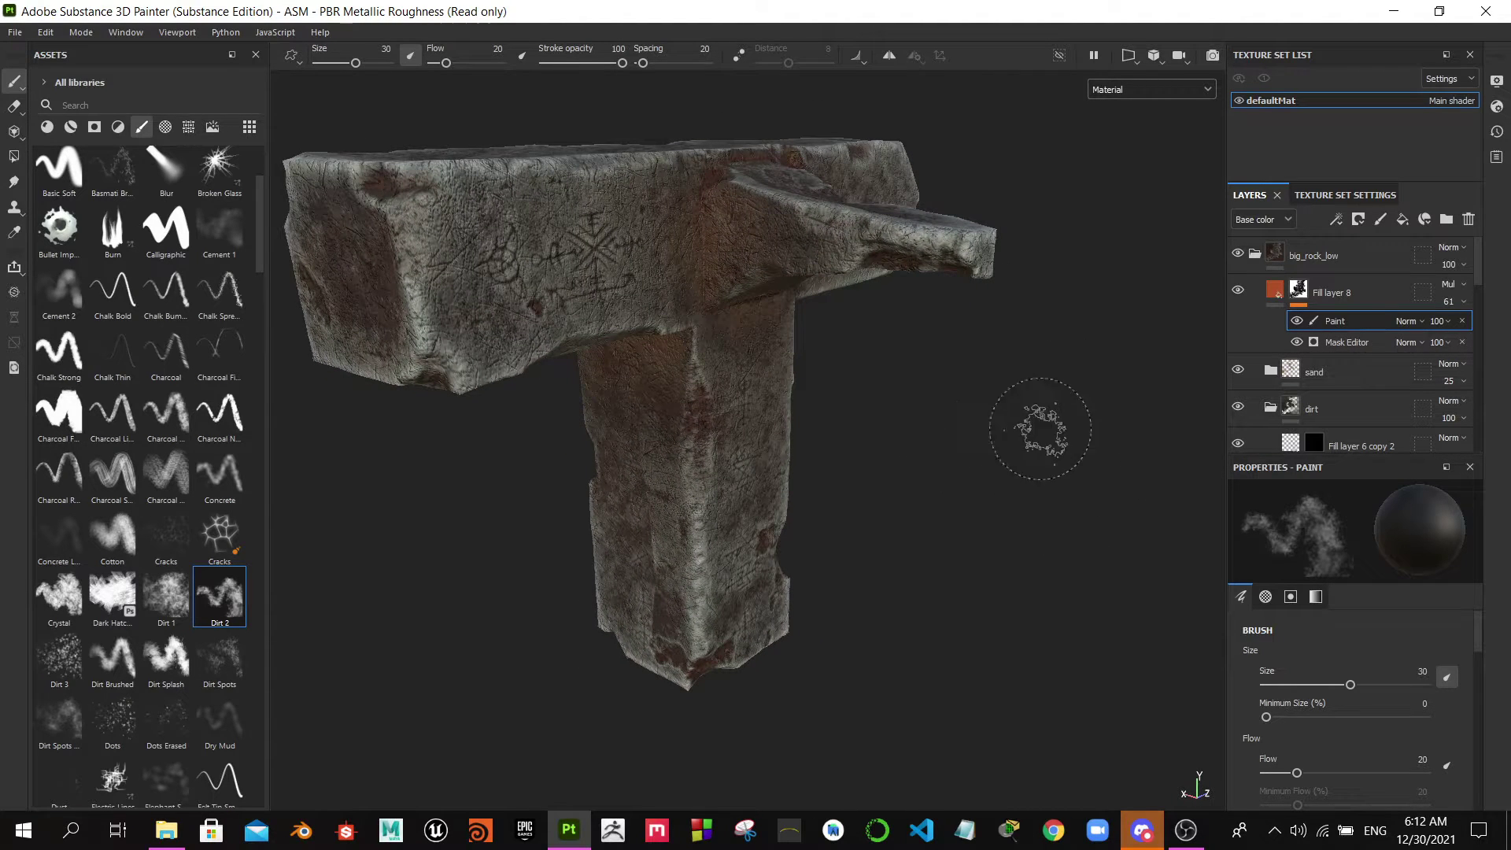
mouse_move(1040, 429)
alt+mouse_down()
mouse_move(1087, 432)
mouse_move(981, 471)
mouse_move(1113, 337)
alt+mouse_up()
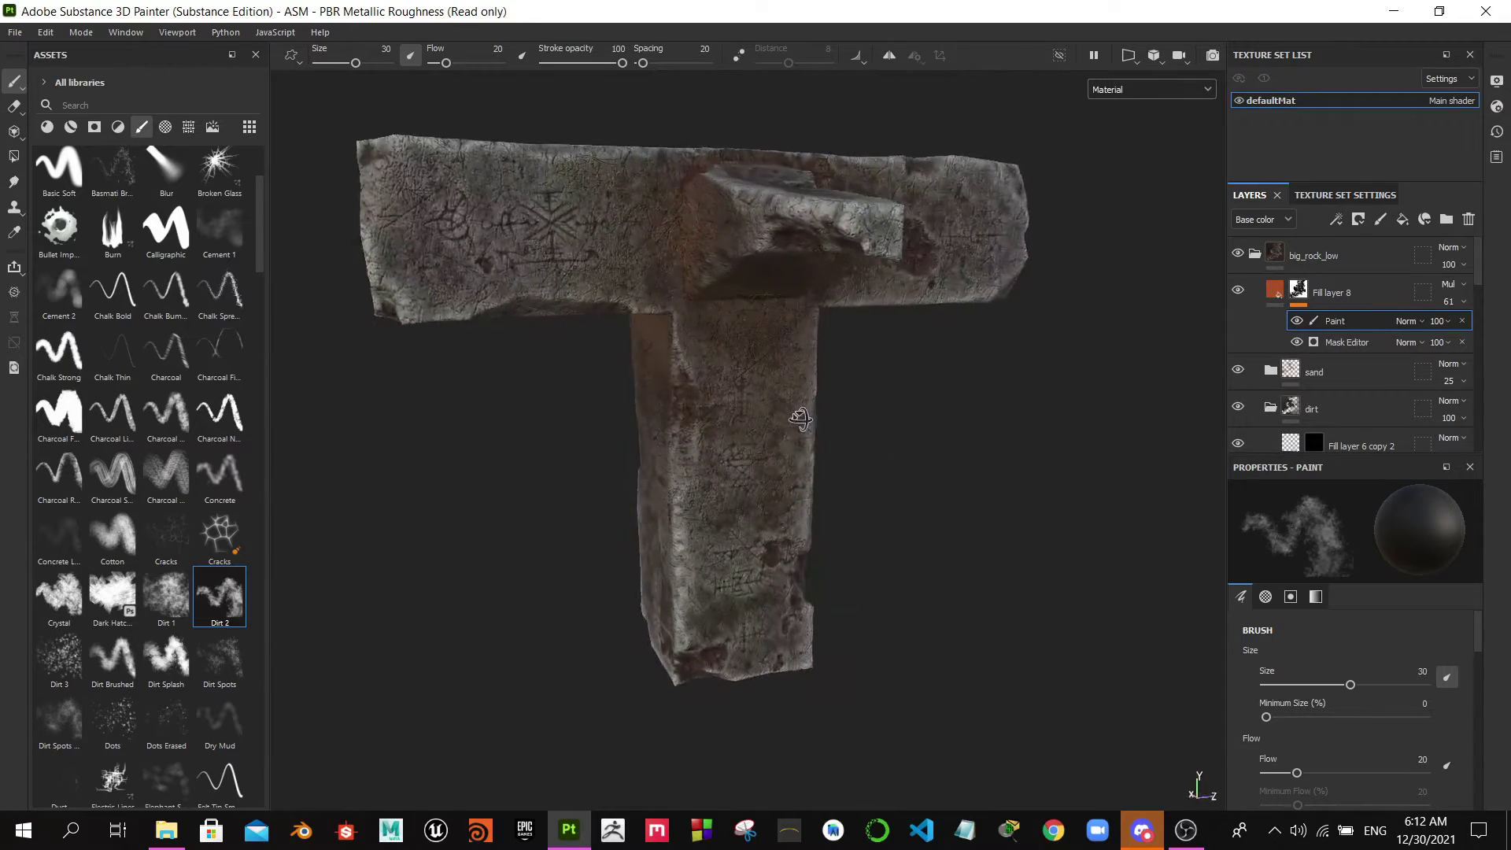
- Select Fill layer 8, collapse the dirt folder and toggle its visibility to compare
click(1256, 255)
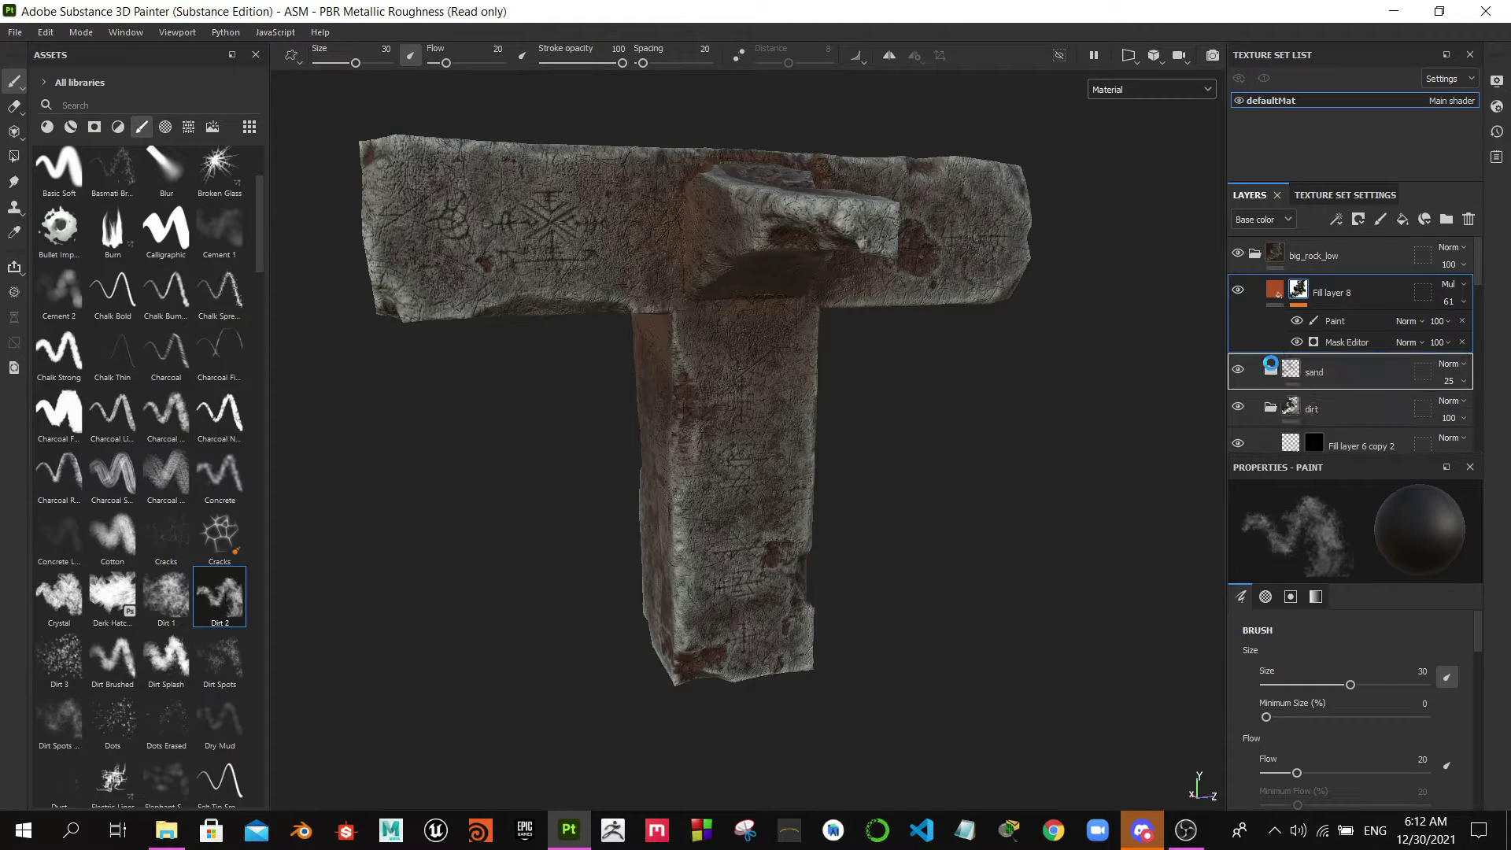
mouse_move(1277, 293)
mouse_down()
mouse_move(1268, 378)
mouse_move(1265, 305)
mouse_up()
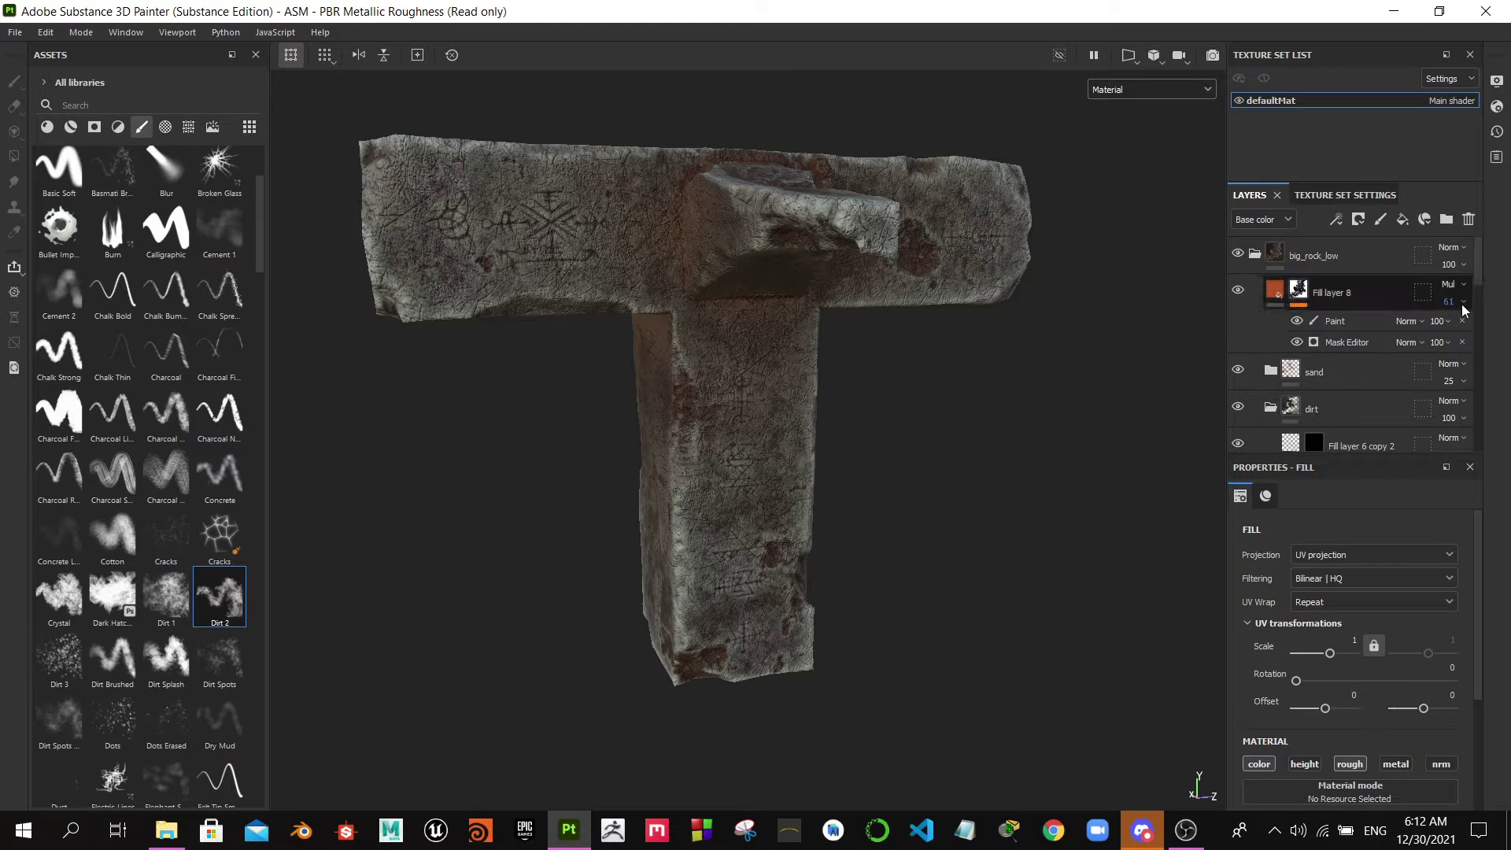
scroll(1330, 338, down, 1)
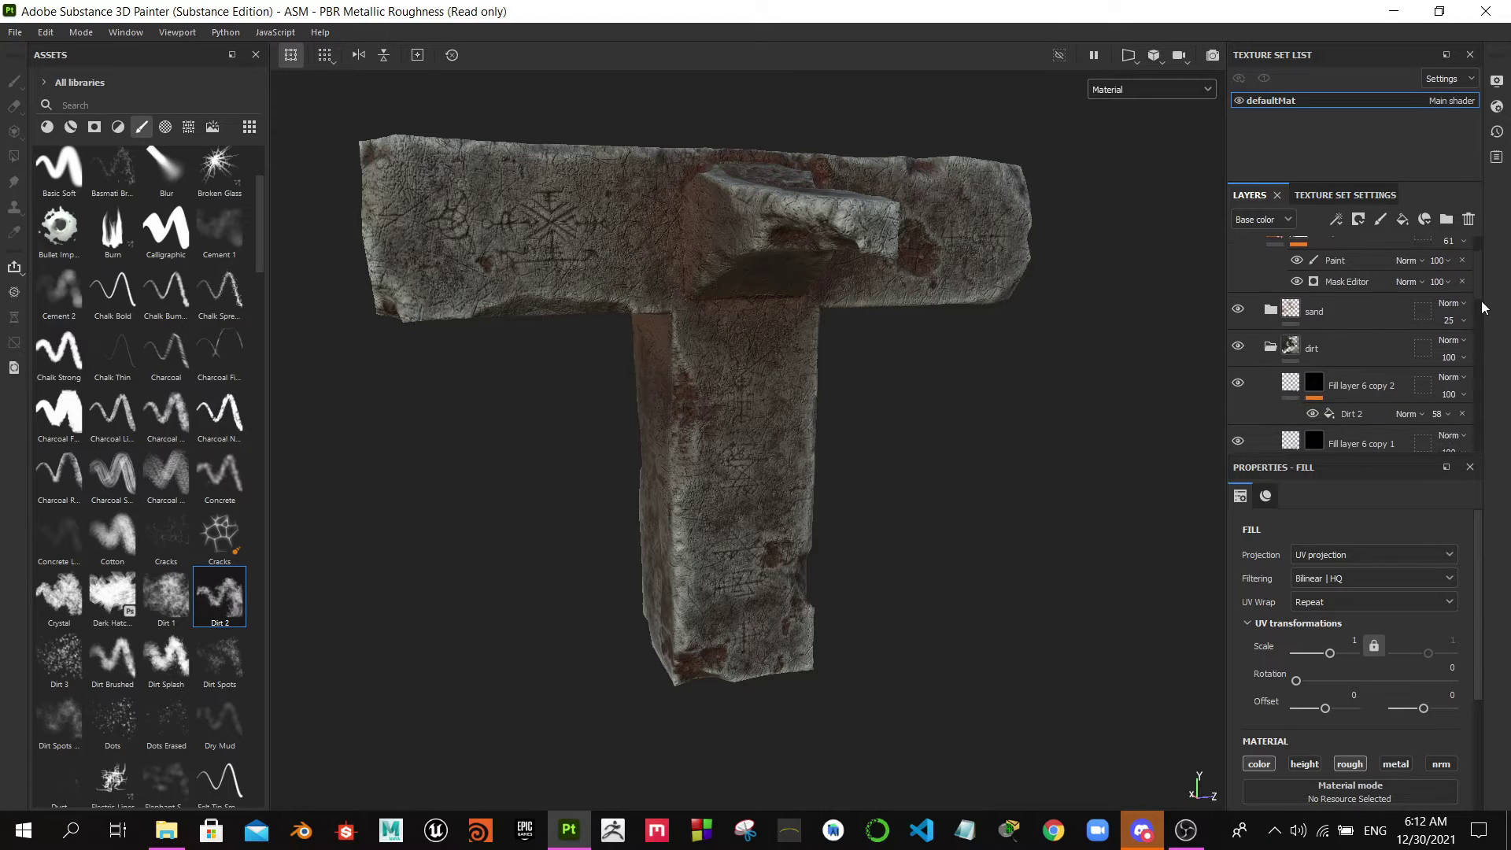
click(1269, 347)
click(1239, 348)
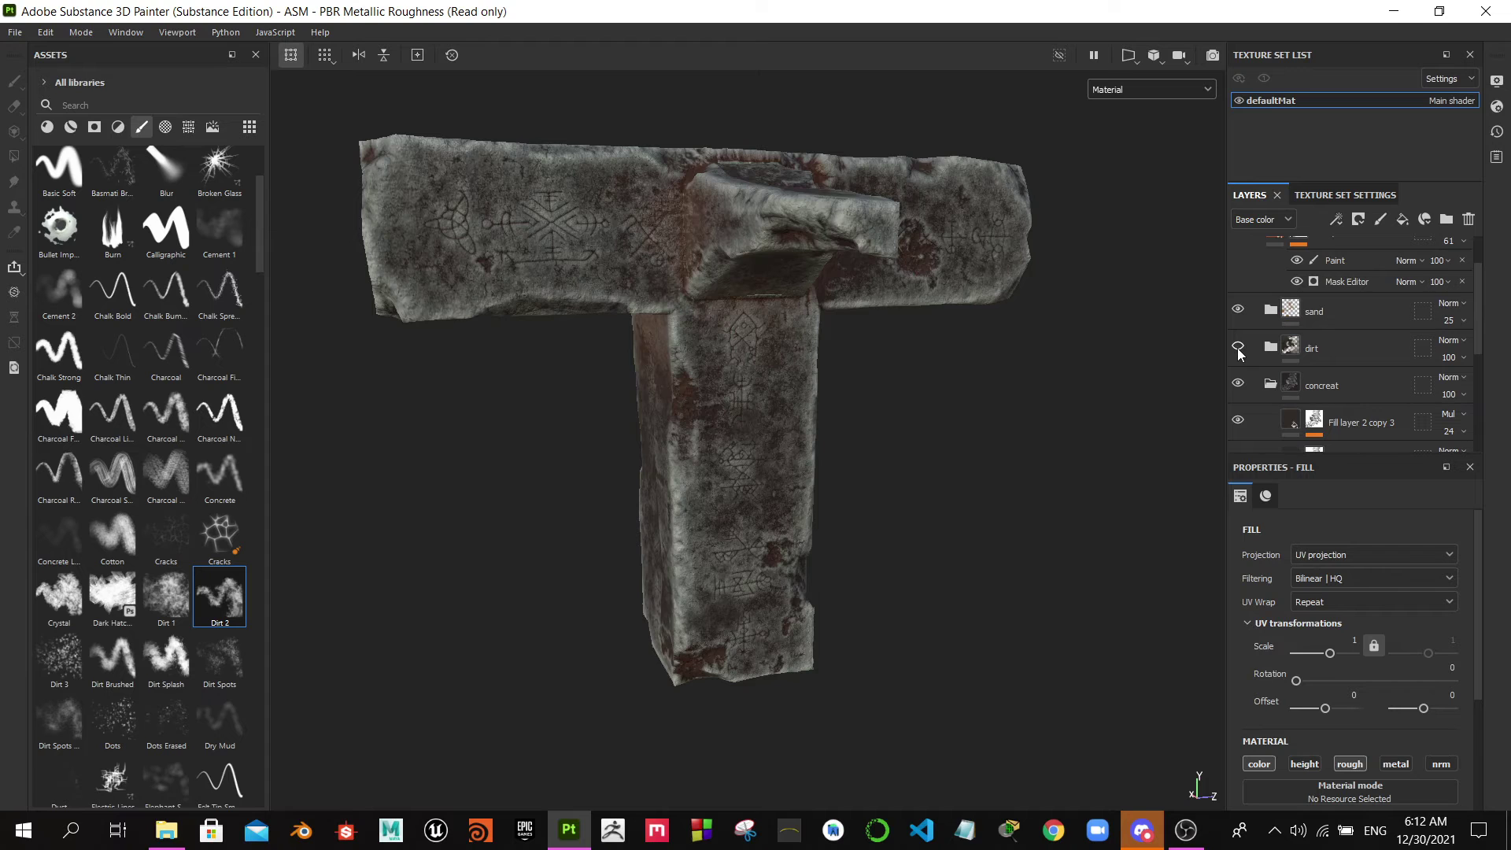
click(1238, 347)
click(1238, 347)
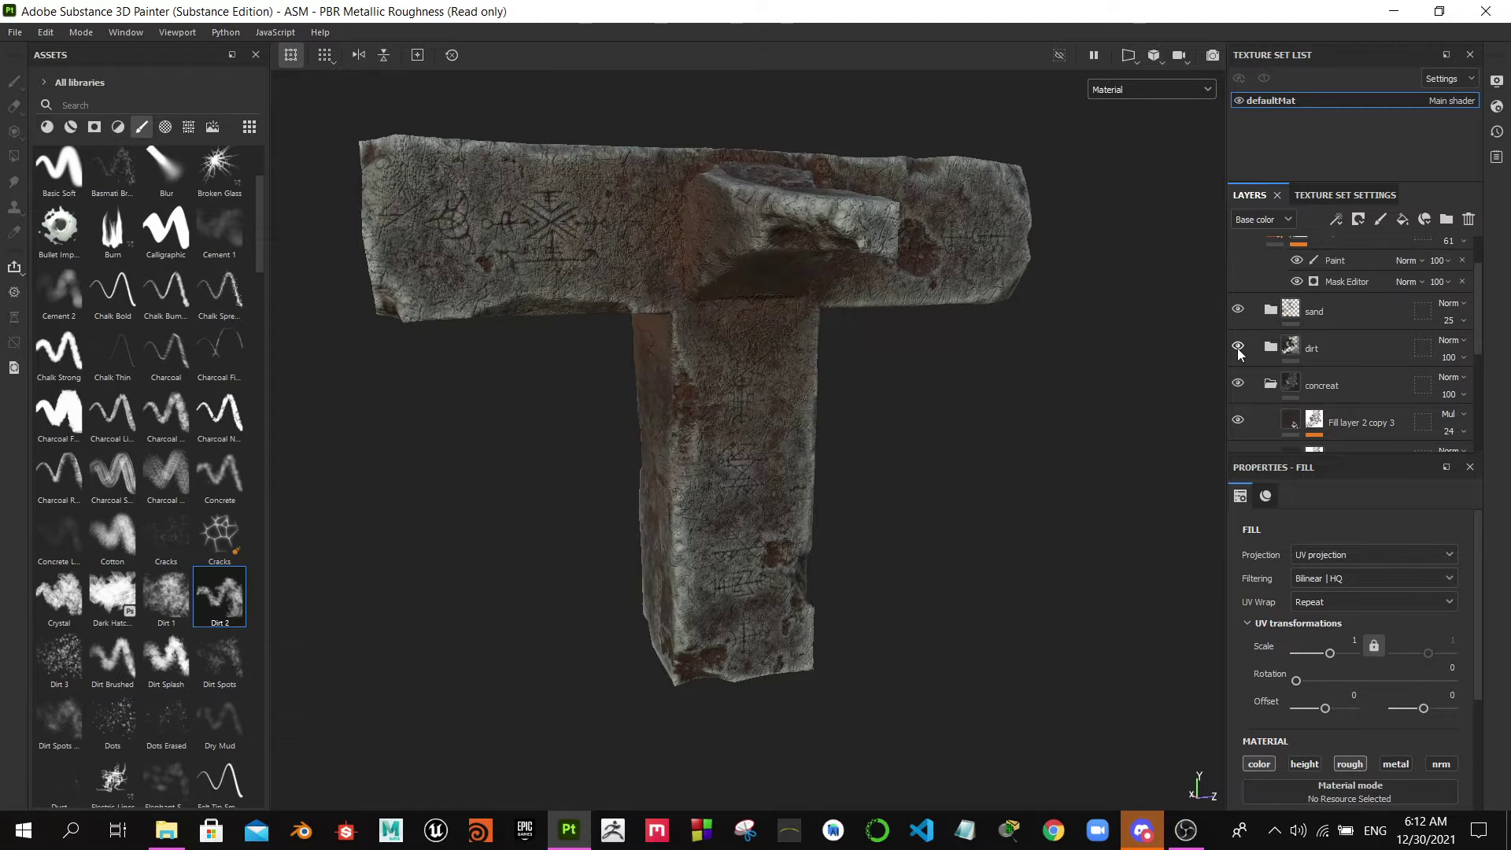
- Expand the dirt folder and hide Fill layer 6 copy 2 and Fill layer 6 copy 1
click(1271, 347)
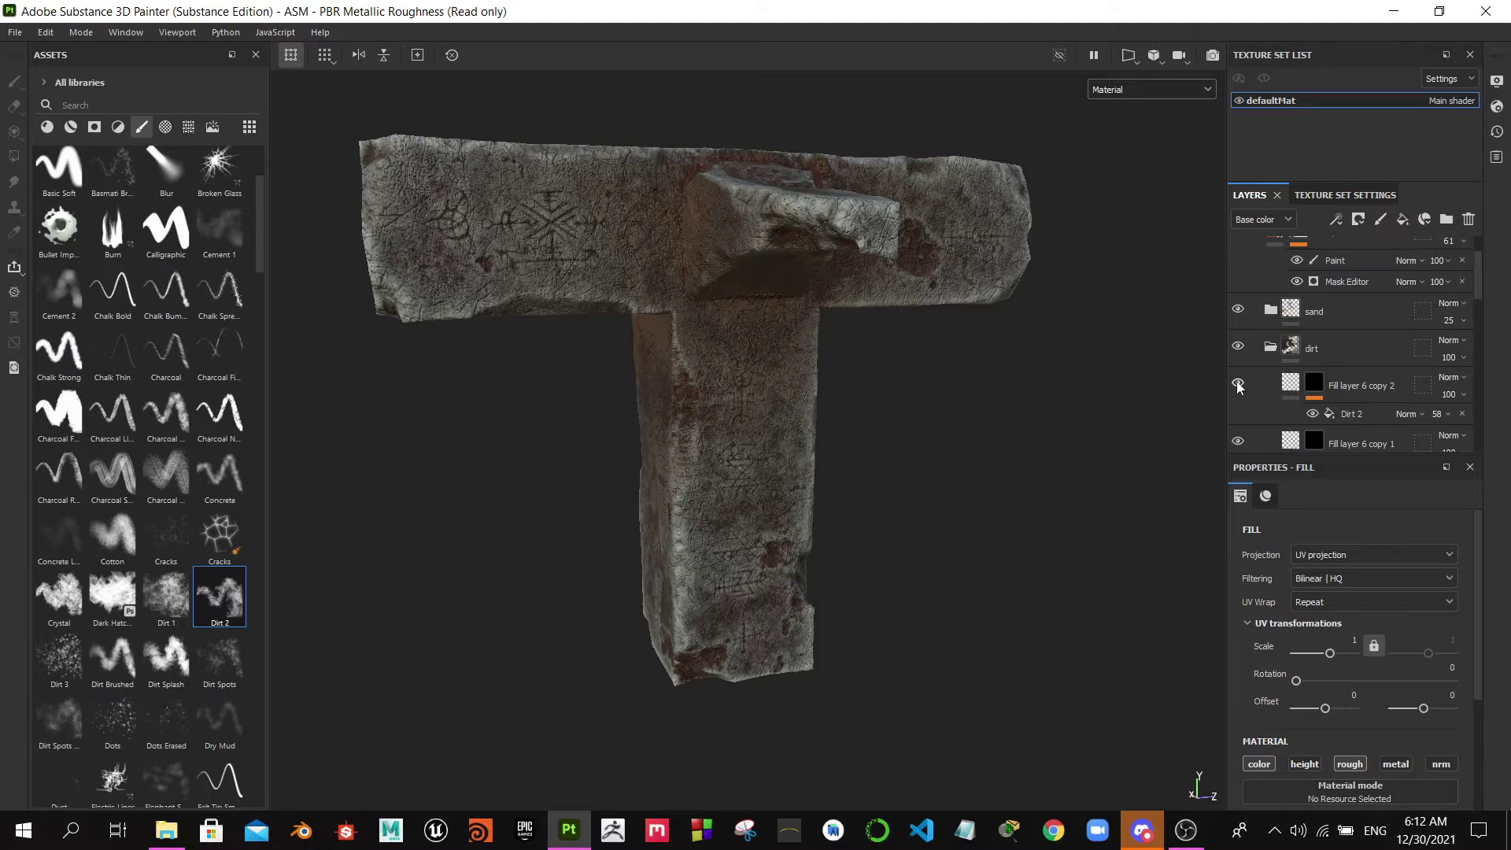
scroll(1480, 292, down, 1)
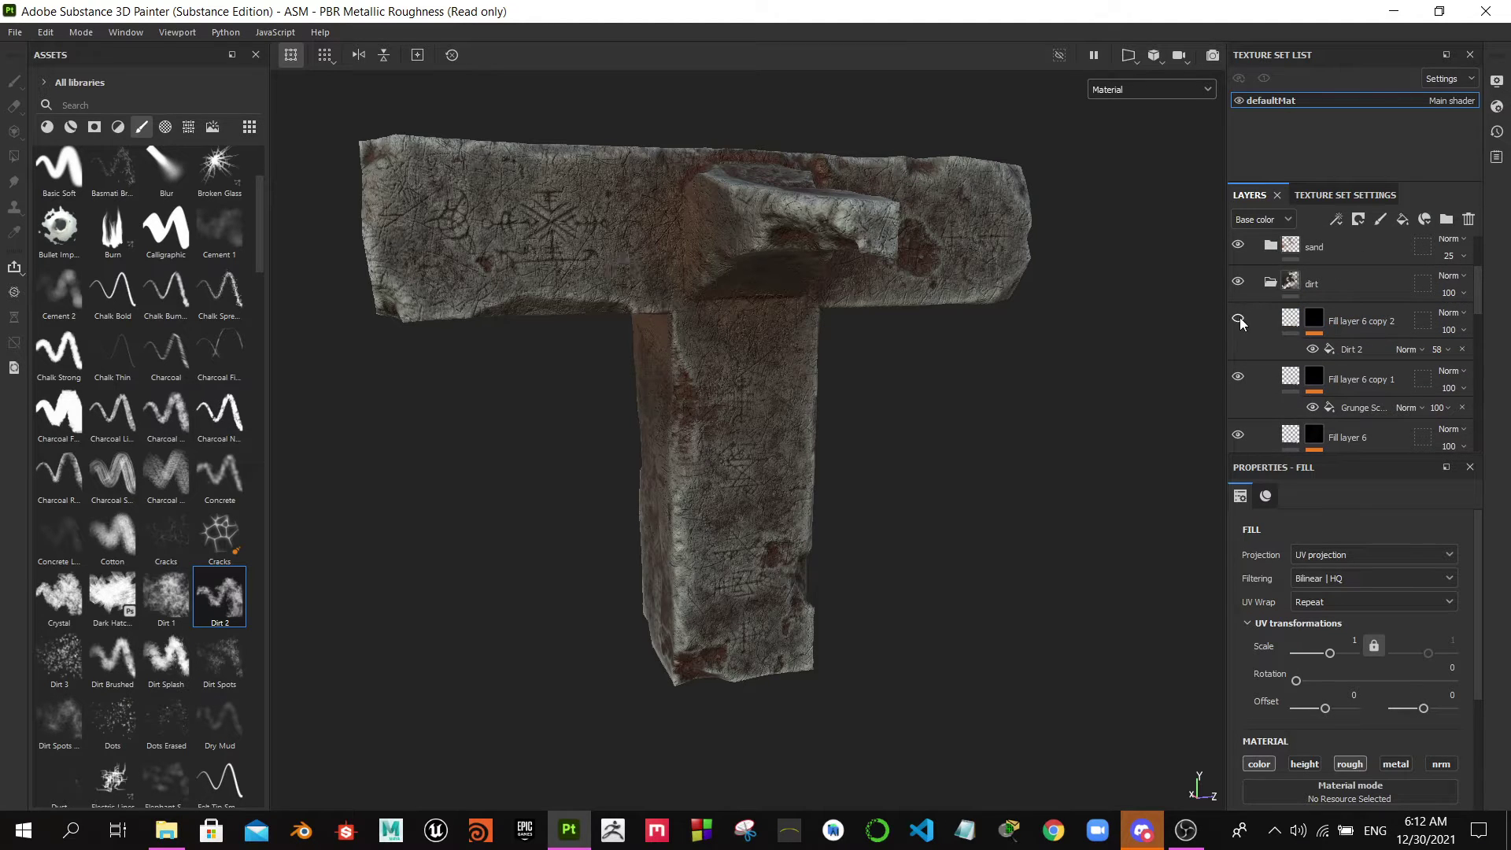
click(1239, 379)
click(1237, 435)
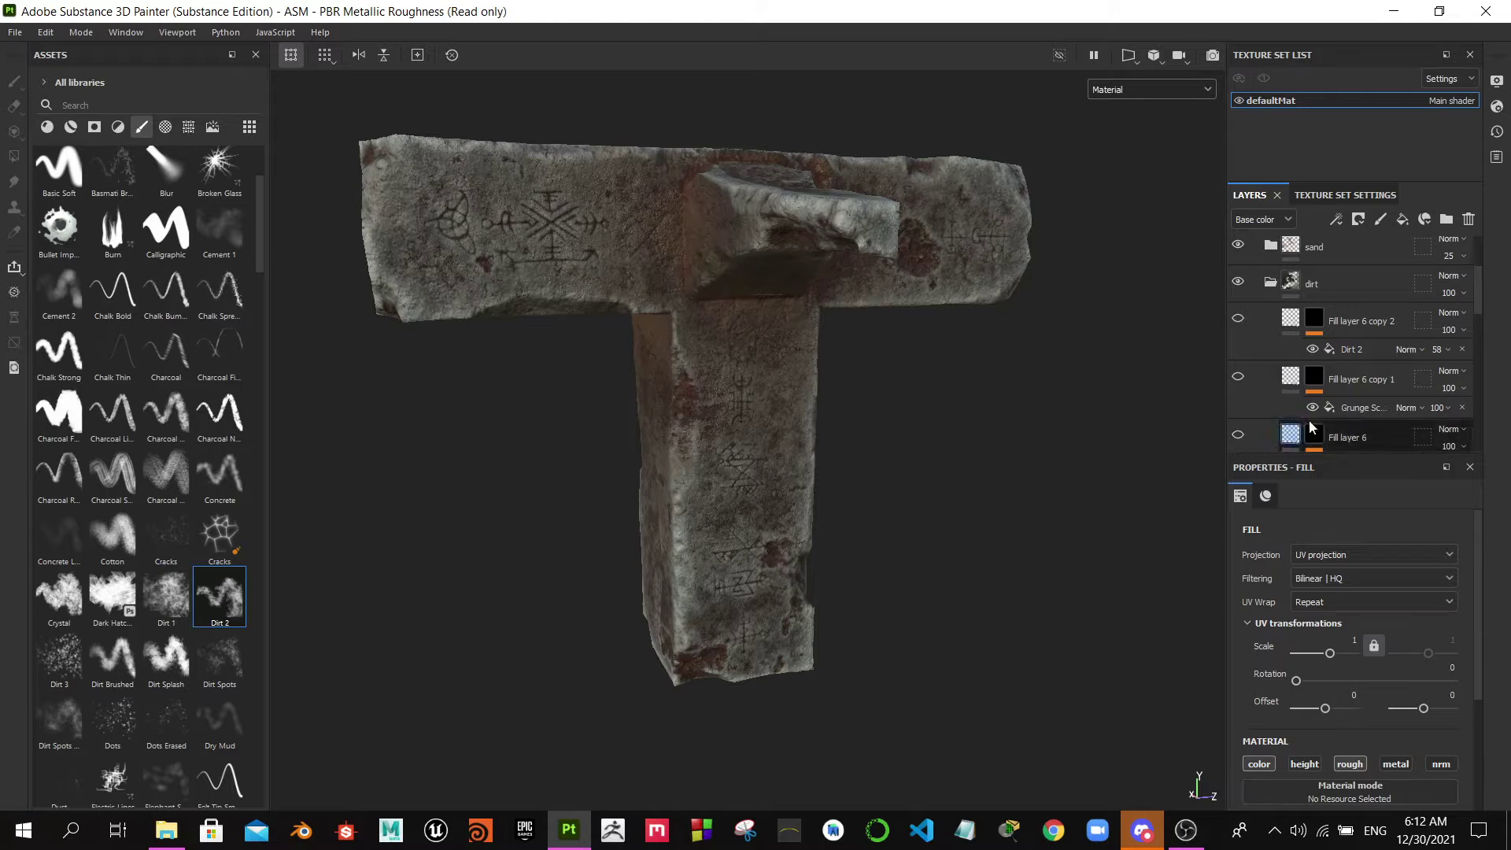
scroll(1481, 319, down, 2)
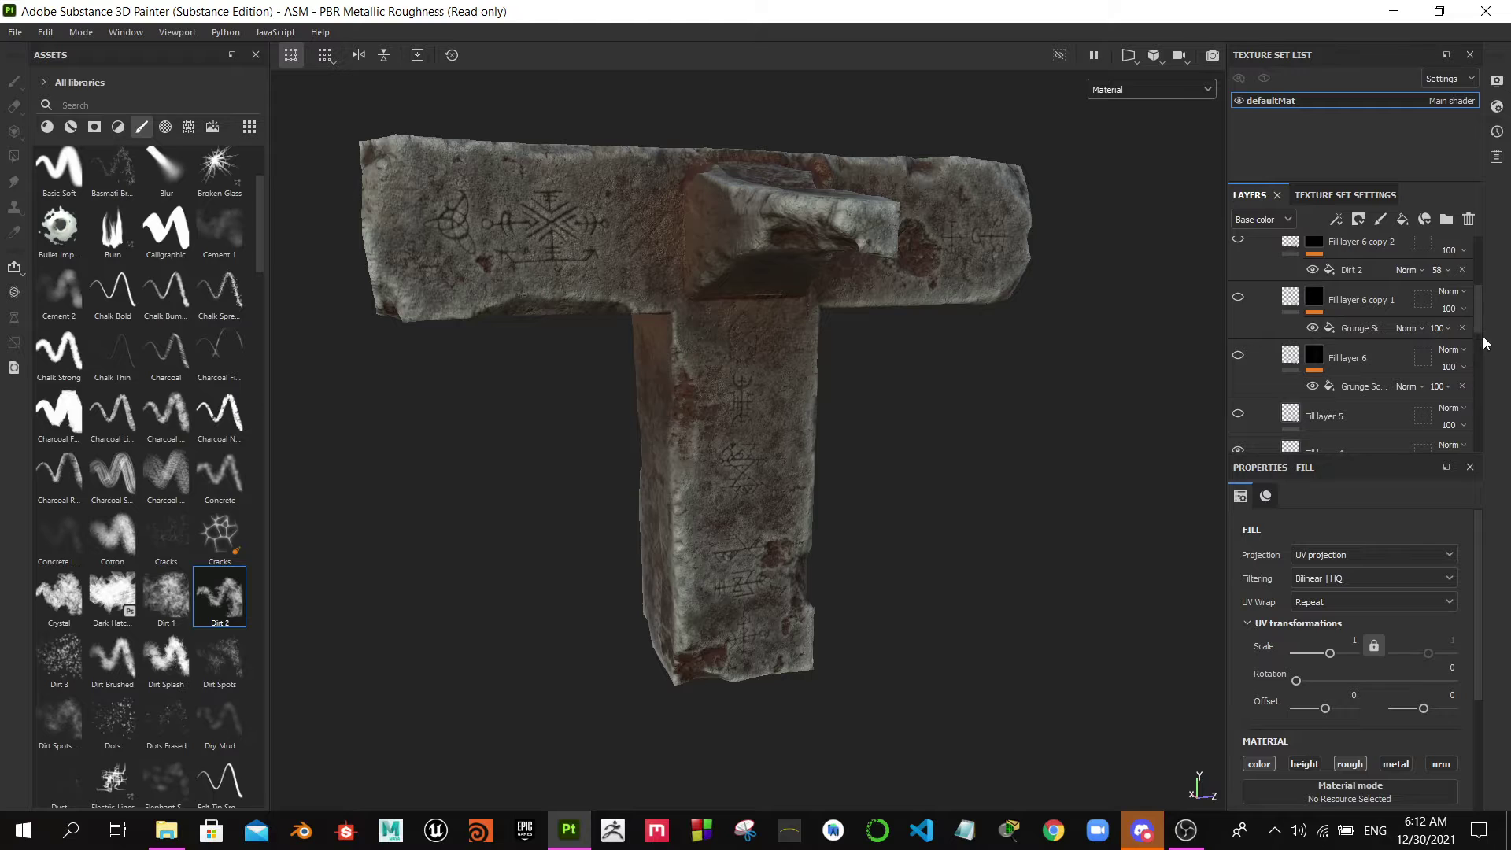
scroll(1479, 330, down, 3)
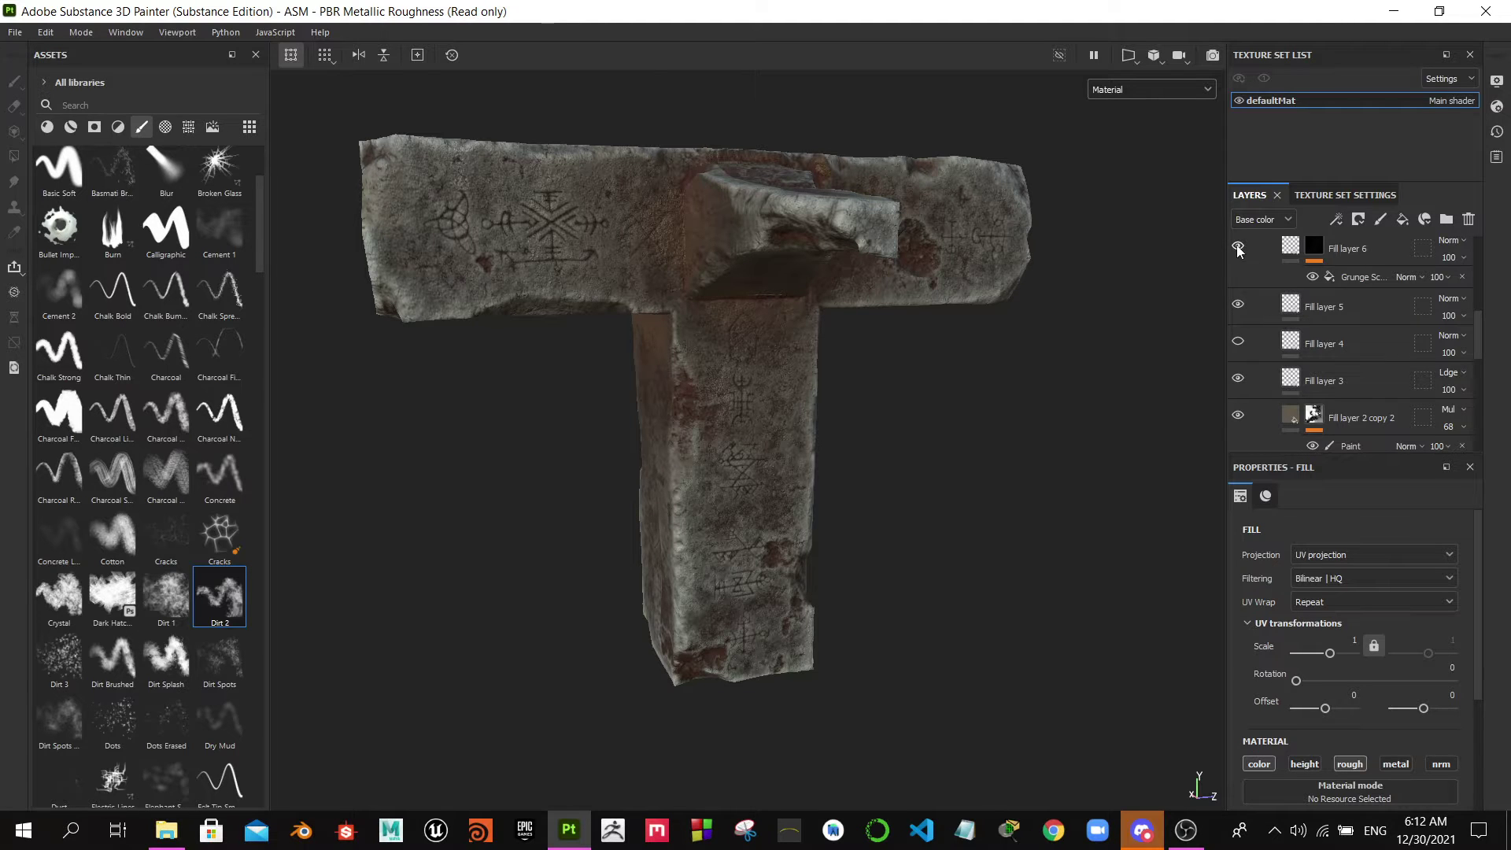
scroll(1483, 332, up, 3)
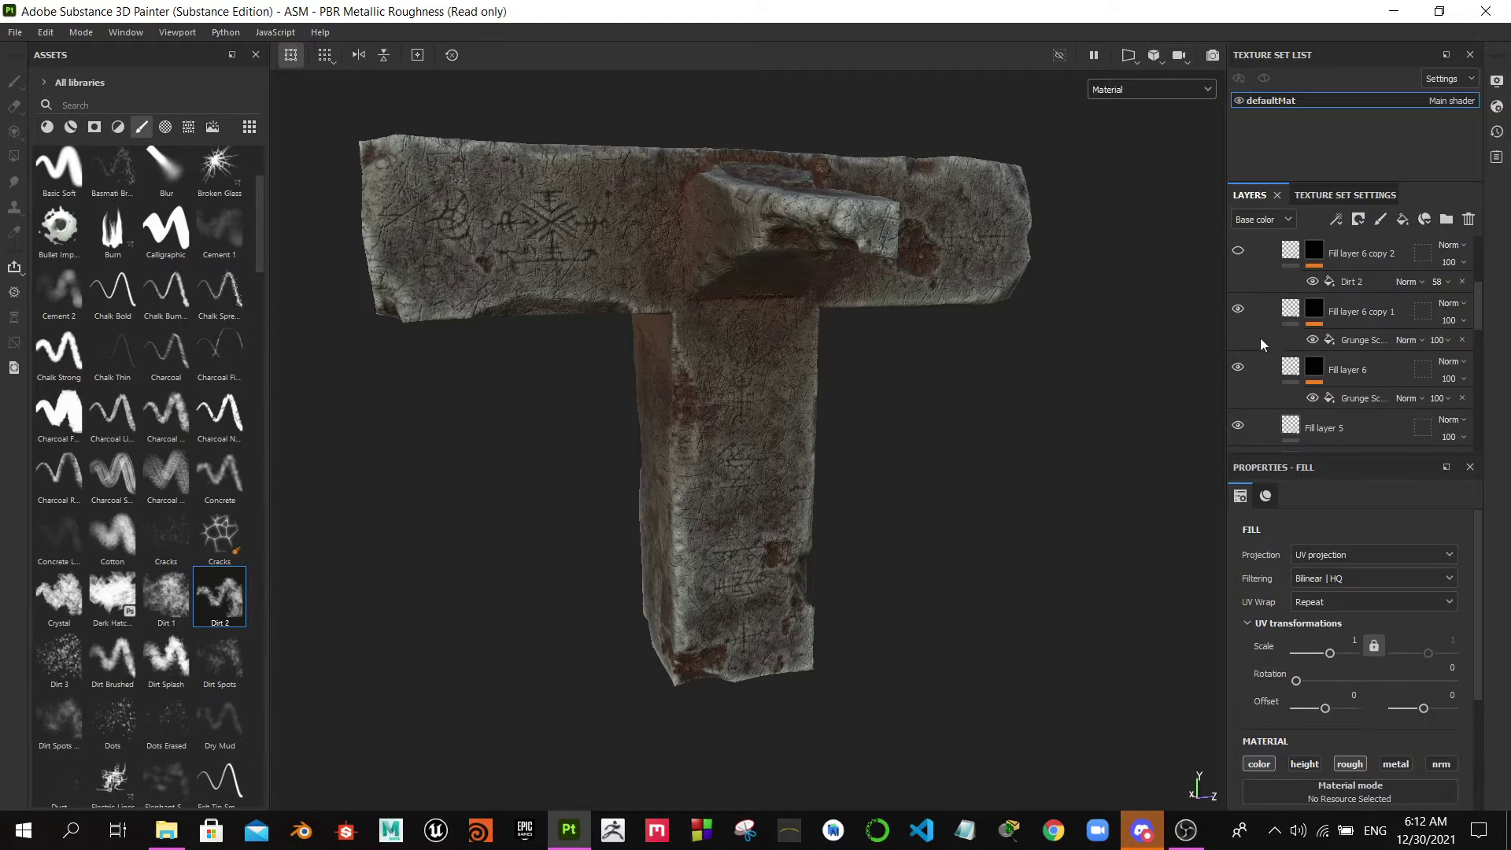
- Delete Fill layer 6 copy 1's Grunge effect and lower its Height opacity to about 83
click(1354, 339)
key(Delete)
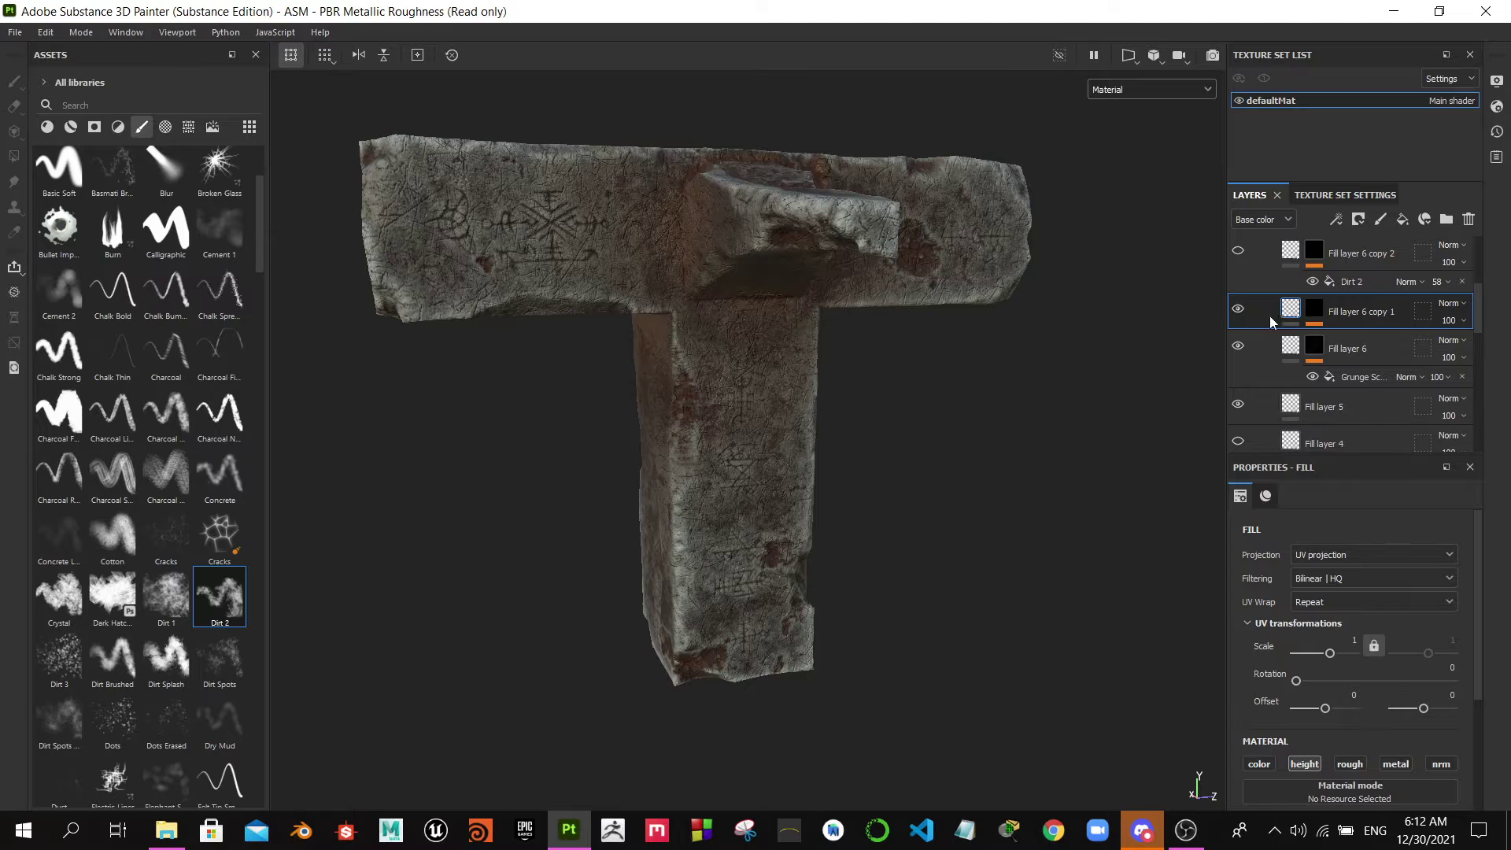
click(1273, 219)
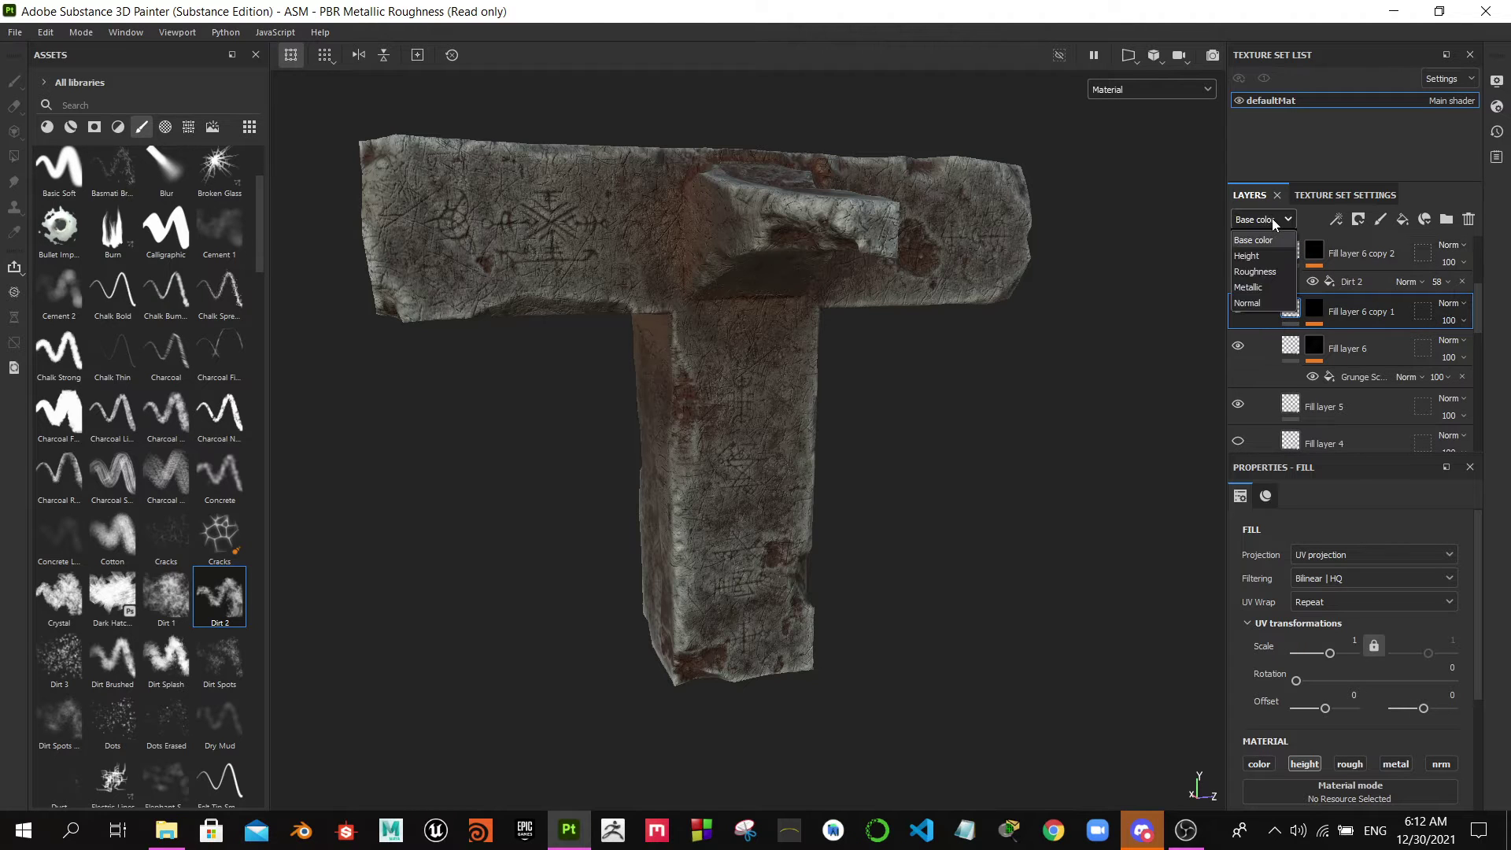
click(1257, 257)
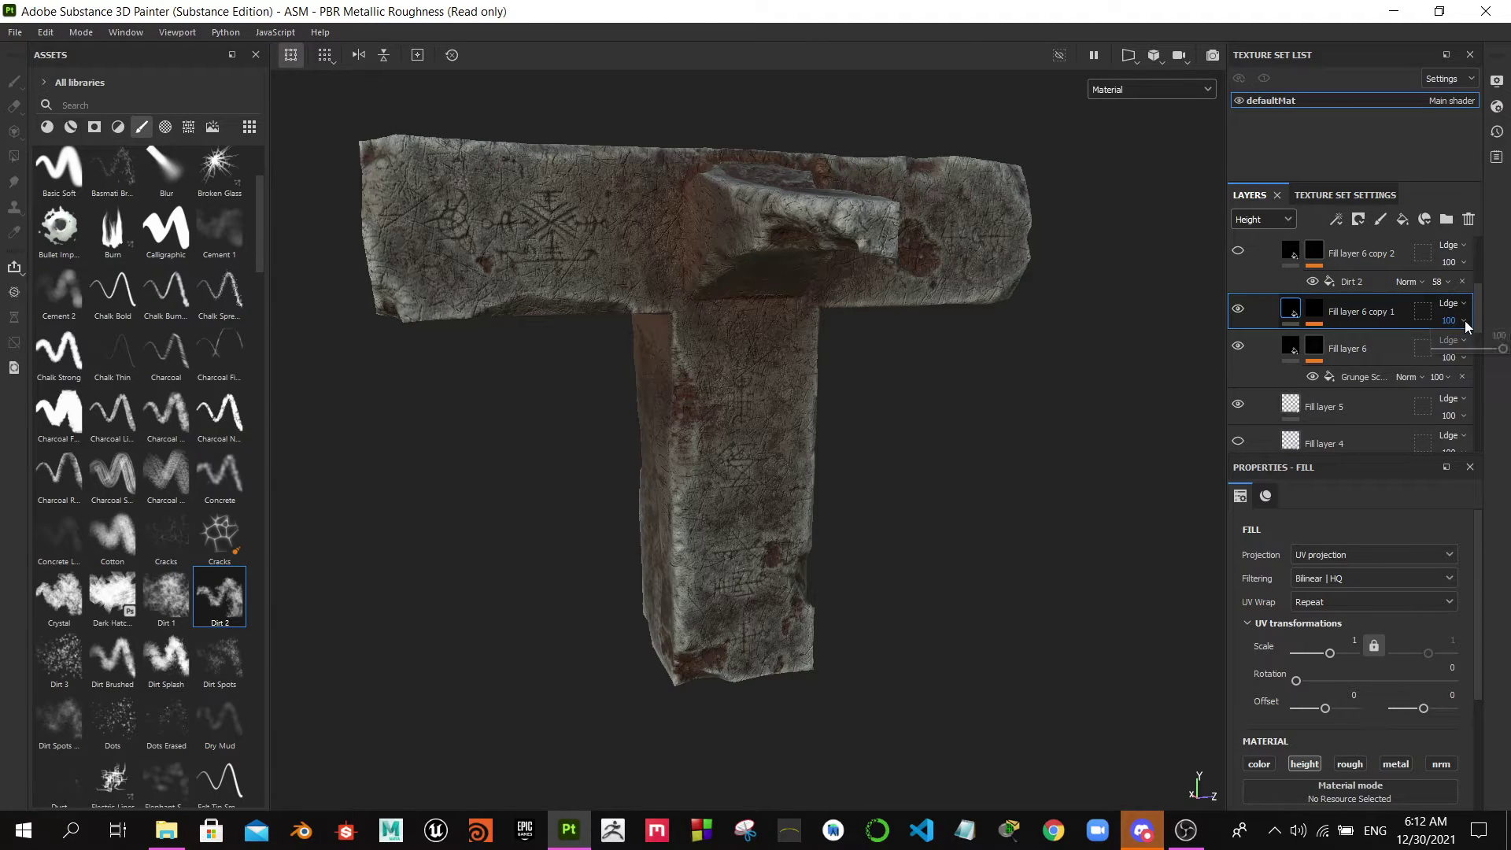
drag(1502, 352, 1469, 355)
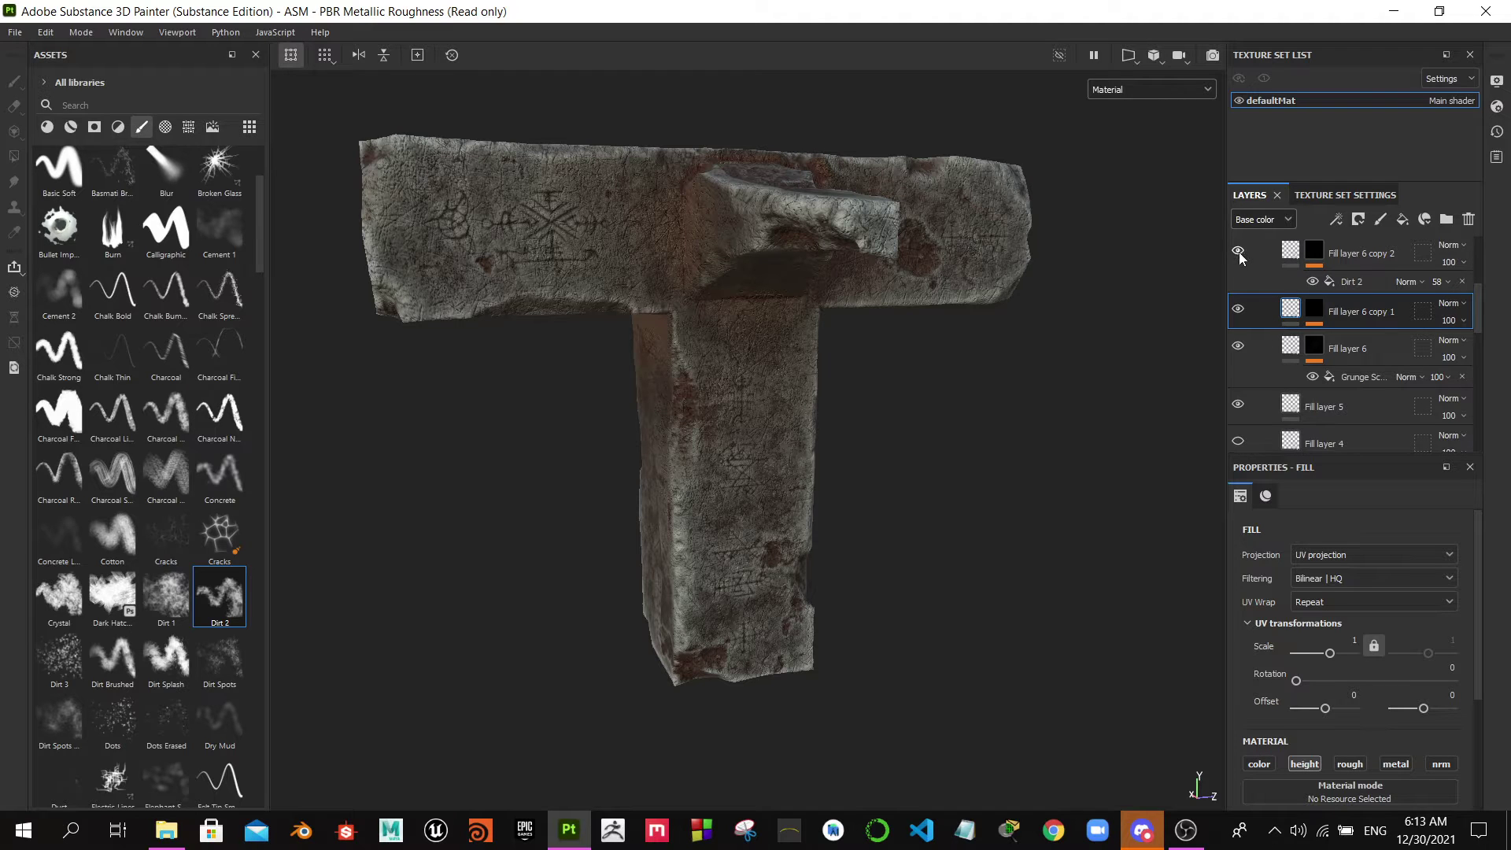
scroll(1483, 300, up, 3)
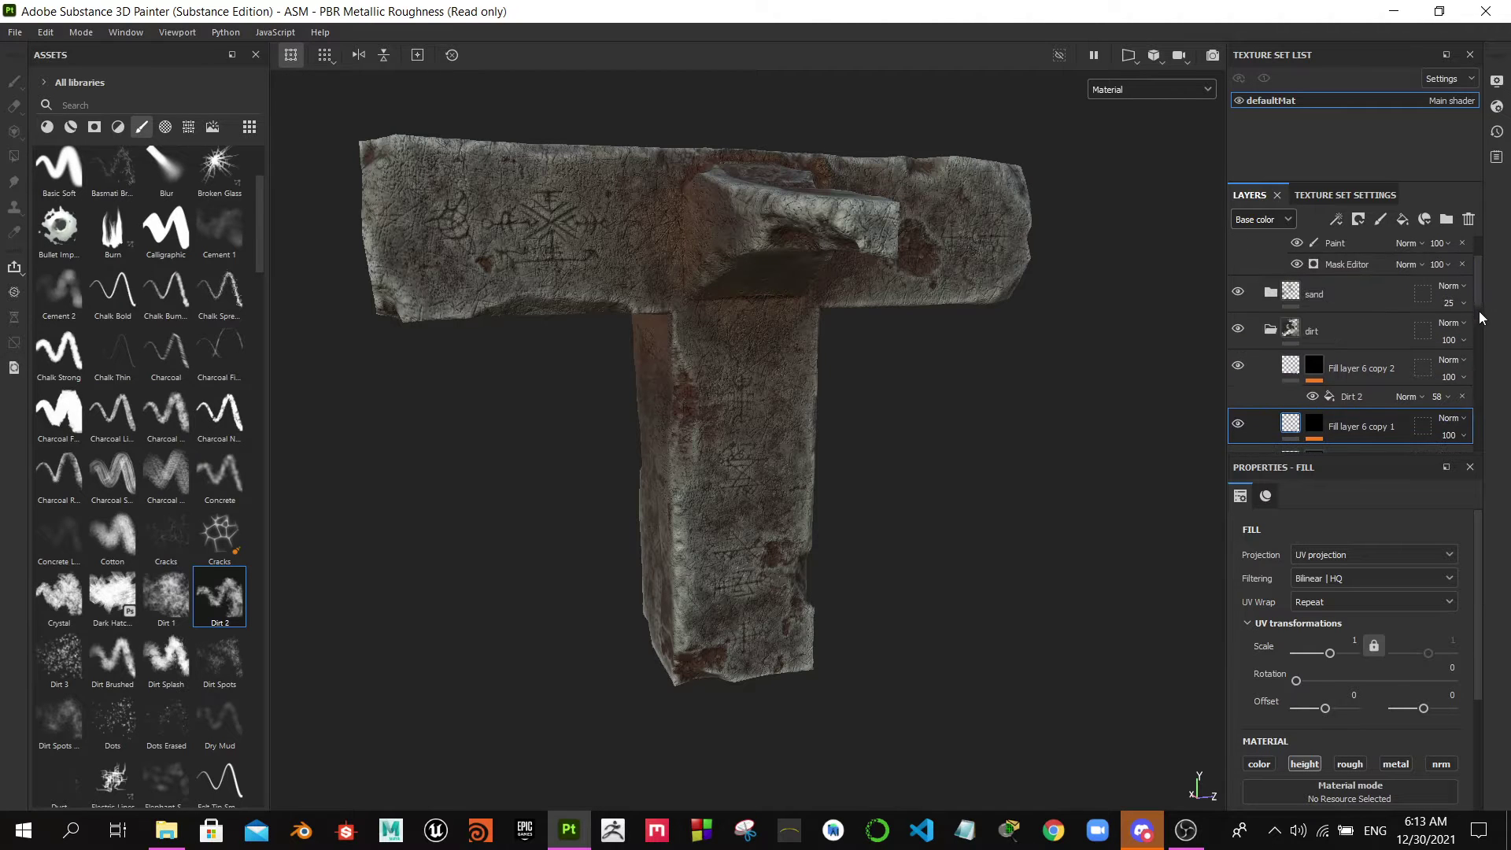
scroll(1480, 307, up, 2)
scroll(1480, 284, down, 2)
scroll(1484, 331, down, 3)
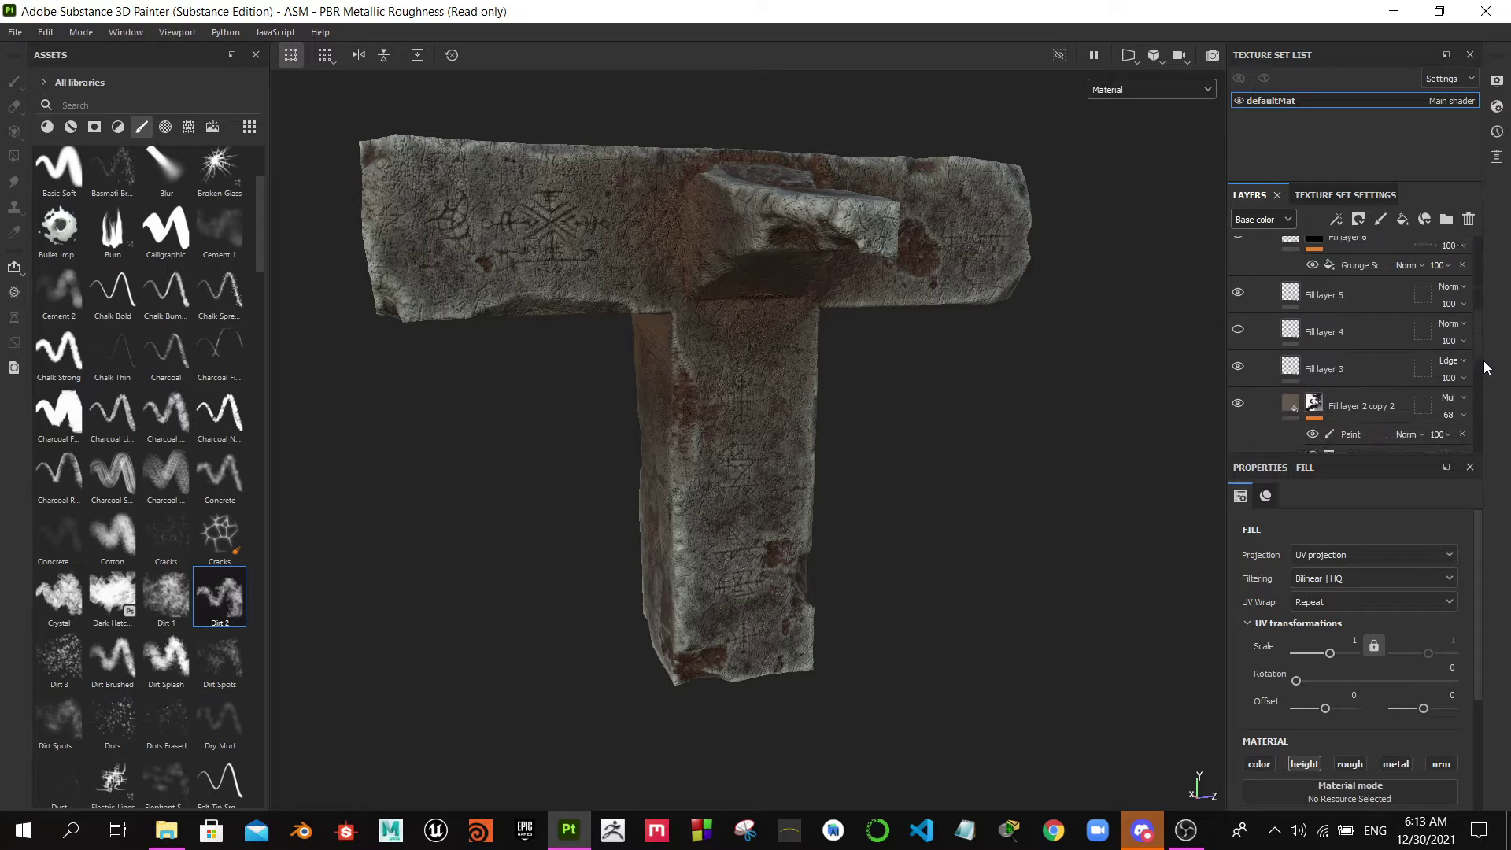
scroll(1487, 374, down, 2)
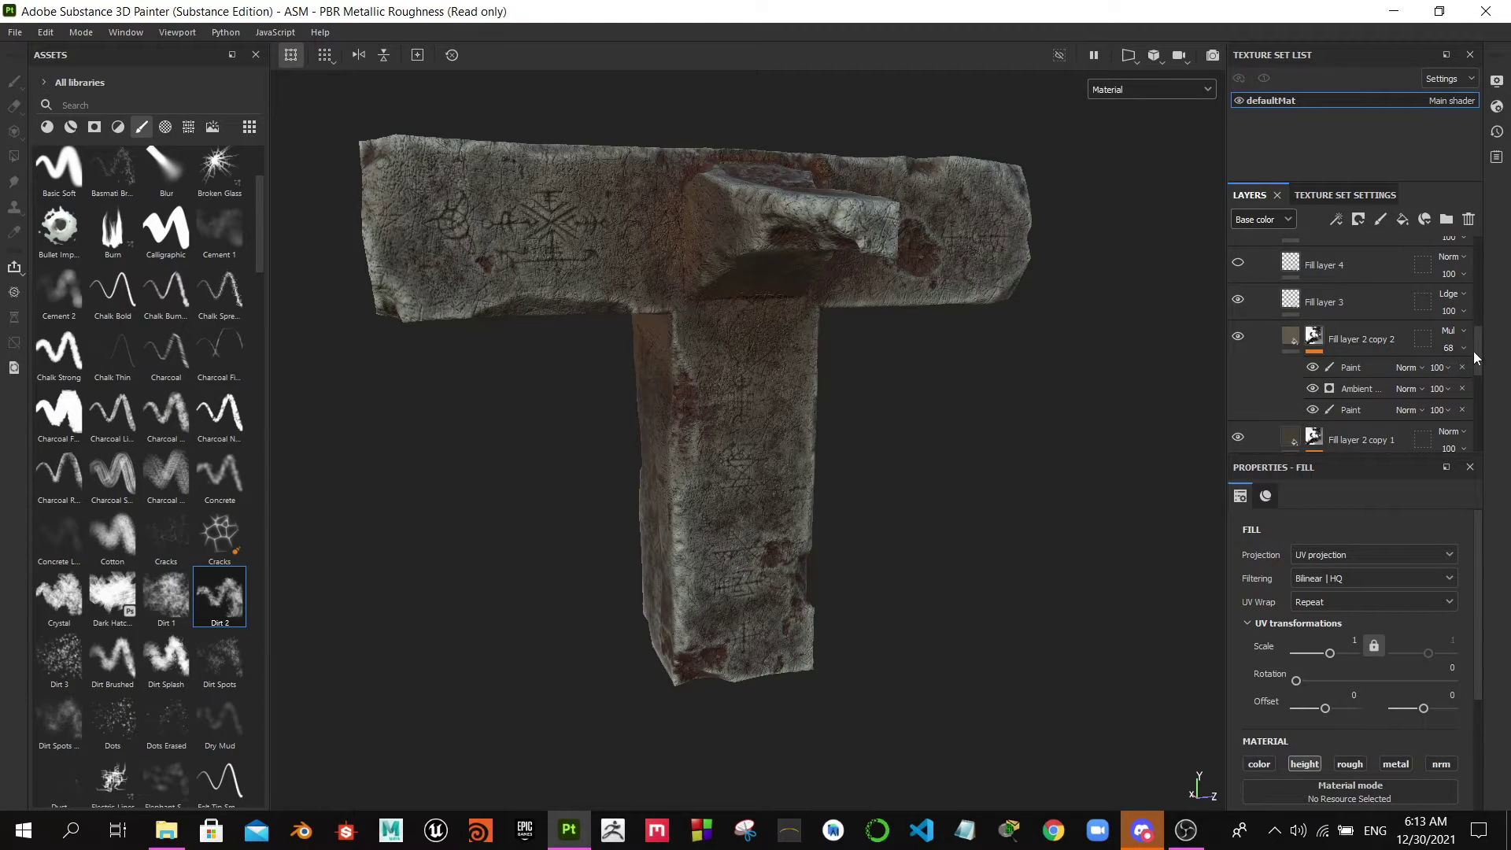
scroll(1476, 350, down, 2)
scroll(1480, 366, down, 2)
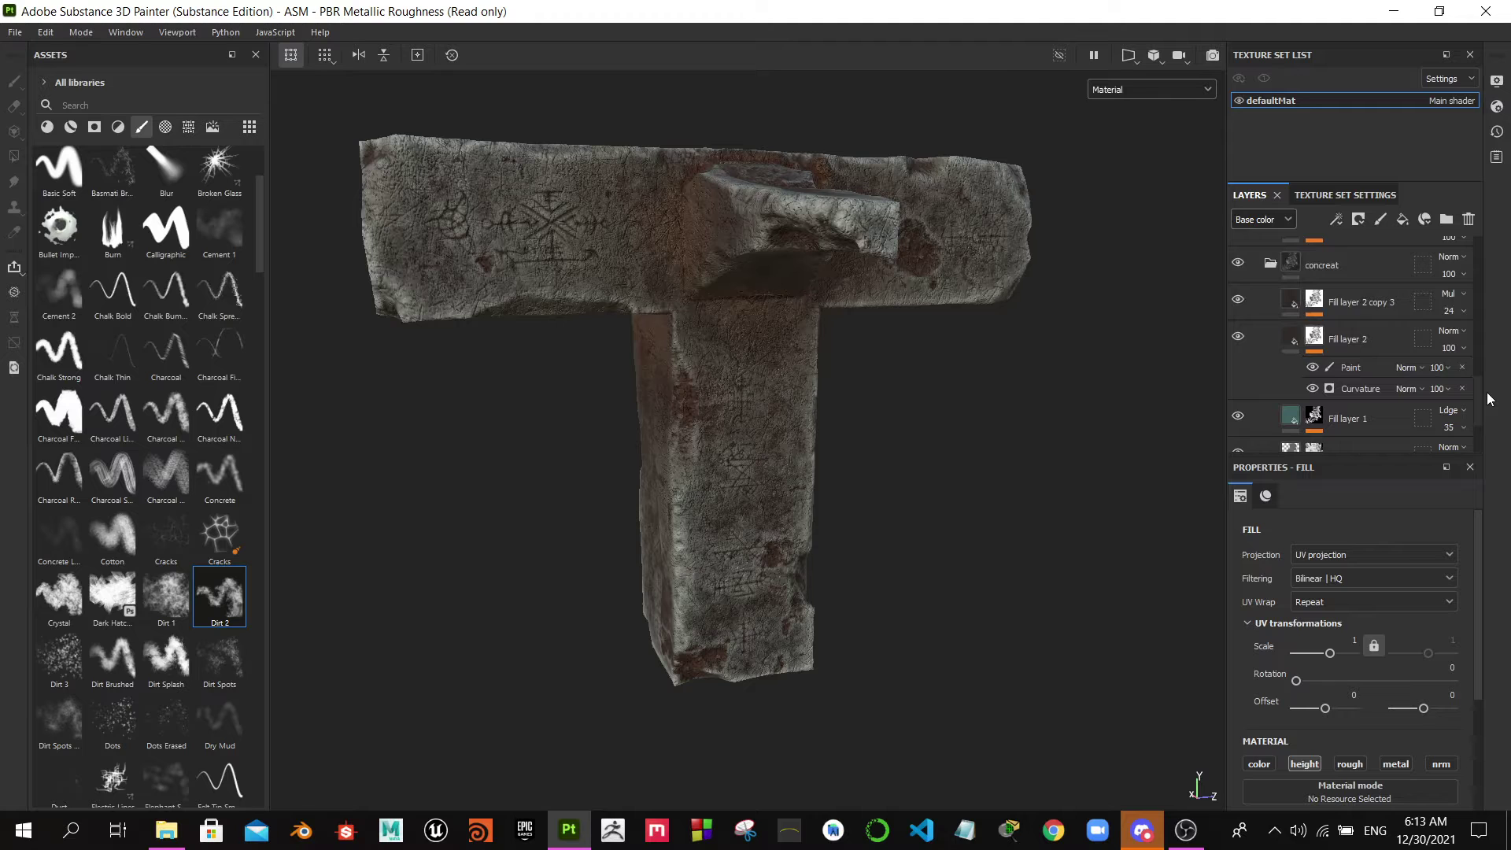
click(1238, 265)
click(1239, 265)
click(1239, 338)
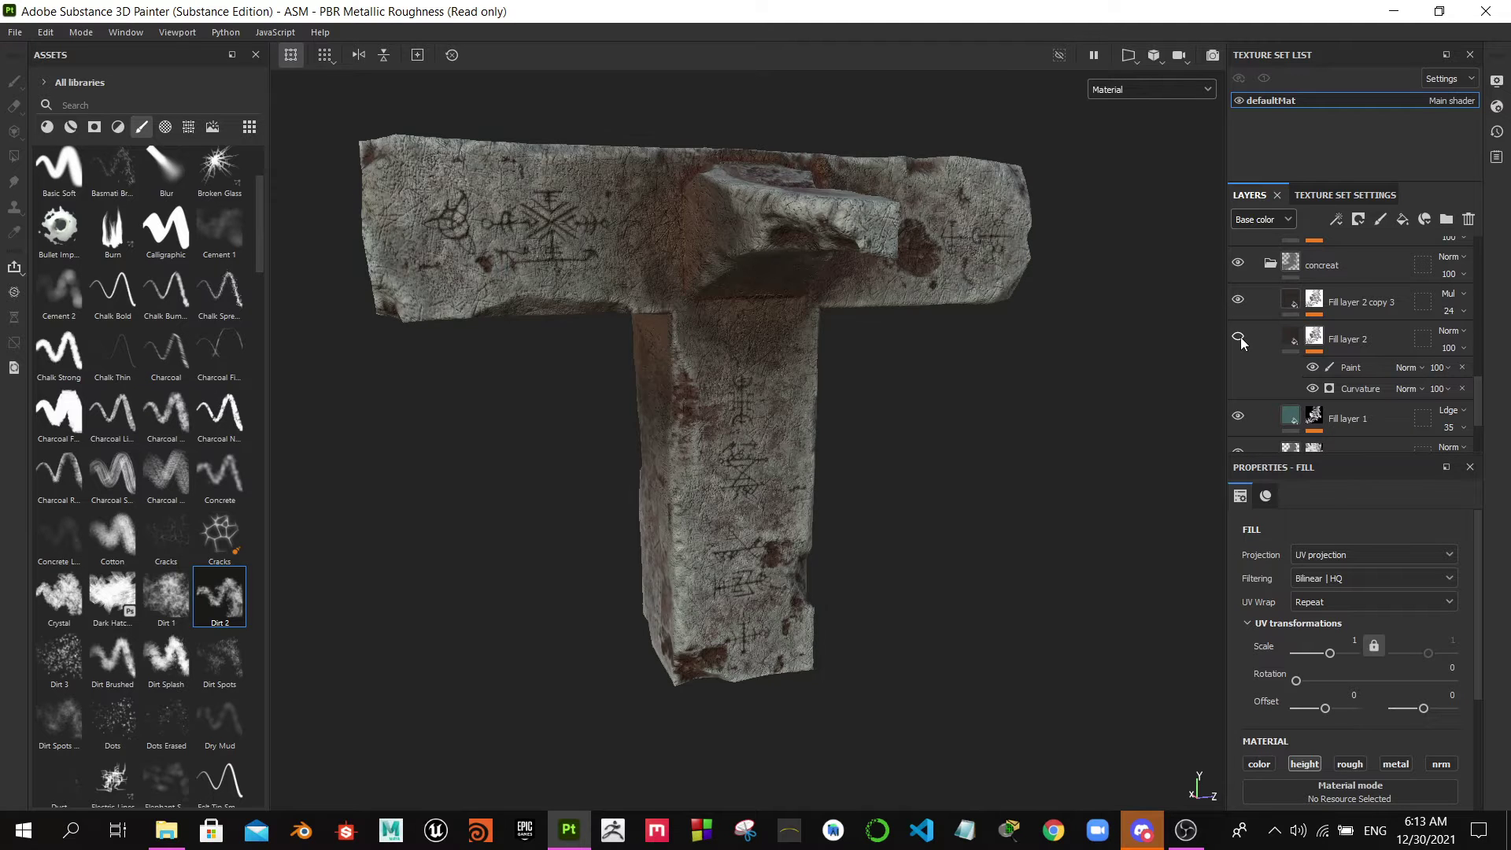
click(1239, 339)
click(1239, 338)
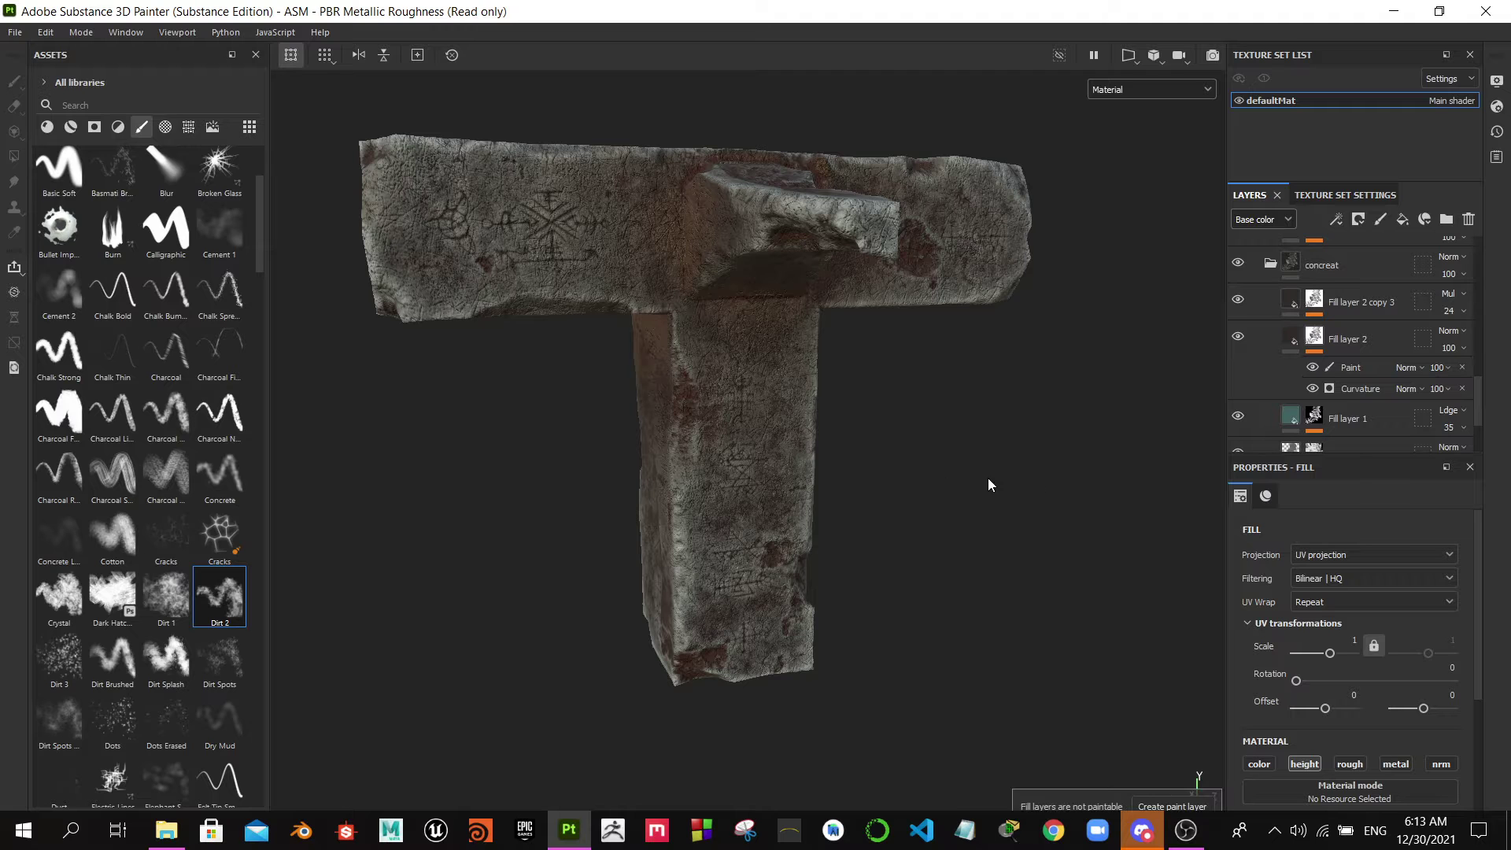
alt+drag(1025, 454, 989, 452)
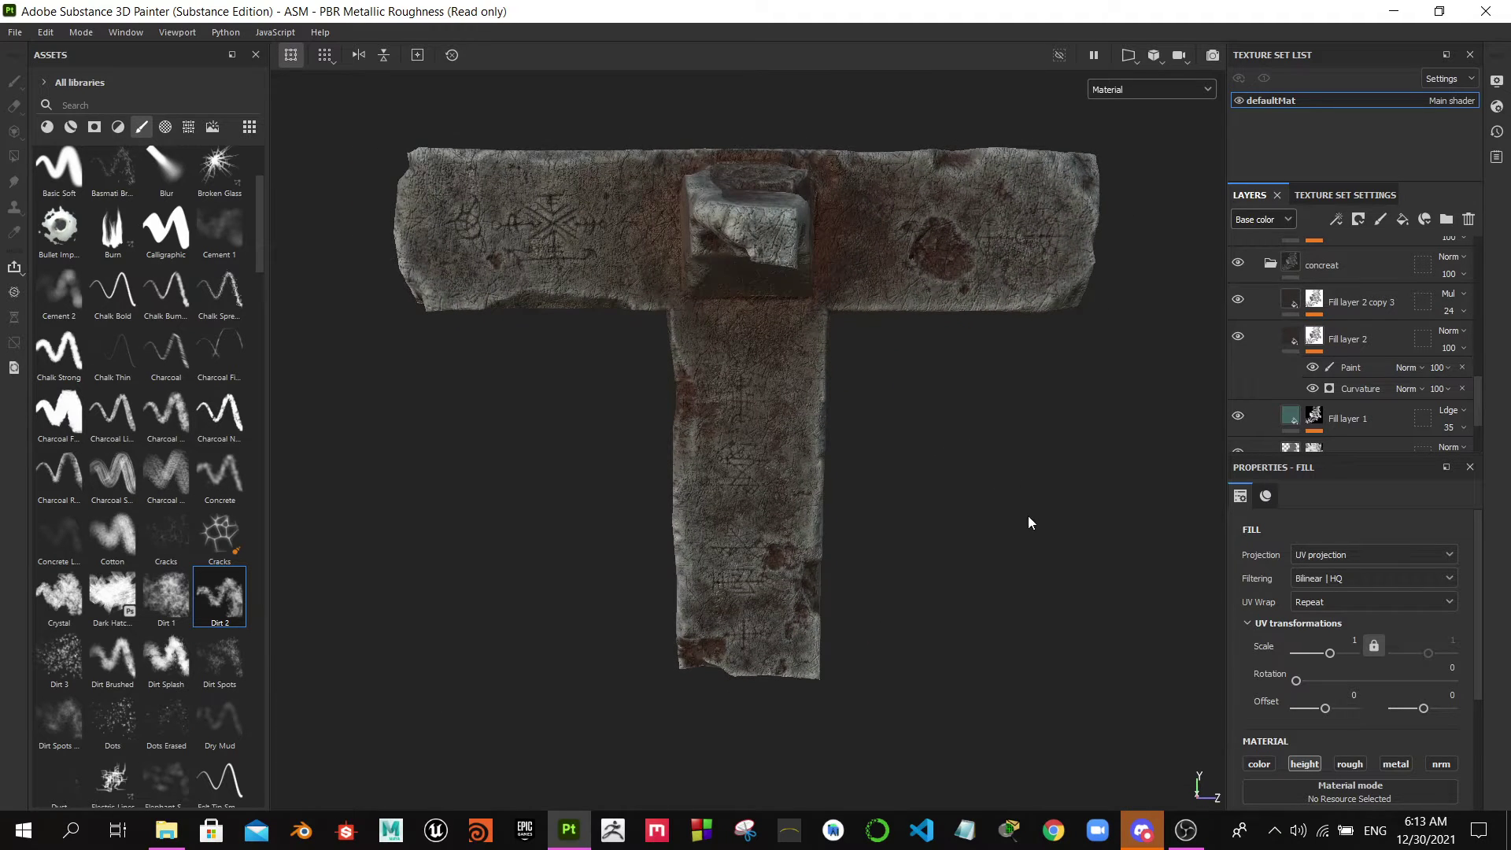
mouse_move(1032, 518)
shift+right_down()
mouse_move(924, 516)
mouse_move(962, 517)
mouse_move(947, 516)
shift+right_up()
mouse_move(1019, 489)
alt+mouse_down()
mouse_move(1046, 456)
mouse_move(1171, 449)
mouse_move(1013, 530)
mouse_move(744, 476)
mouse_move(709, 546)
mouse_move(877, 475)
mouse_move(904, 418)
mouse_move(968, 417)
alt+mouse_up()
scroll(1240, 393, down, 2)
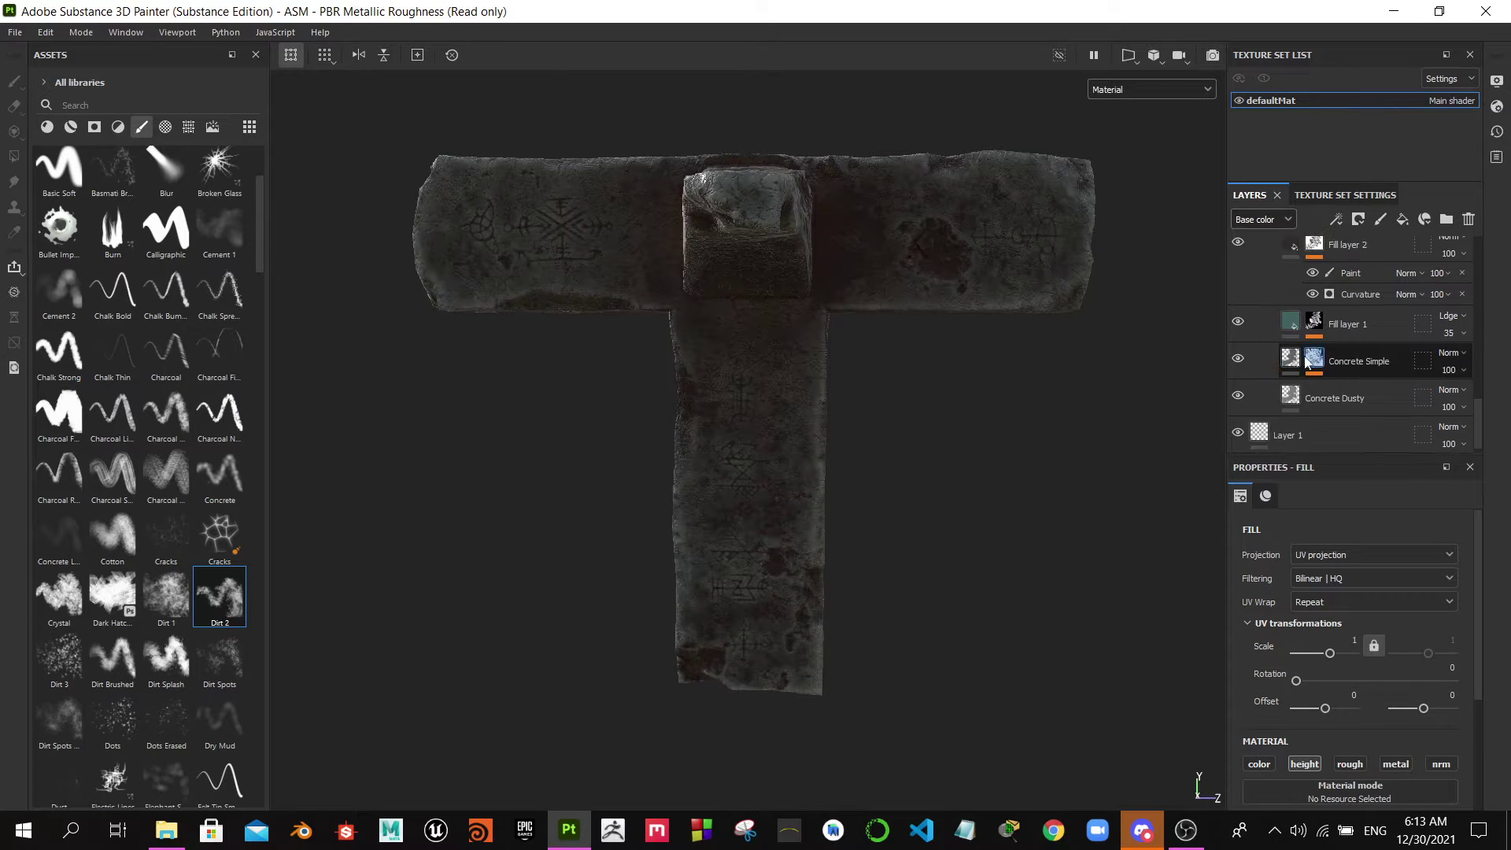
scroll(1244, 378, down, 1)
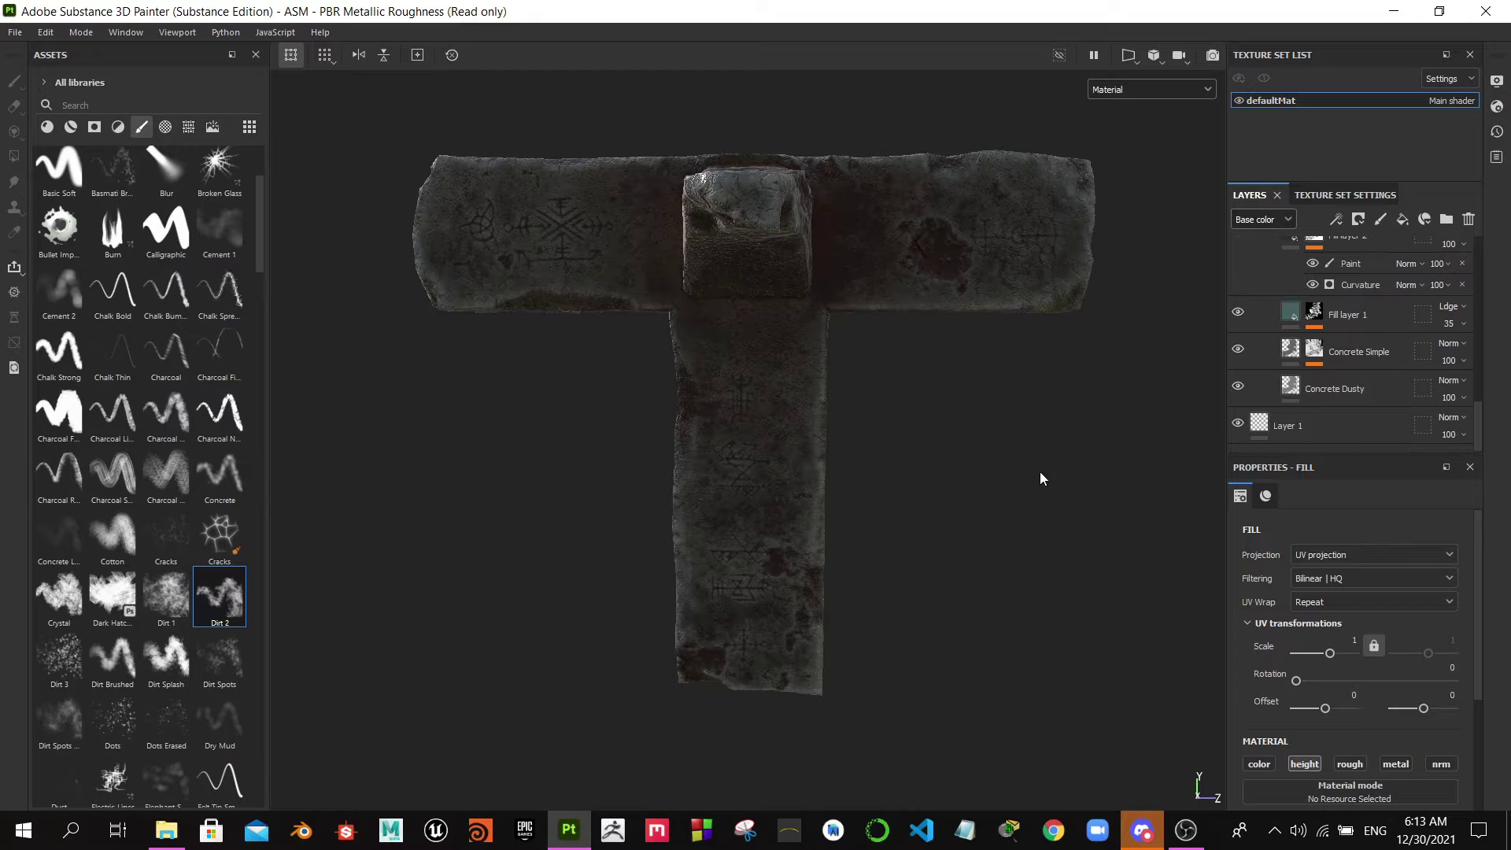
key(alt)
shift+right_drag(889, 517, 937, 570)
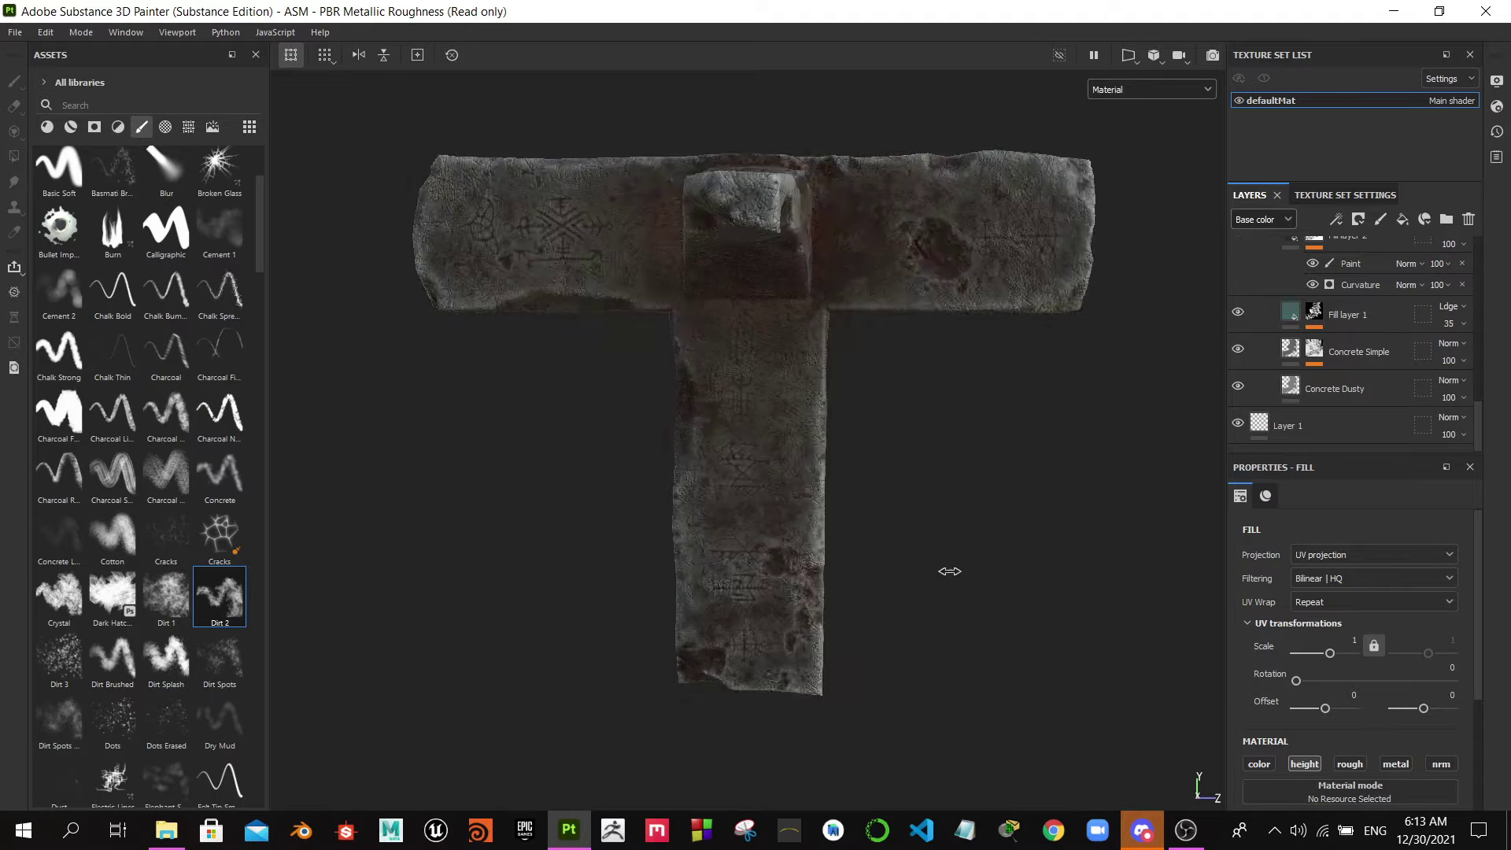
mouse_move(972, 505)
alt+mouse_down()
mouse_move(1032, 506)
mouse_move(867, 514)
alt+mouse_up()
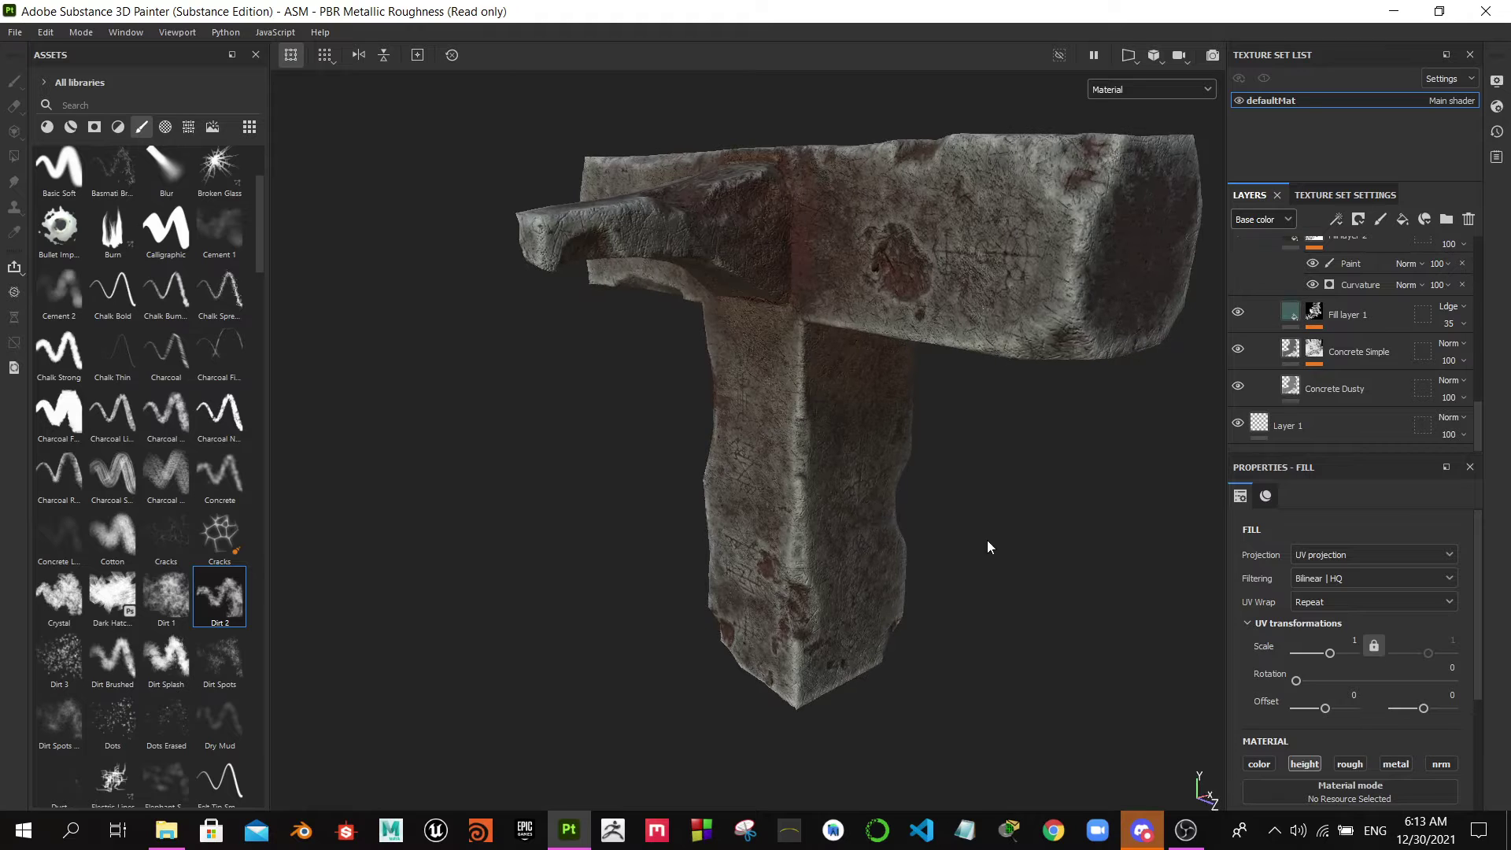
mouse_move(990, 547)
alt+mouse_down()
mouse_move(971, 516)
mouse_move(941, 512)
mouse_move(1046, 563)
mouse_move(1023, 415)
mouse_move(1316, 463)
mouse_move(1333, 439)
mouse_move(1080, 496)
mouse_move(824, 425)
mouse_move(759, 163)
mouse_move(338, 368)
mouse_move(378, 449)
mouse_move(304, 432)
mouse_move(715, 522)
alt+mouse_up()
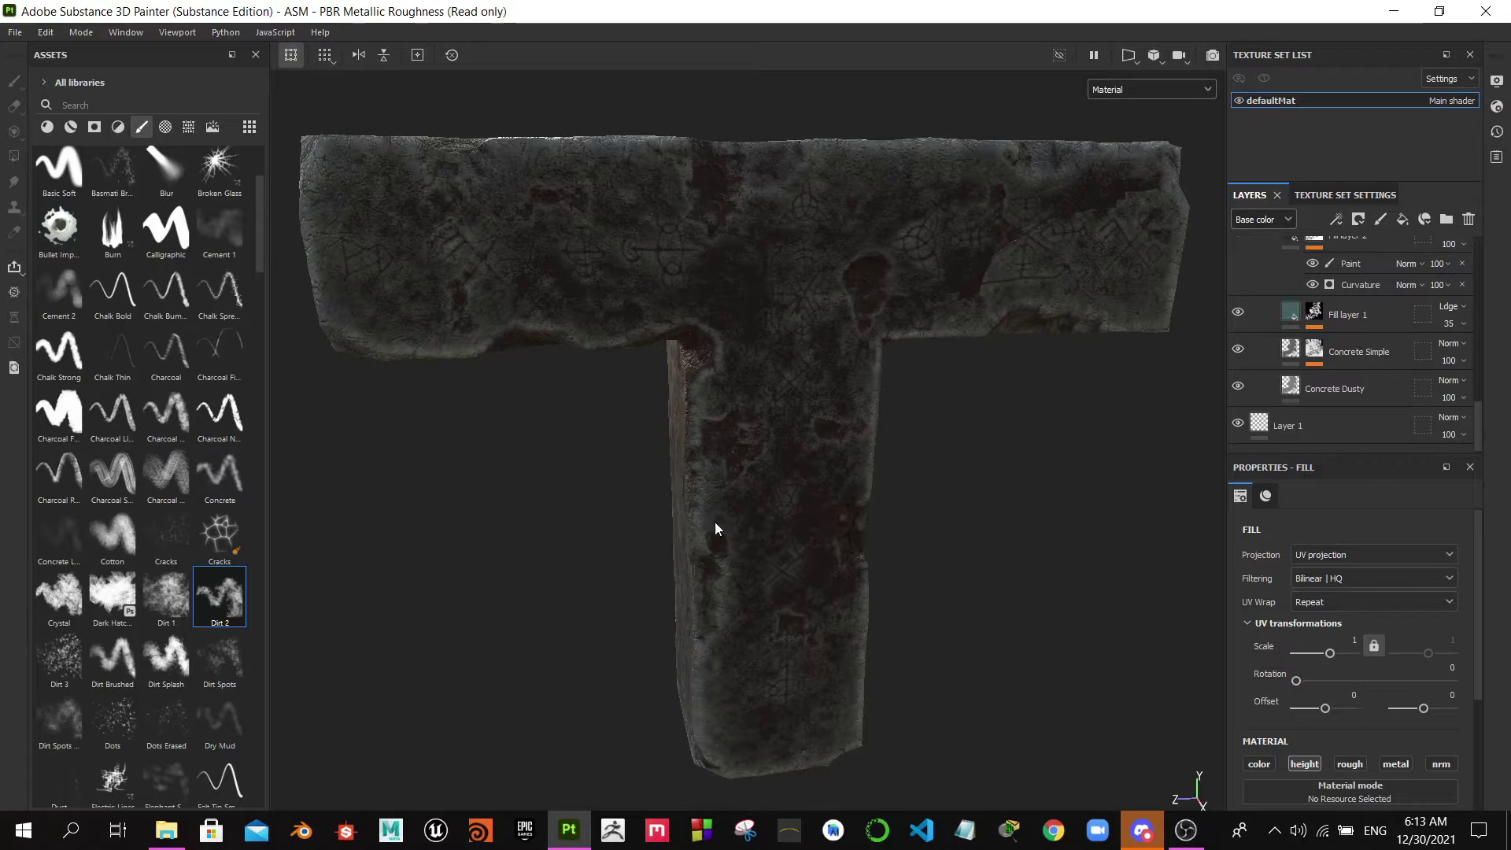
mouse_move(1086, 512)
shift+right_down()
mouse_move(1080, 546)
mouse_move(1046, 542)
shift+right_up()
mouse_move(1050, 478)
alt+mouse_down()
mouse_move(1089, 499)
mouse_move(1039, 574)
mouse_move(1204, 489)
mouse_move(614, 601)
mouse_move(1035, 553)
alt+mouse_up()
mouse_move(1001, 548)
shift+right_down()
mouse_move(748, 540)
mouse_move(826, 559)
shift+right_up()
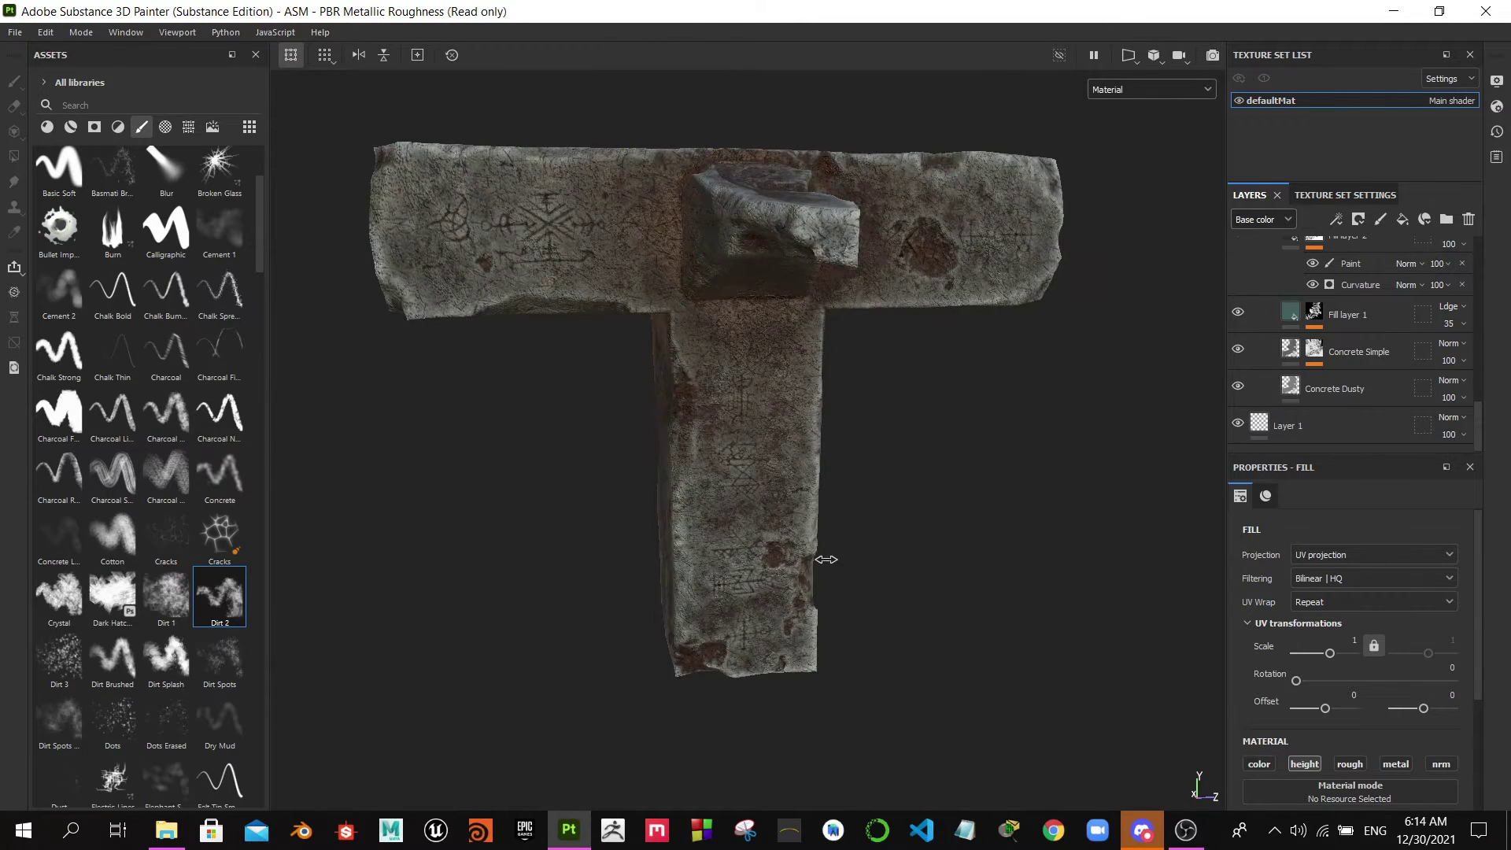
mouse_move(854, 561)
alt+mouse_down()
mouse_move(999, 546)
mouse_move(691, 543)
alt+mouse_up()
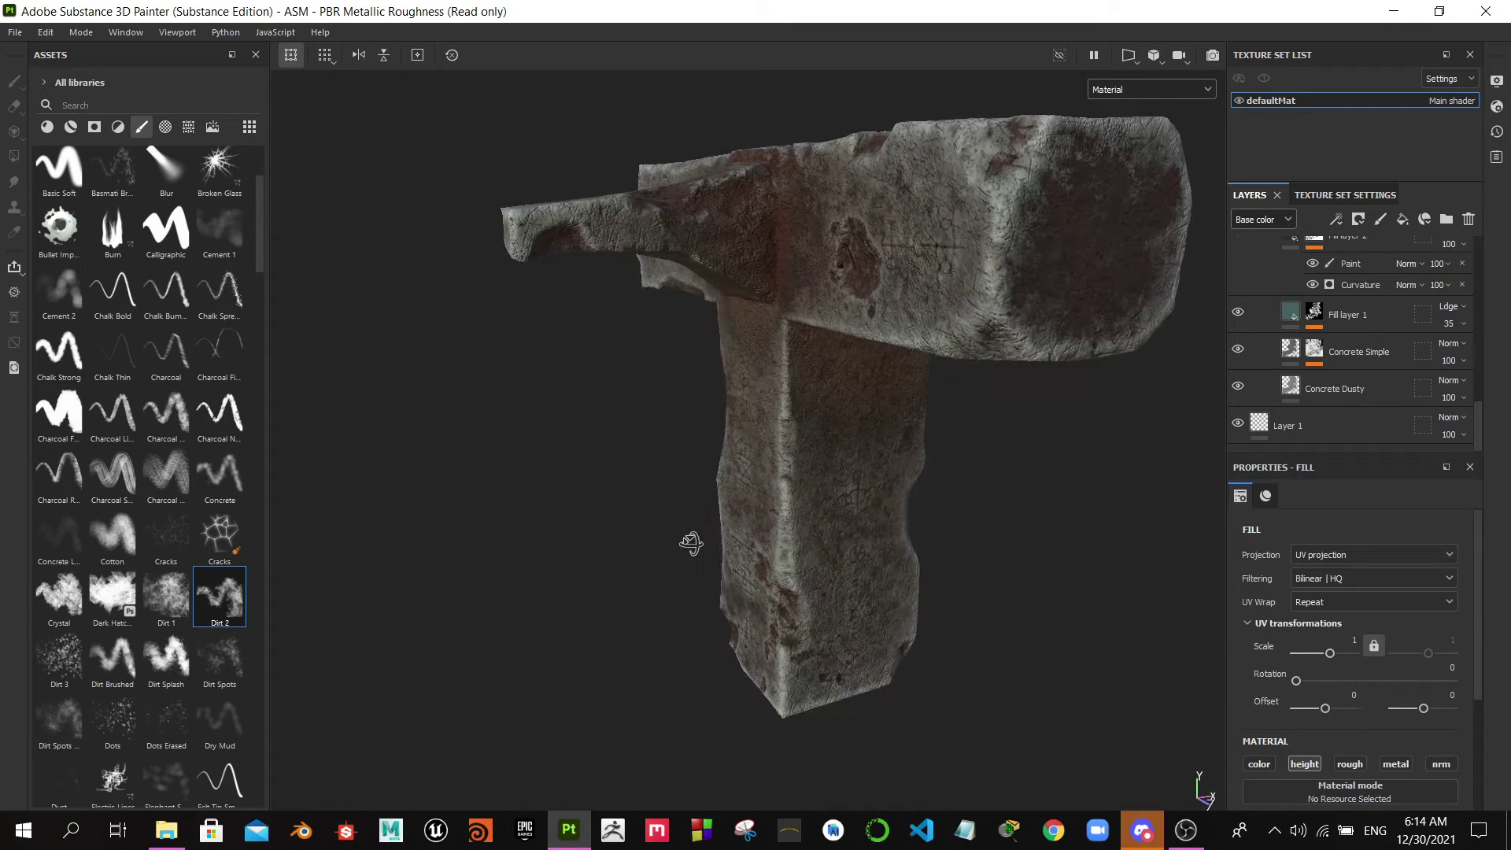
- Bring OBS forward, unmute Desktop Audio, and minimize OBS again
scroll(1358, 333, up, 2)
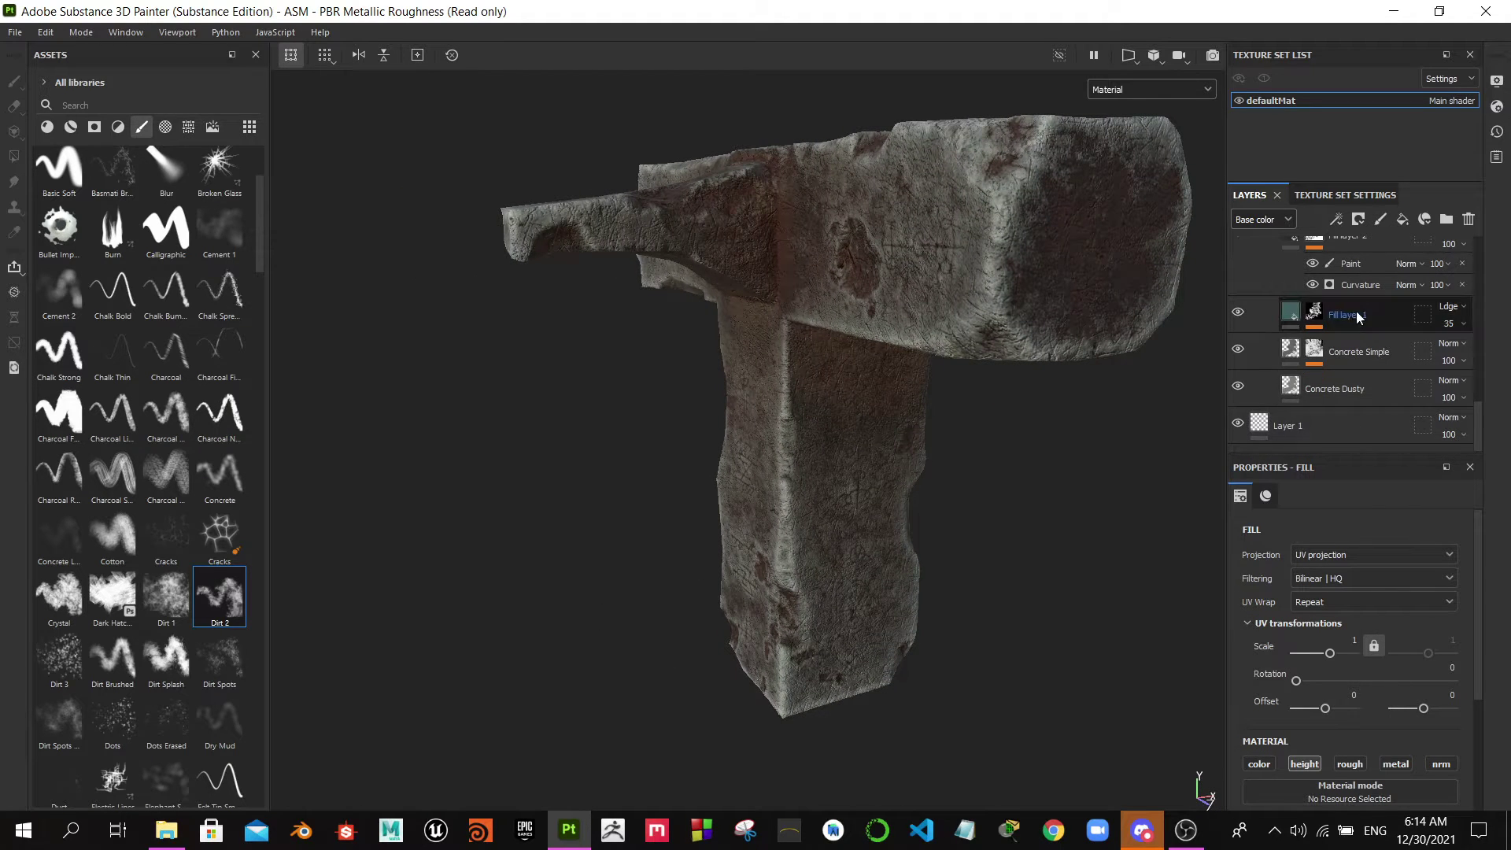
scroll(1358, 333, up, 2)
scroll(1359, 340, up, 2)
scroll(1362, 346, up, 2)
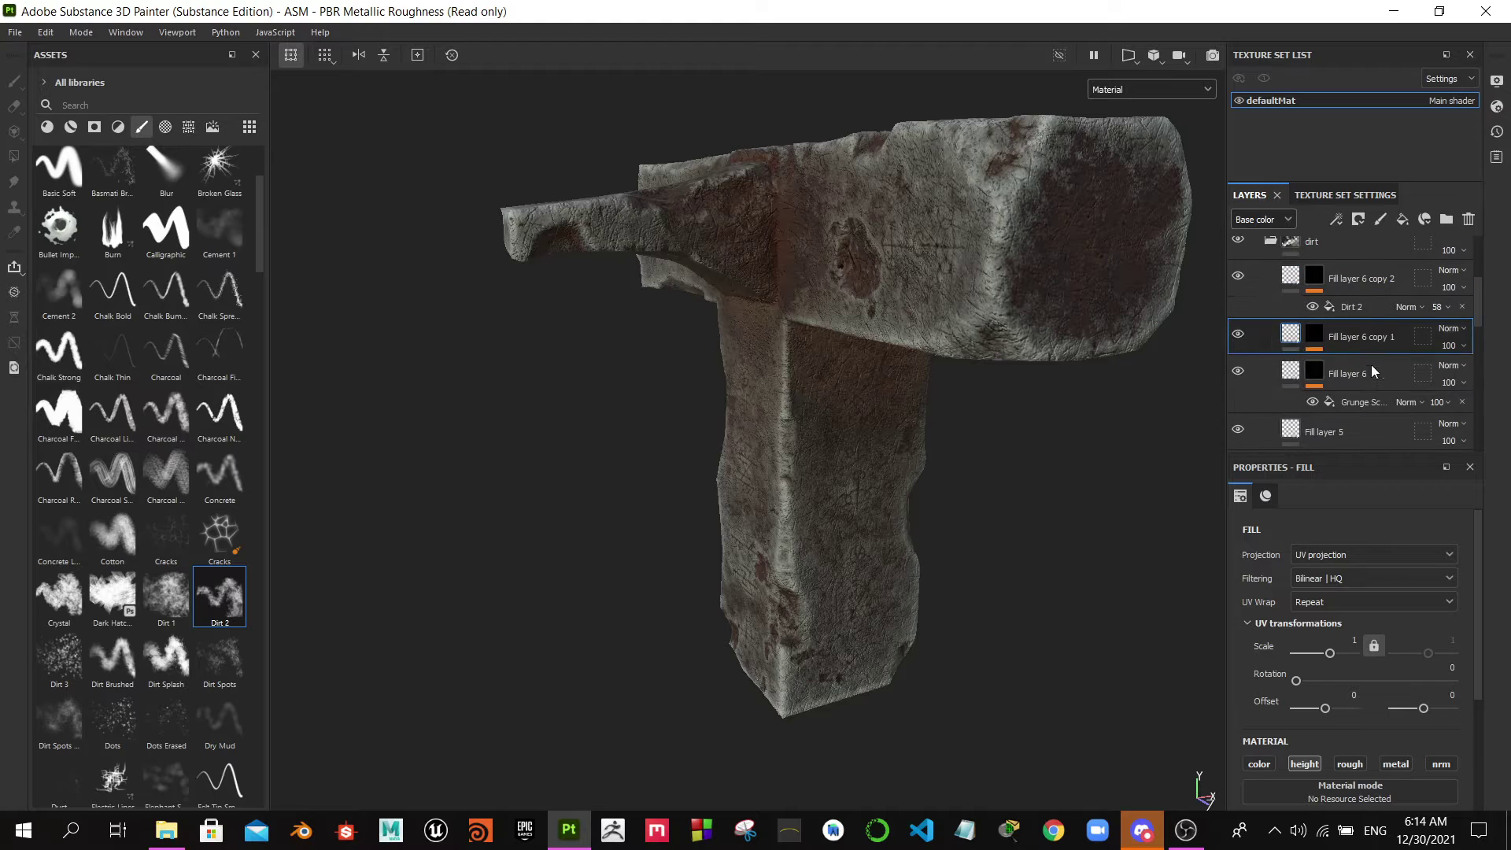
scroll(1378, 370, up, 1)
scroll(1385, 382, up, 1)
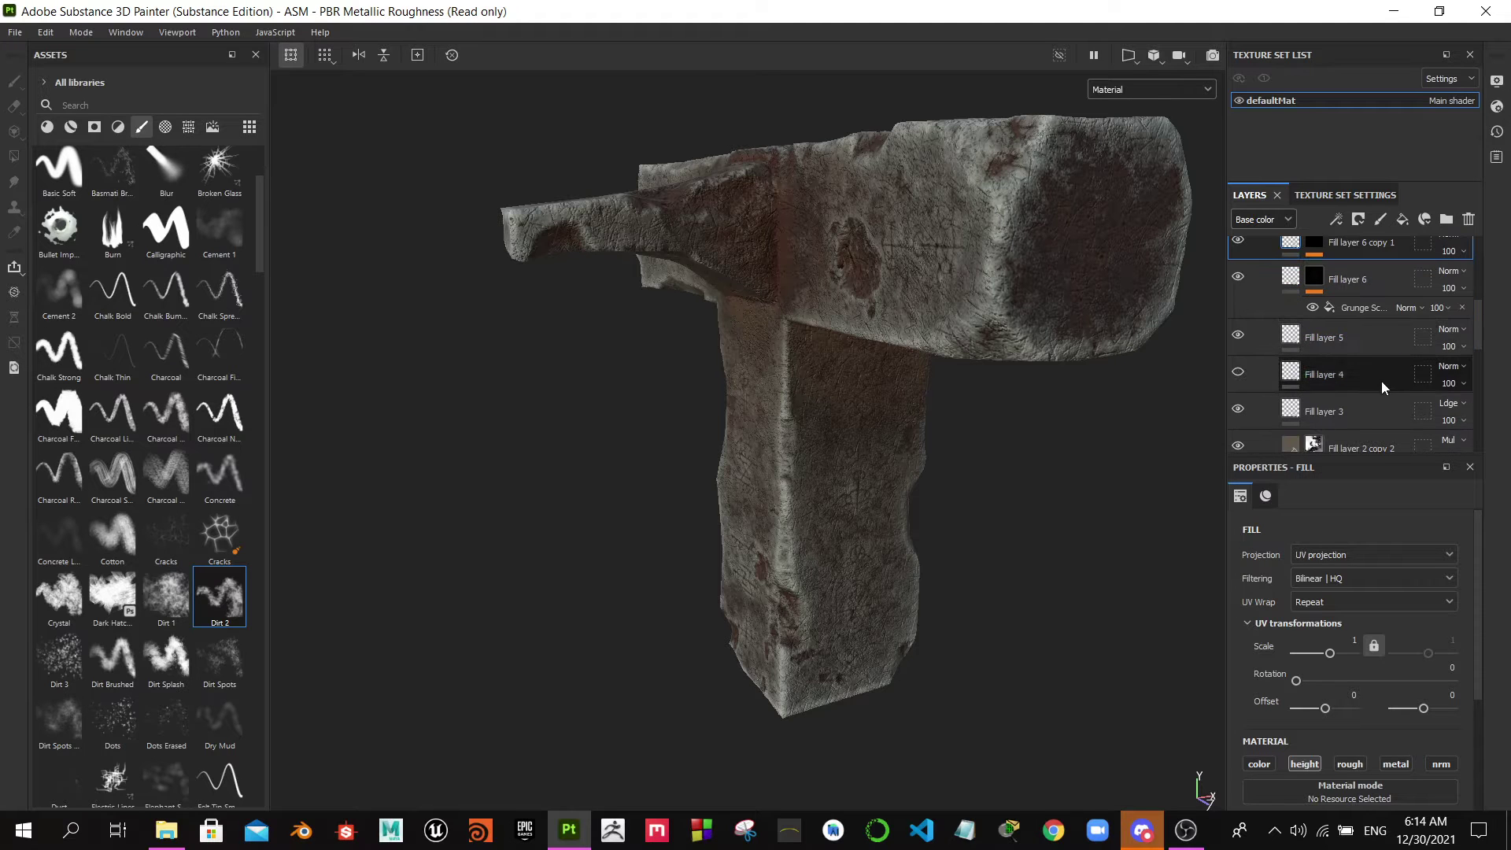
scroll(1382, 381, down, 1)
click(1186, 833)
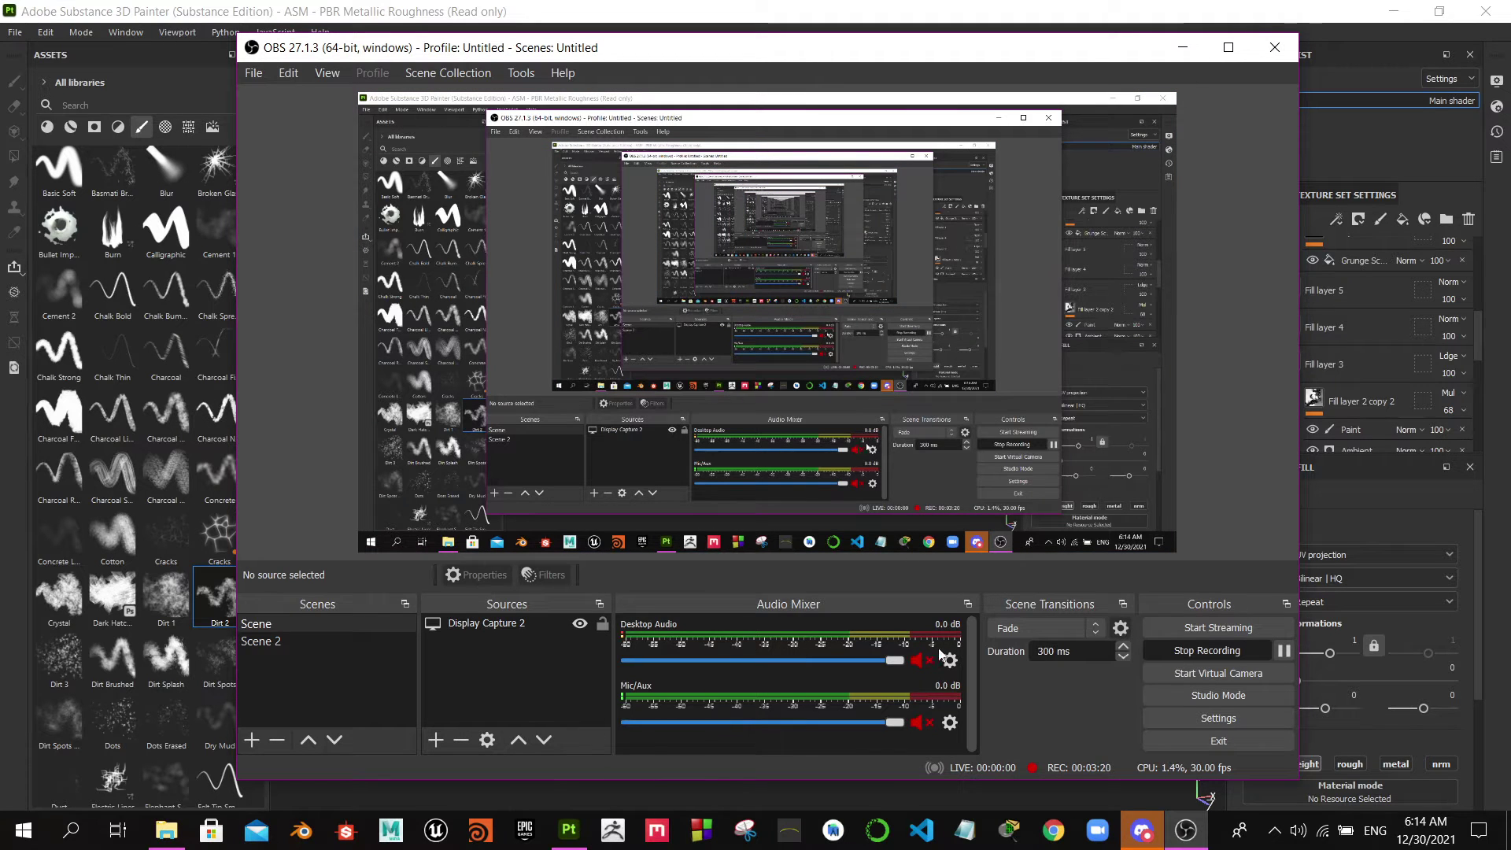
click(918, 661)
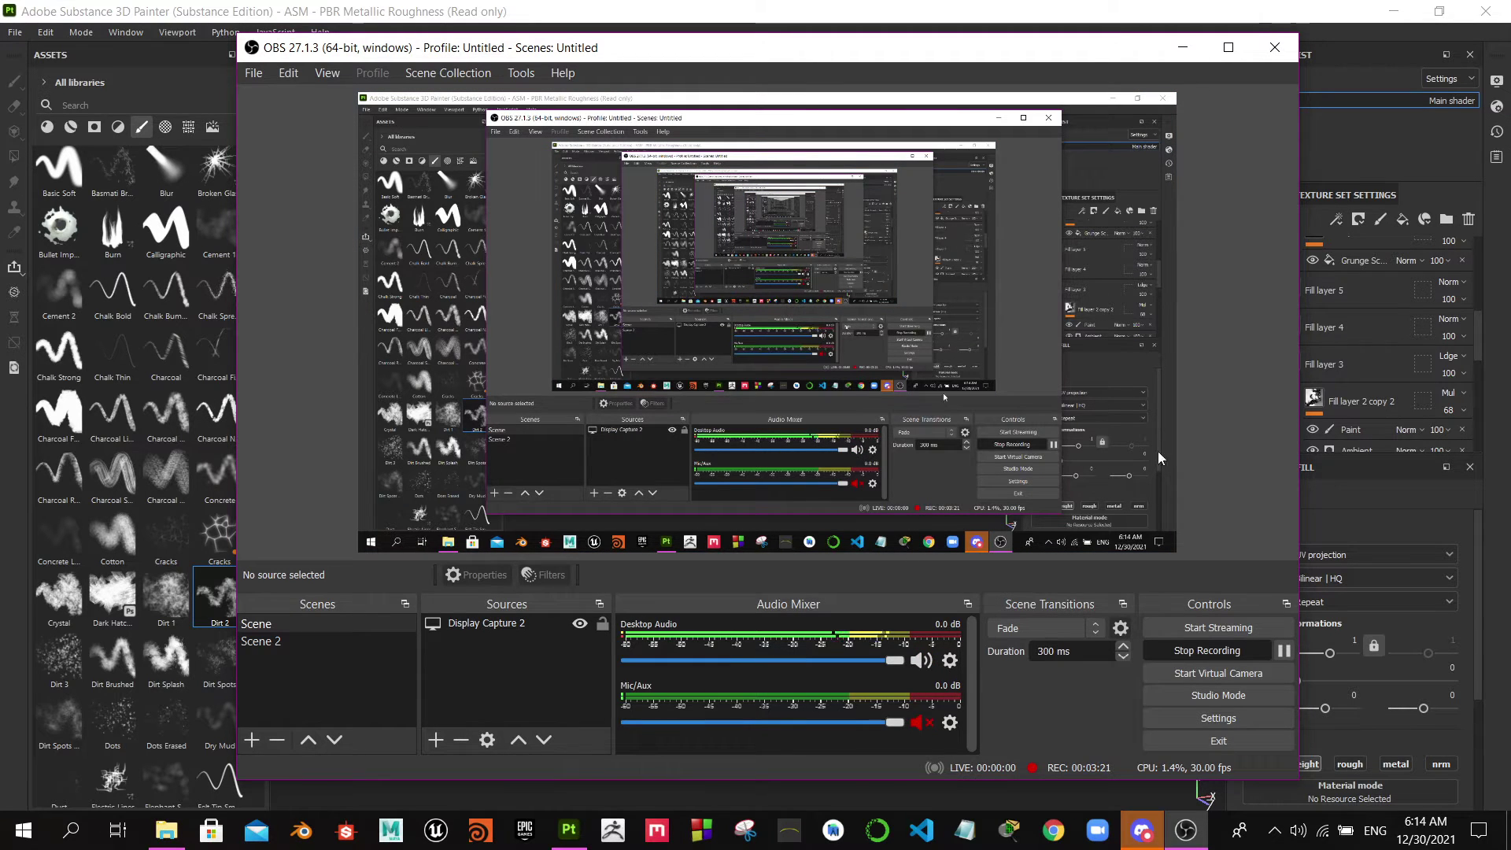
click(1188, 52)
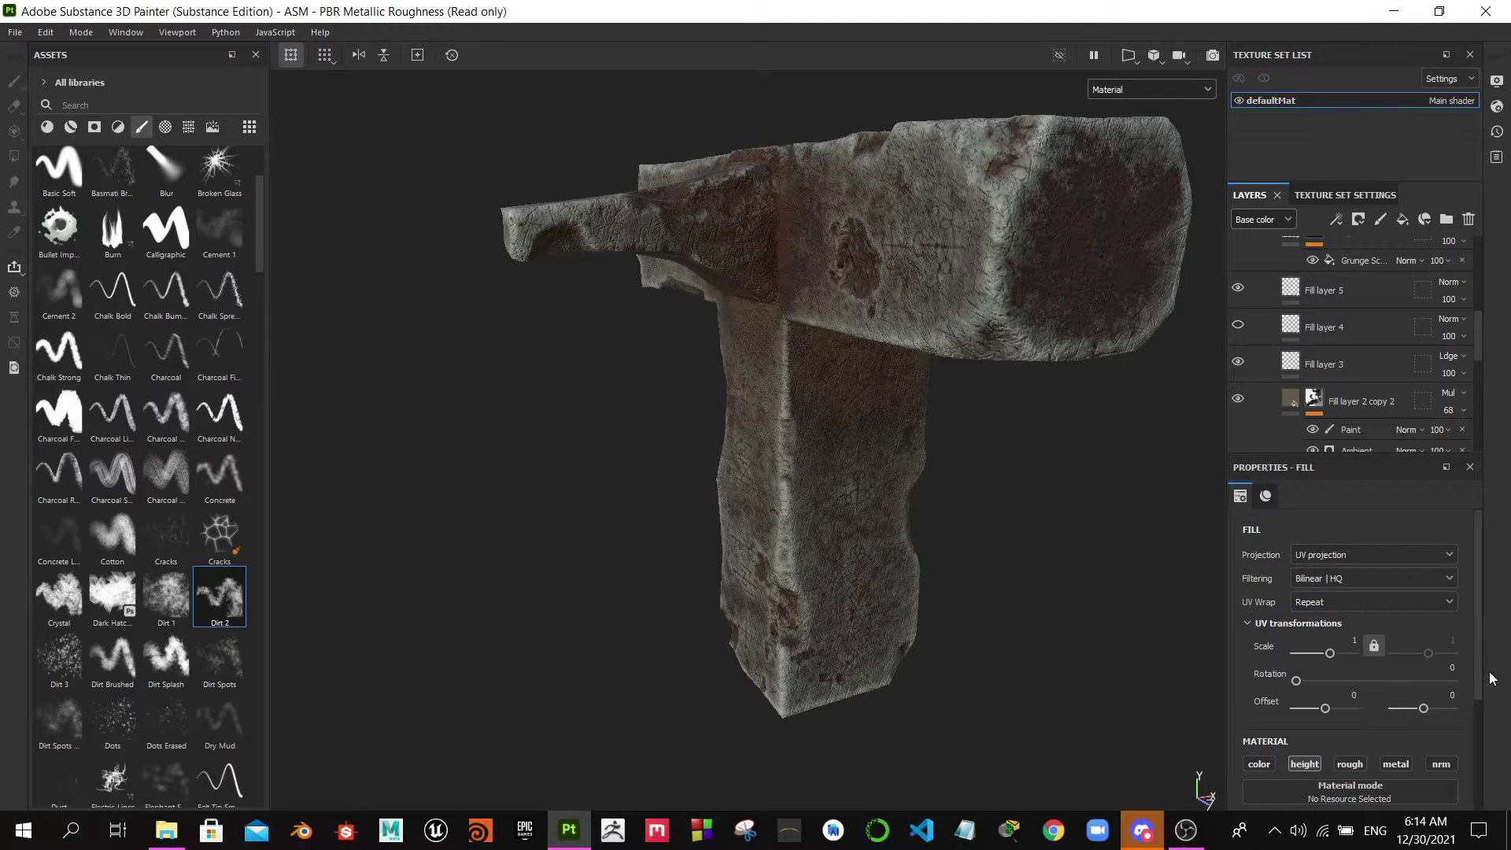
- Select Fill layer 5, orbit and rotate the lighting, then collapse the big_rock_low folder
mouse_move(1480, 599)
mouse_down()
mouse_move(1478, 677)
mouse_move(1481, 607)
mouse_up()
scroll(1348, 381, up, 2)
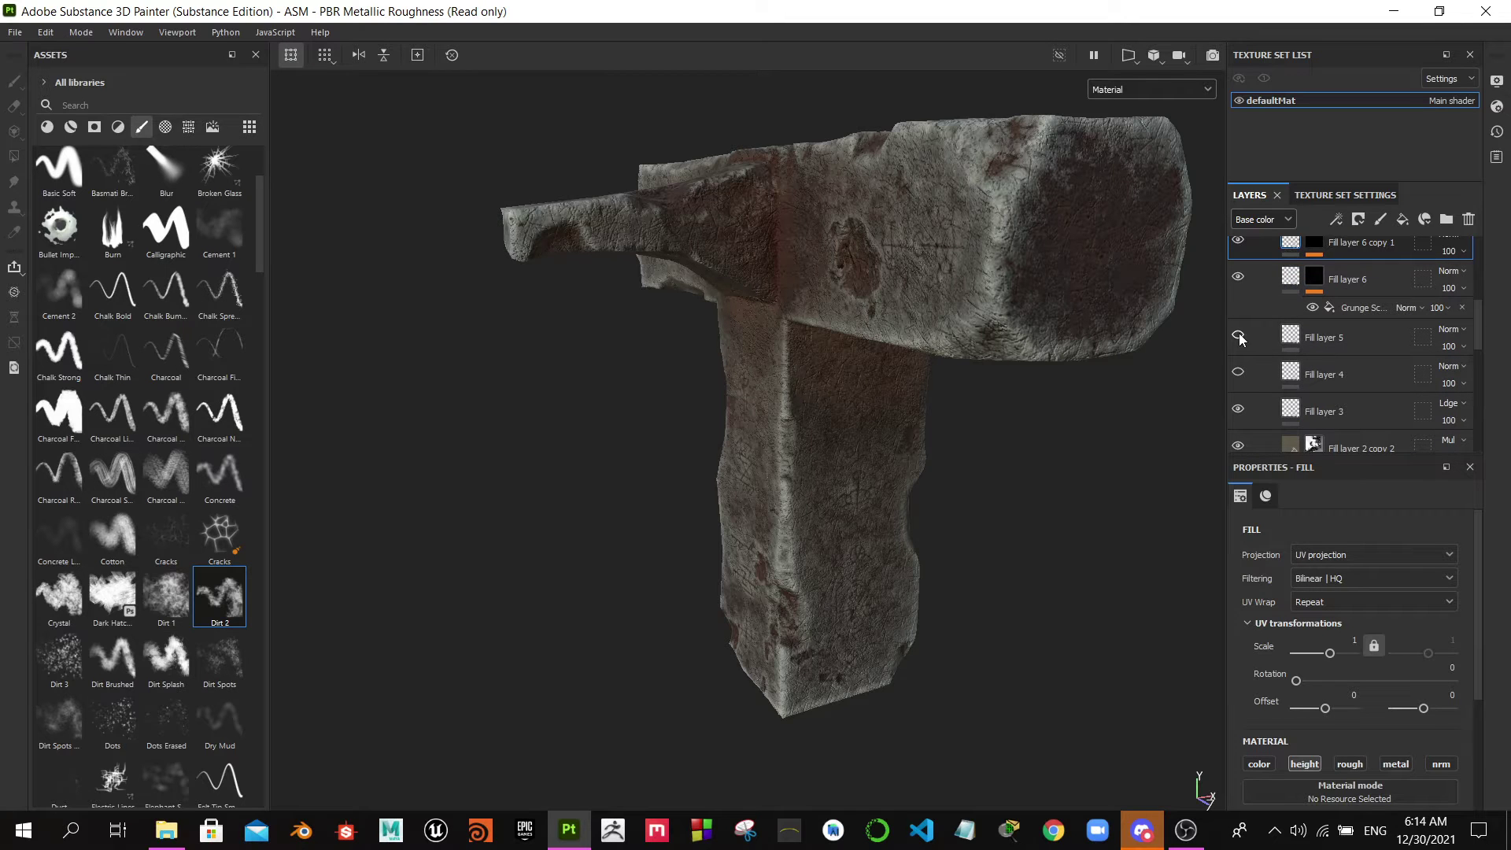
click(1345, 338)
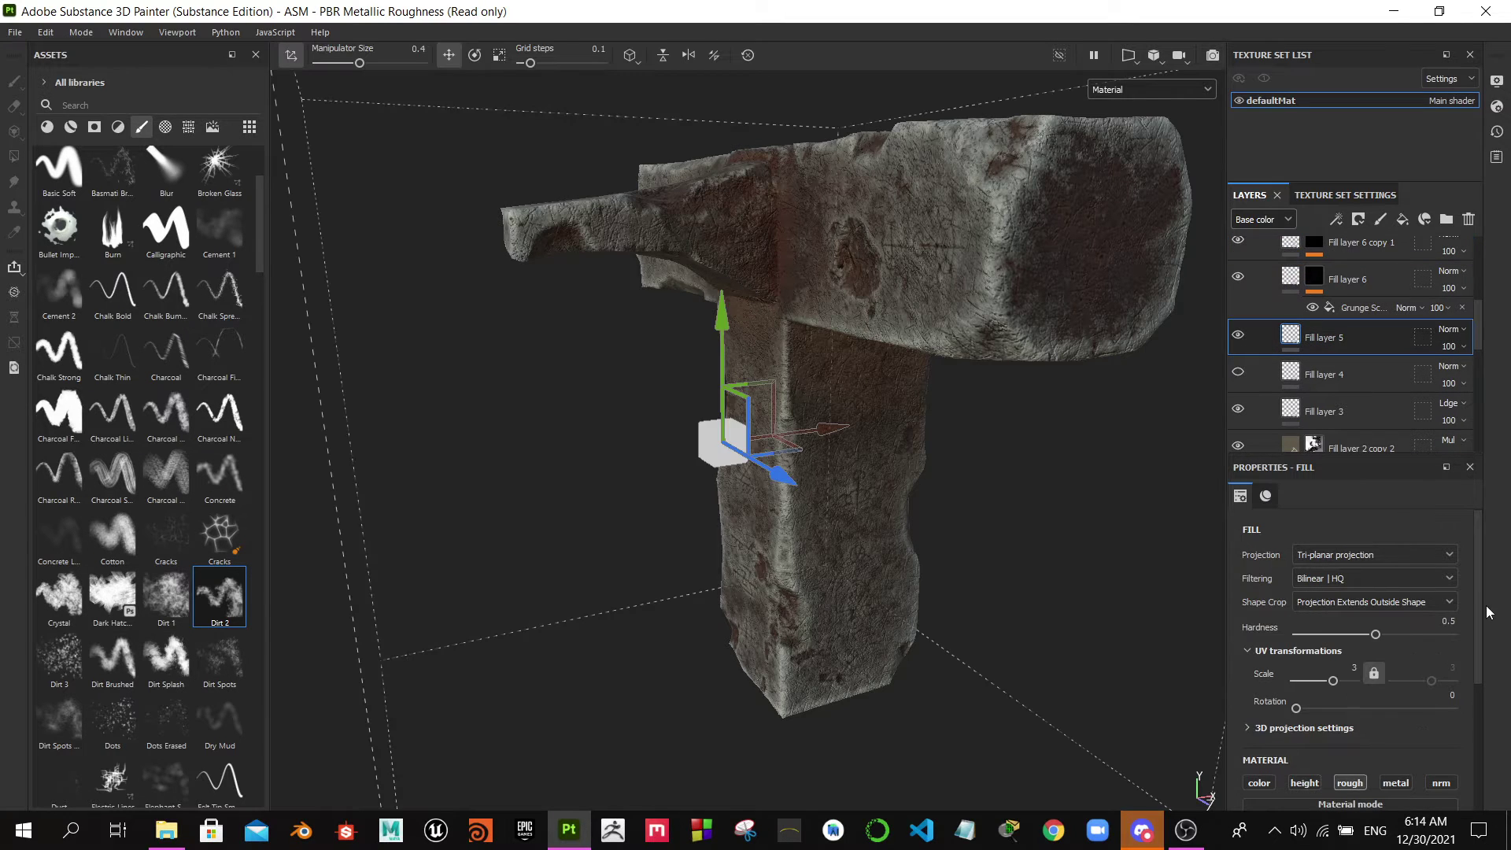
mouse_move(1477, 598)
mouse_down()
mouse_move(1486, 679)
mouse_move(1480, 551)
mouse_up()
scroll(1338, 373, up, 2)
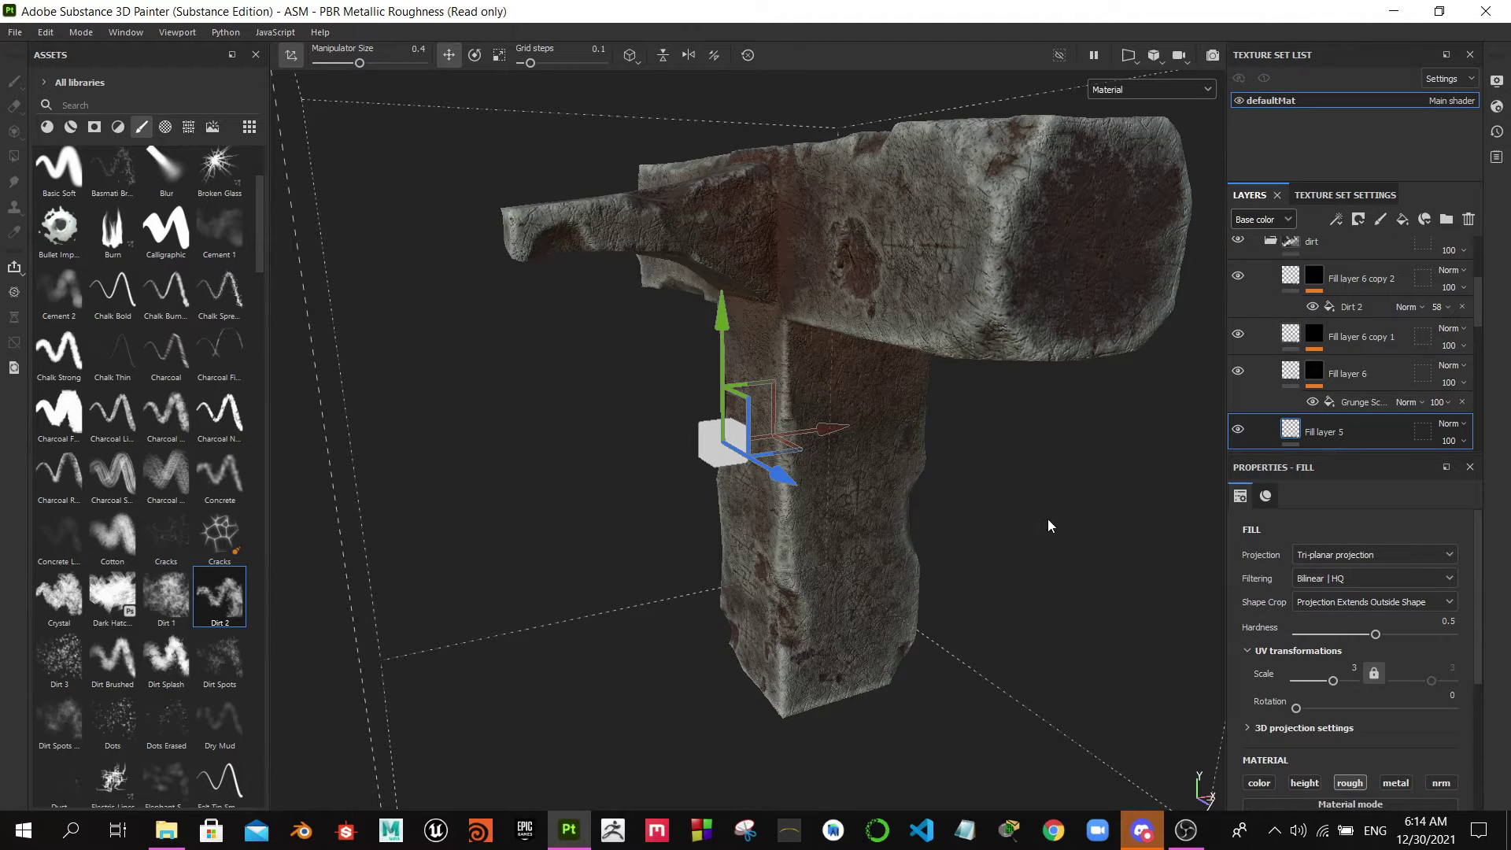
mouse_move(1053, 521)
alt+mouse_down()
mouse_move(1173, 530)
mouse_move(1486, 496)
mouse_move(1343, 533)
mouse_move(1050, 500)
mouse_move(1173, 517)
mouse_move(1009, 570)
alt+mouse_up()
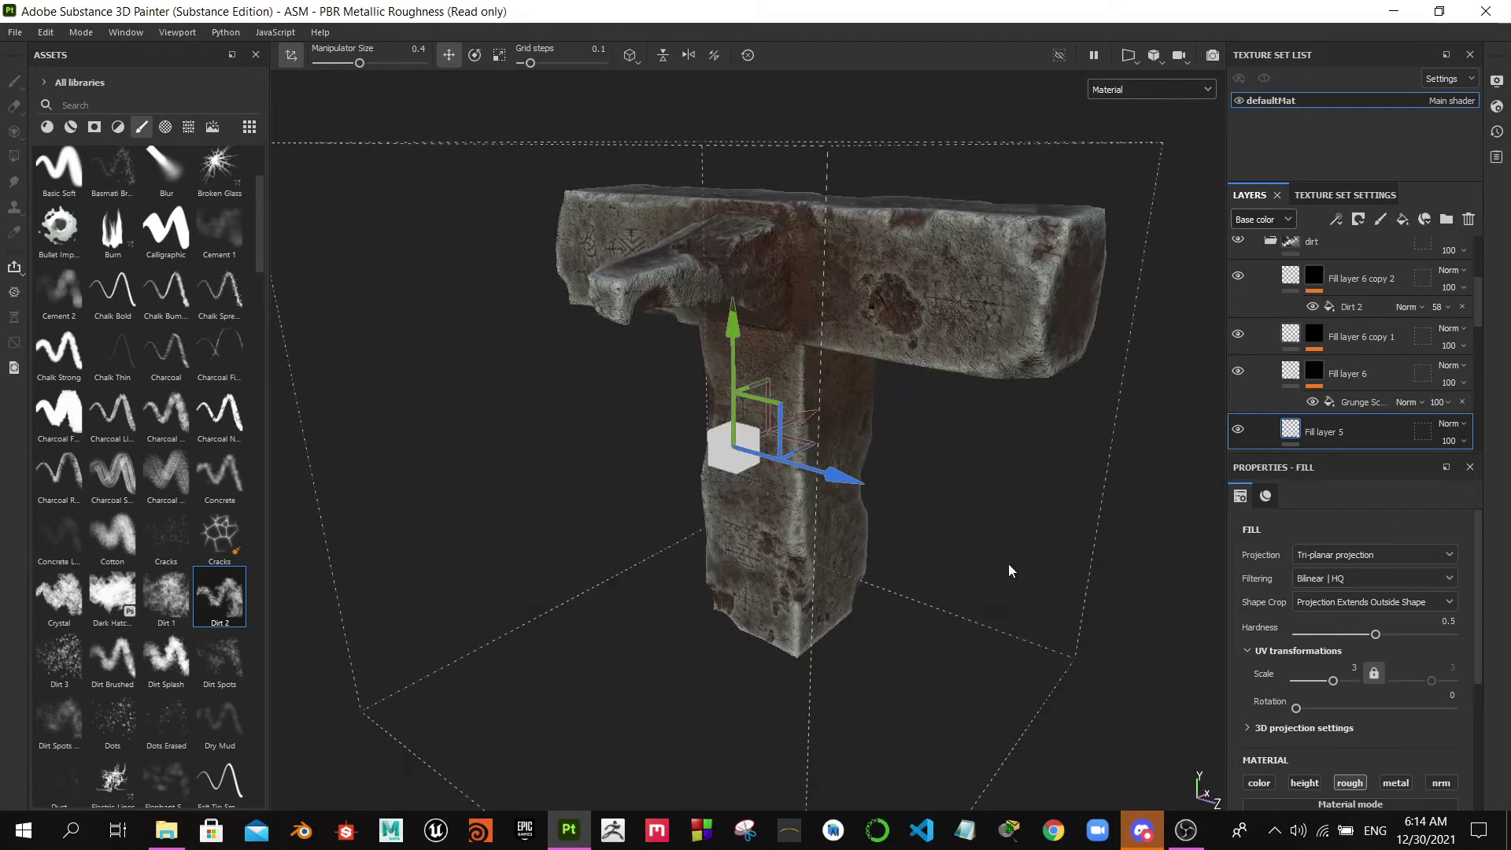
mouse_move(1009, 565)
shift+right_down()
mouse_move(884, 546)
mouse_move(1081, 543)
shift+right_up()
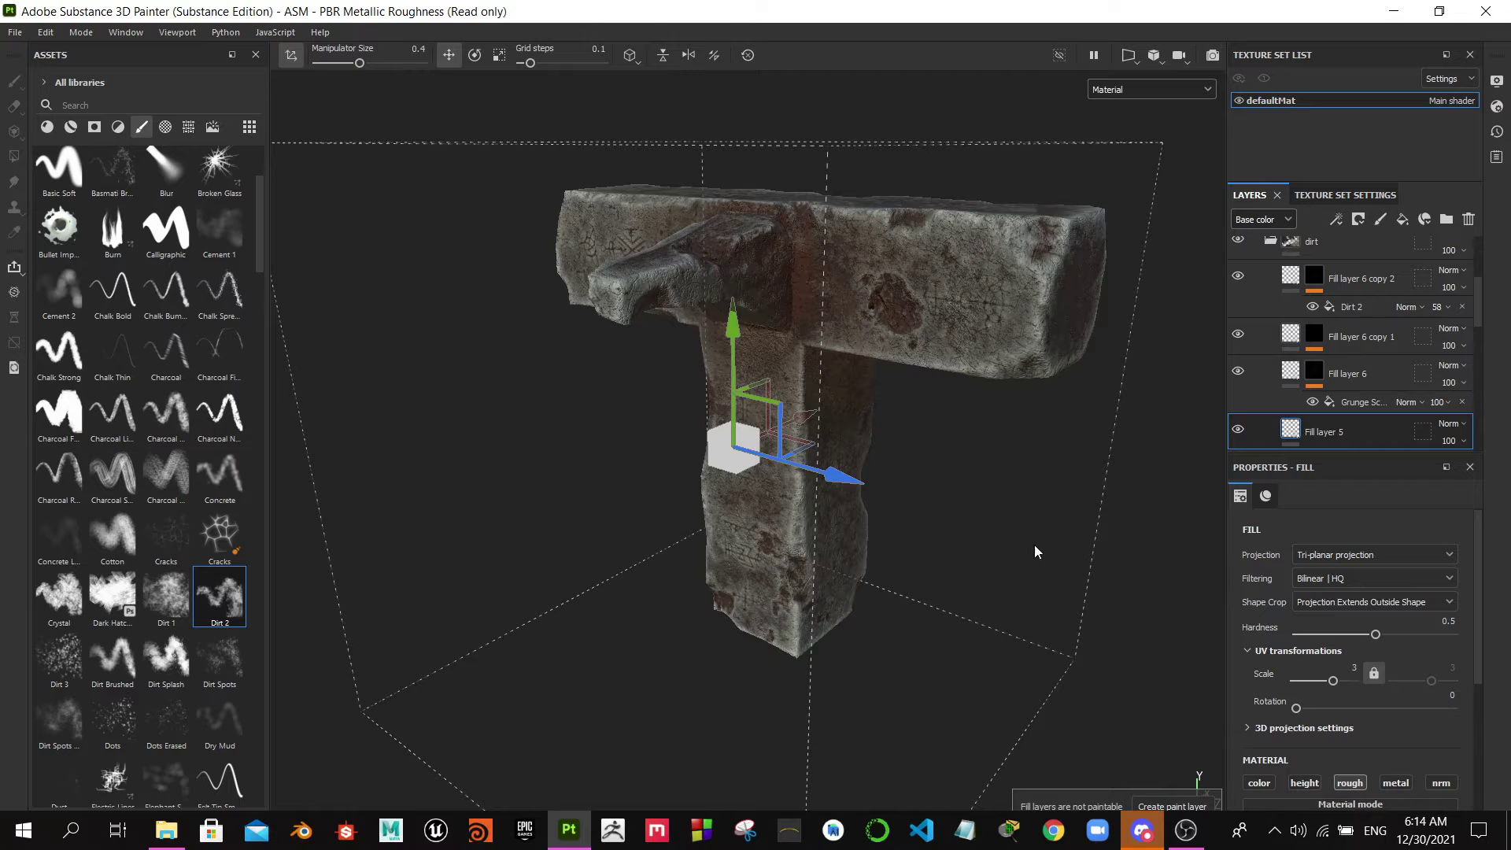
mouse_move(1035, 551)
alt+mouse_down()
mouse_move(1157, 506)
mouse_move(1102, 499)
alt+mouse_up()
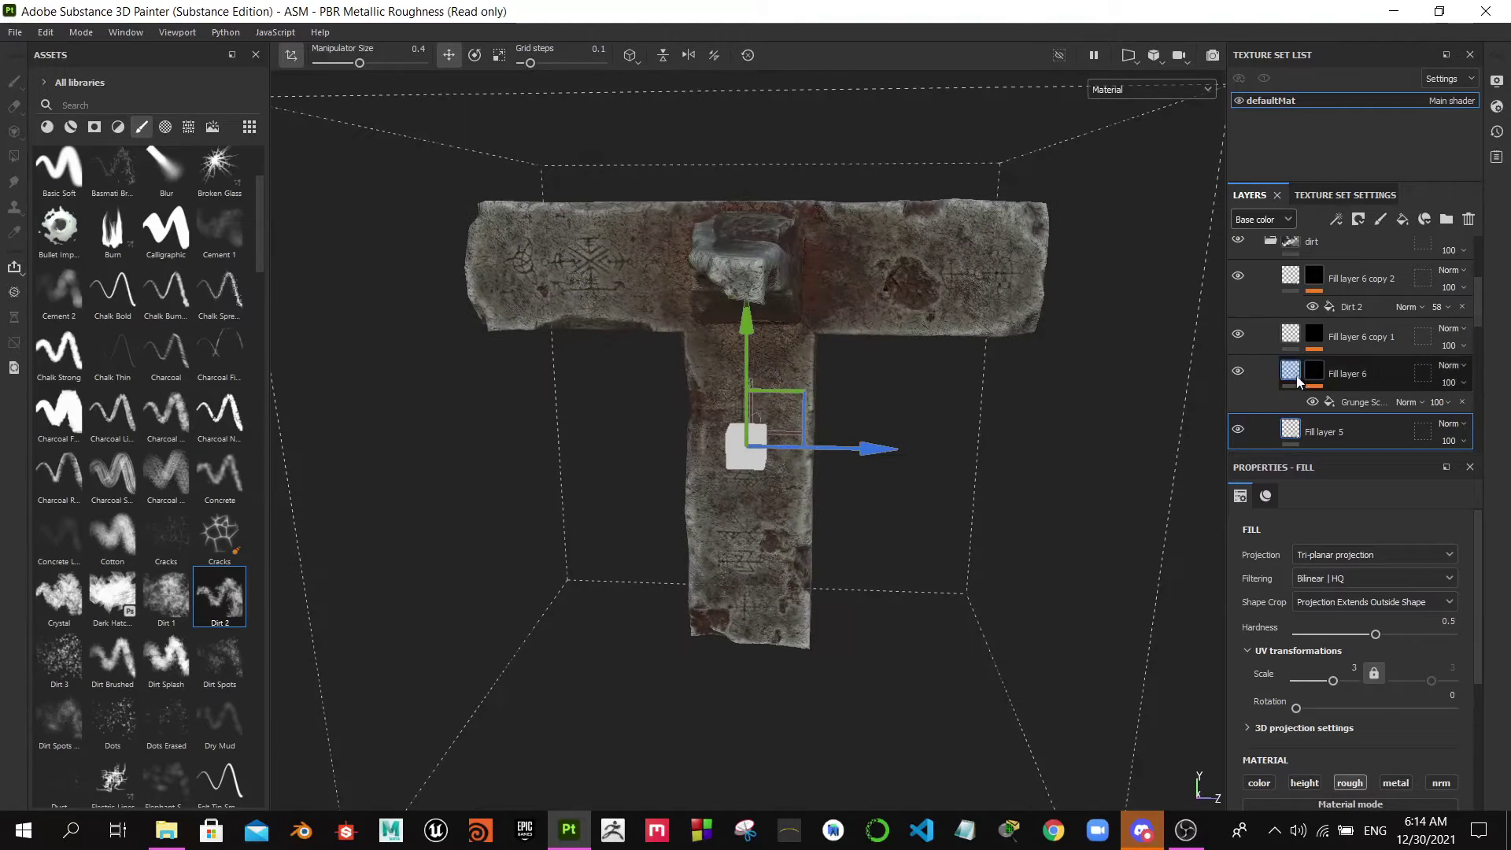
scroll(1291, 330, up, 3)
click(1255, 258)
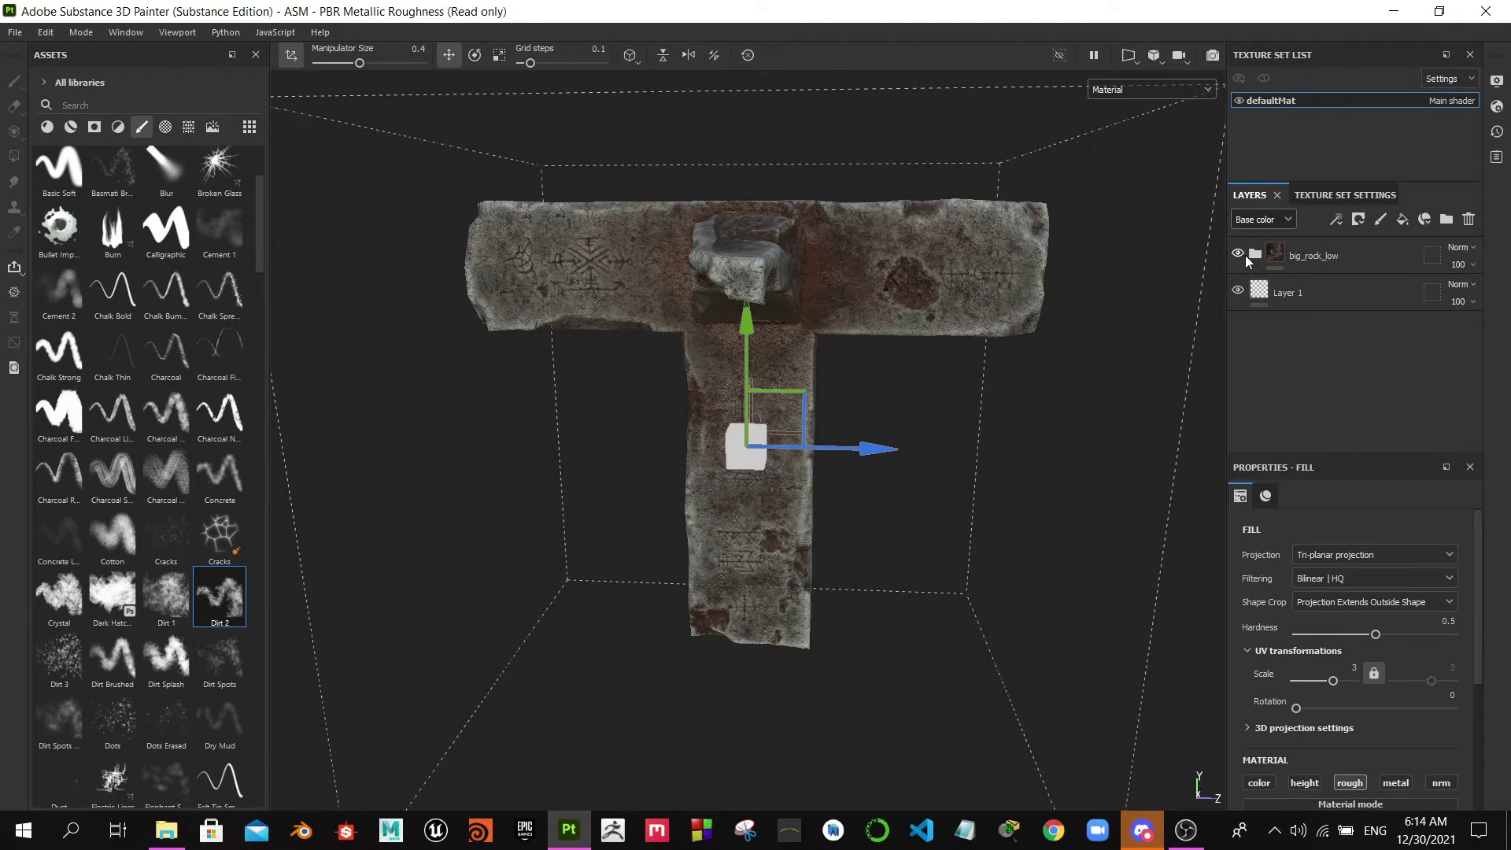
- Select big_rock_low, toggle its visibility to view the bare mesh, and expand it
click(1317, 258)
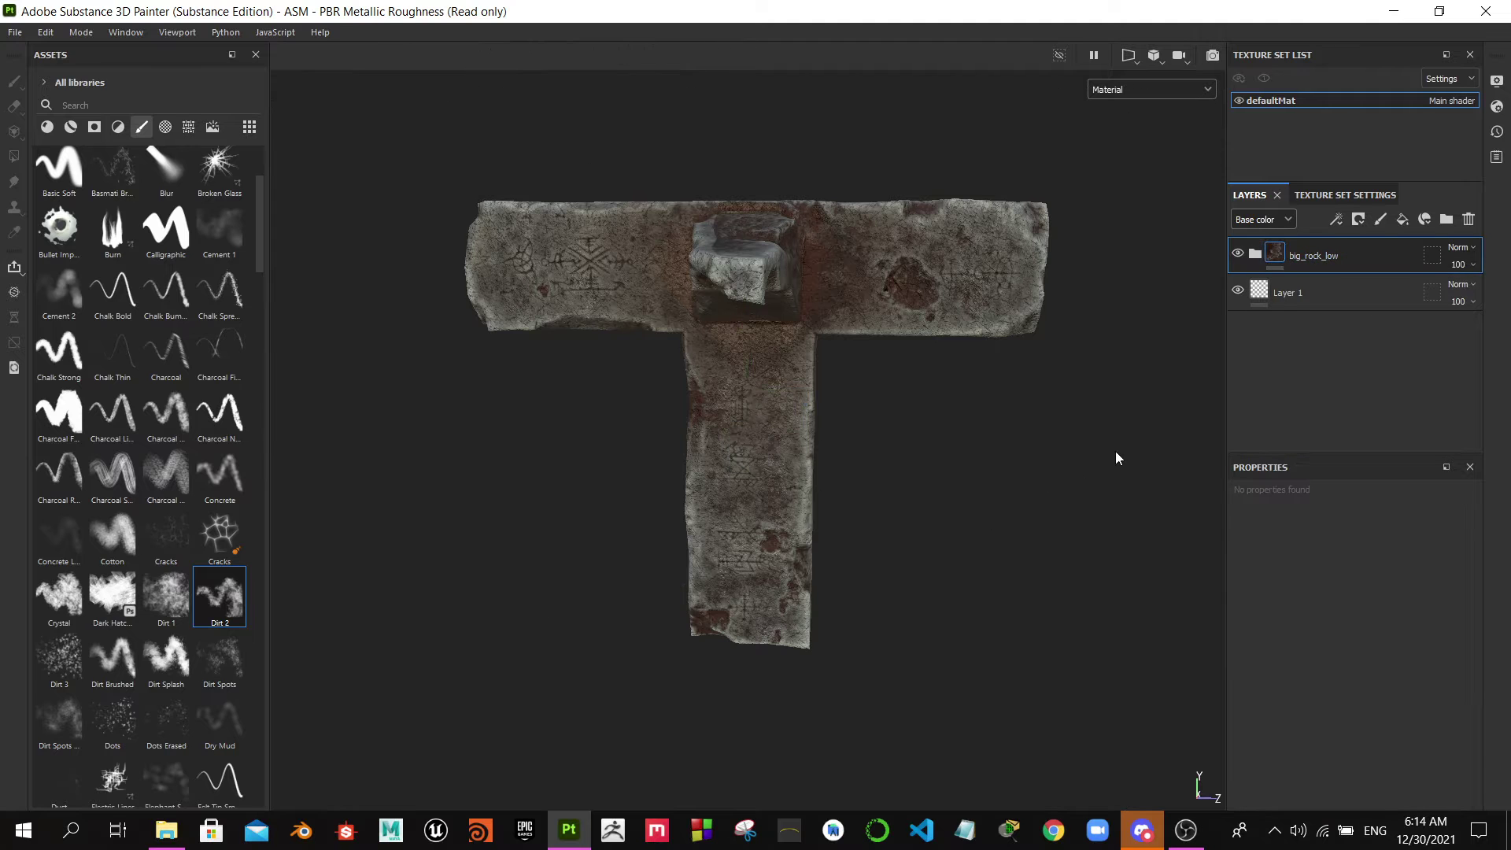
alt+drag(1116, 453, 837, 548)
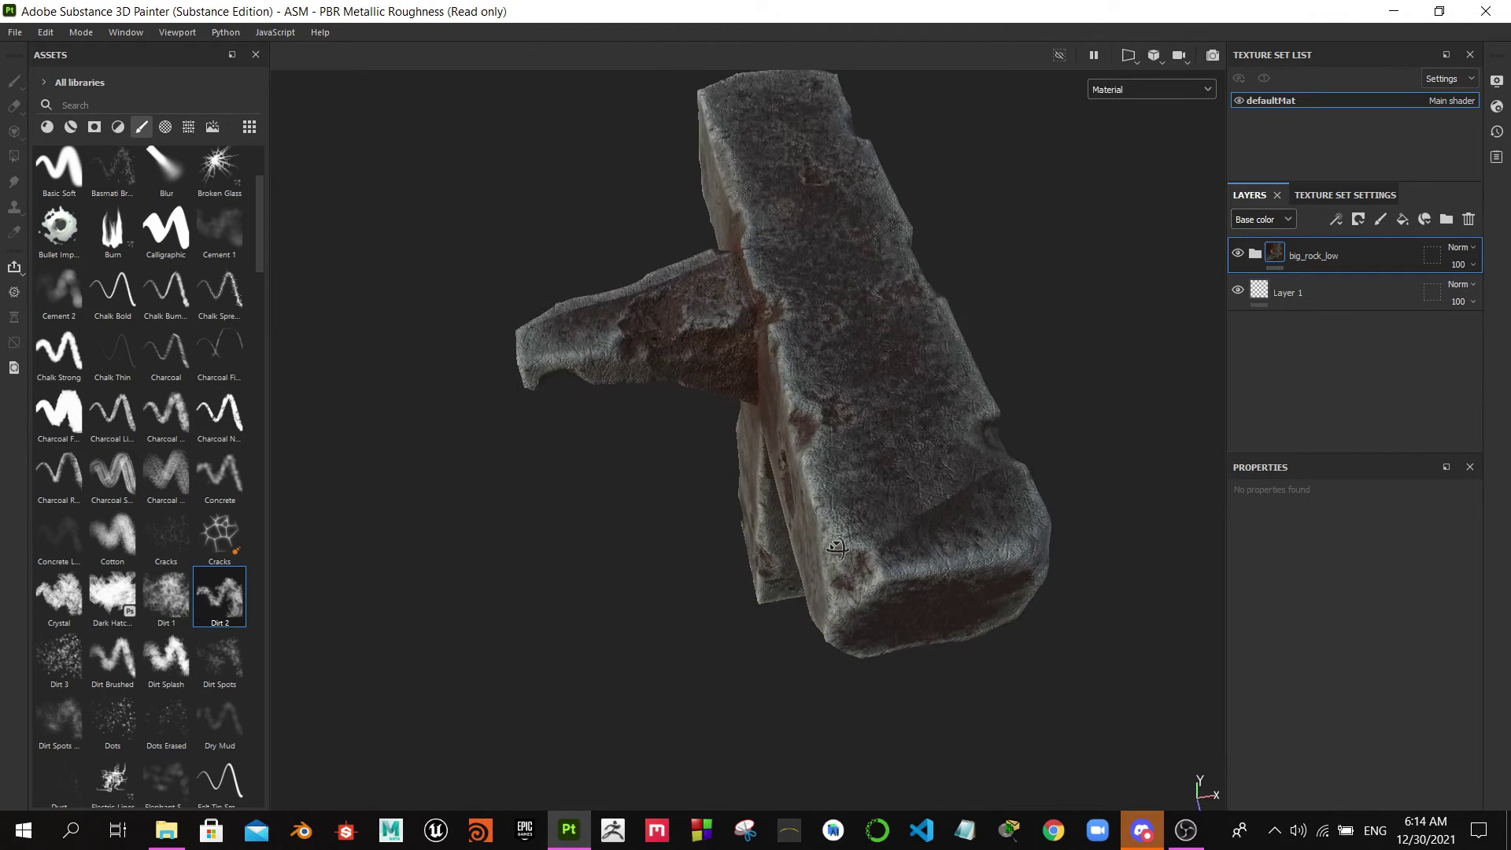
click(1238, 256)
click(1255, 253)
scroll(1288, 356, down, 2)
click(1289, 356)
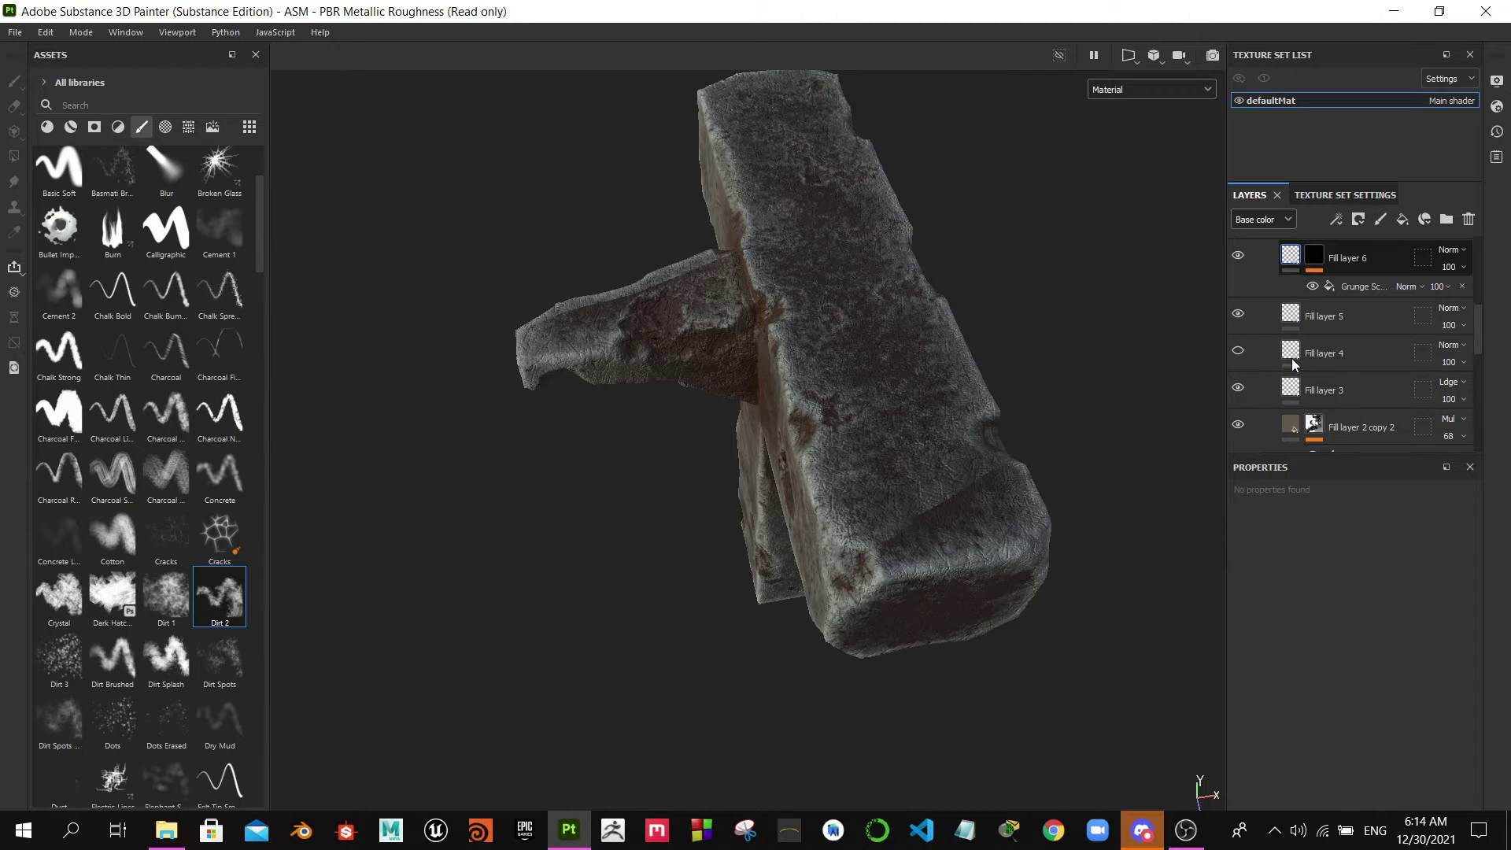
- Toggle Fill layer 8's red tint off and on, then pick its paint layer
scroll(1292, 357, down, 1)
scroll(1293, 357, up, 1)
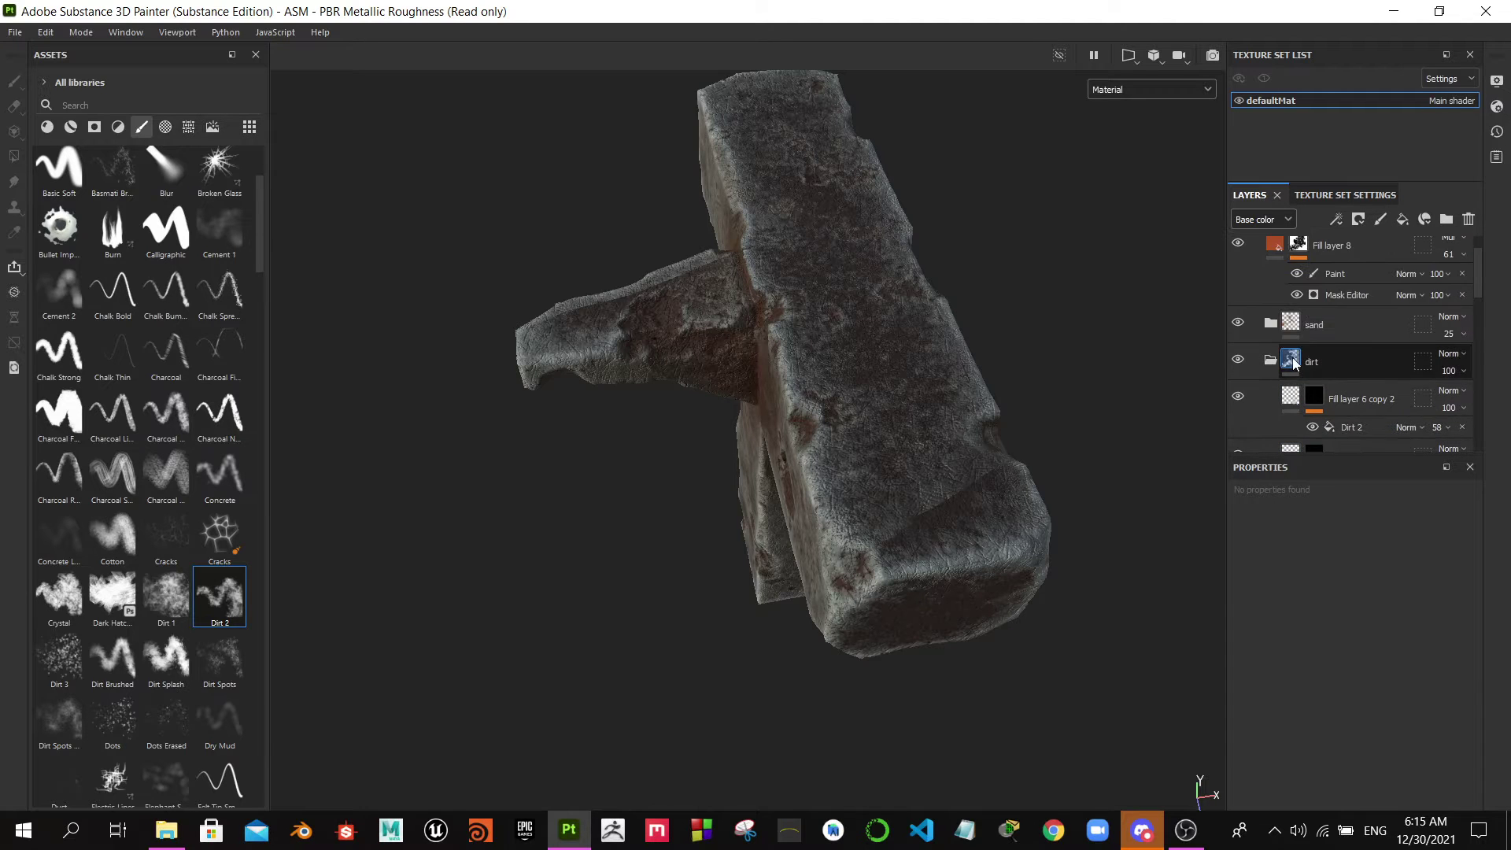
scroll(1284, 338, up, 2)
click(1239, 291)
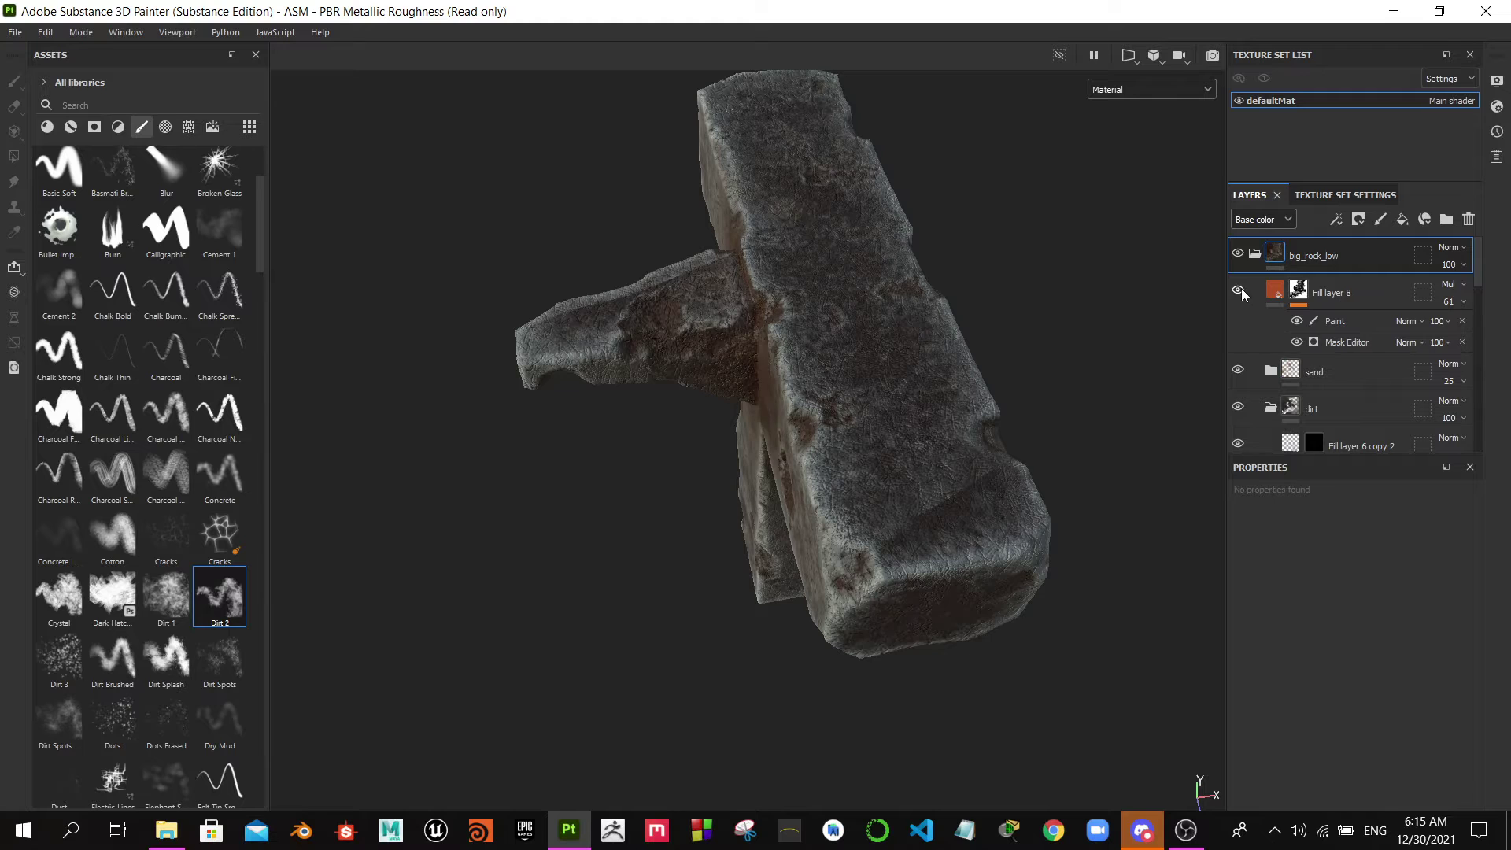
click(1239, 292)
click(1240, 292)
click(1330, 320)
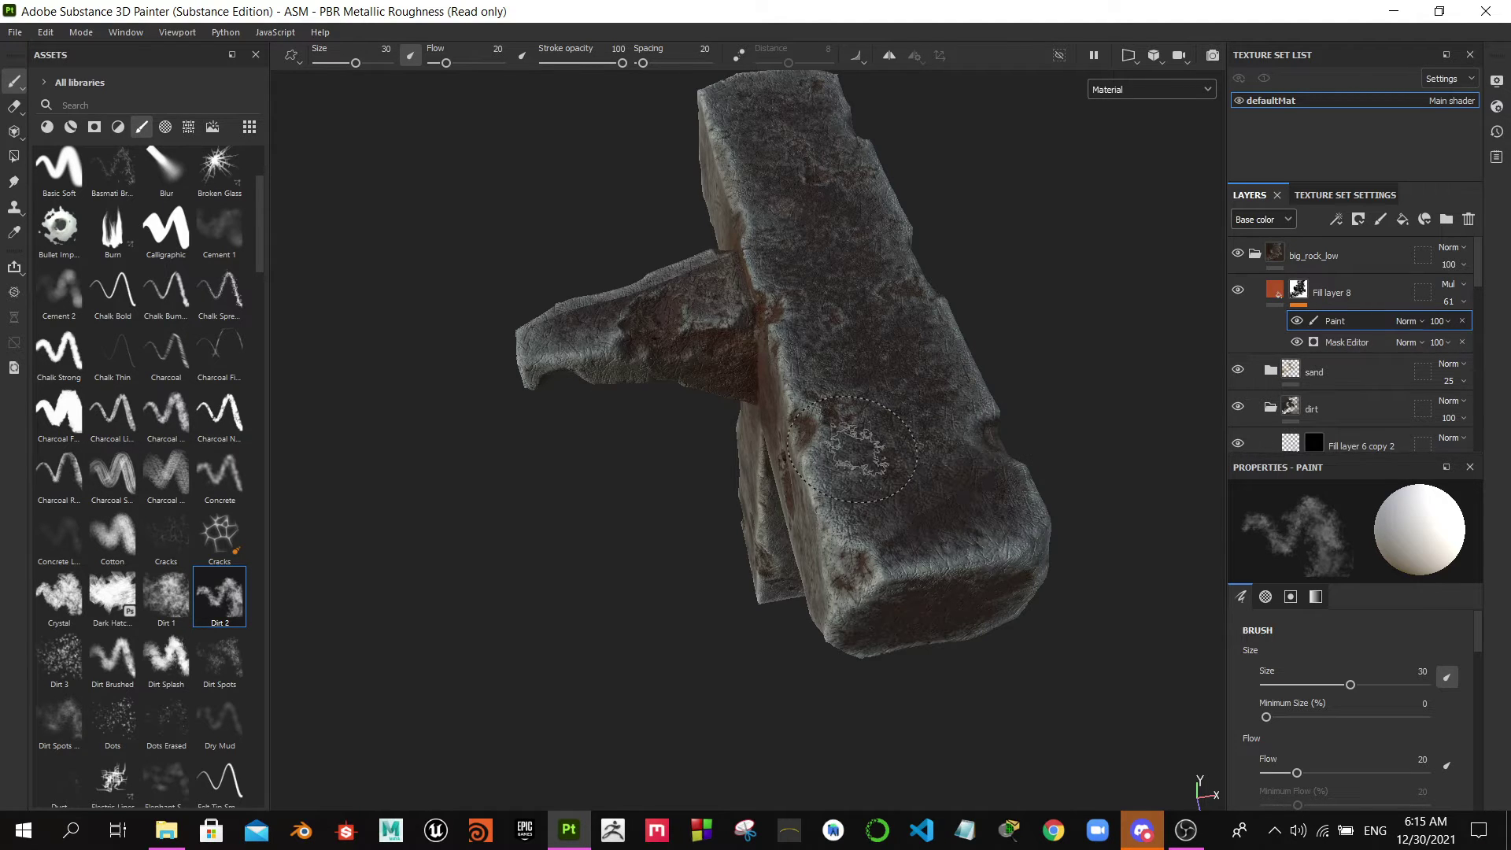
- Raise the brush Flow from 20 to 54 and zoom in on the rock
drag(447, 63, 469, 63)
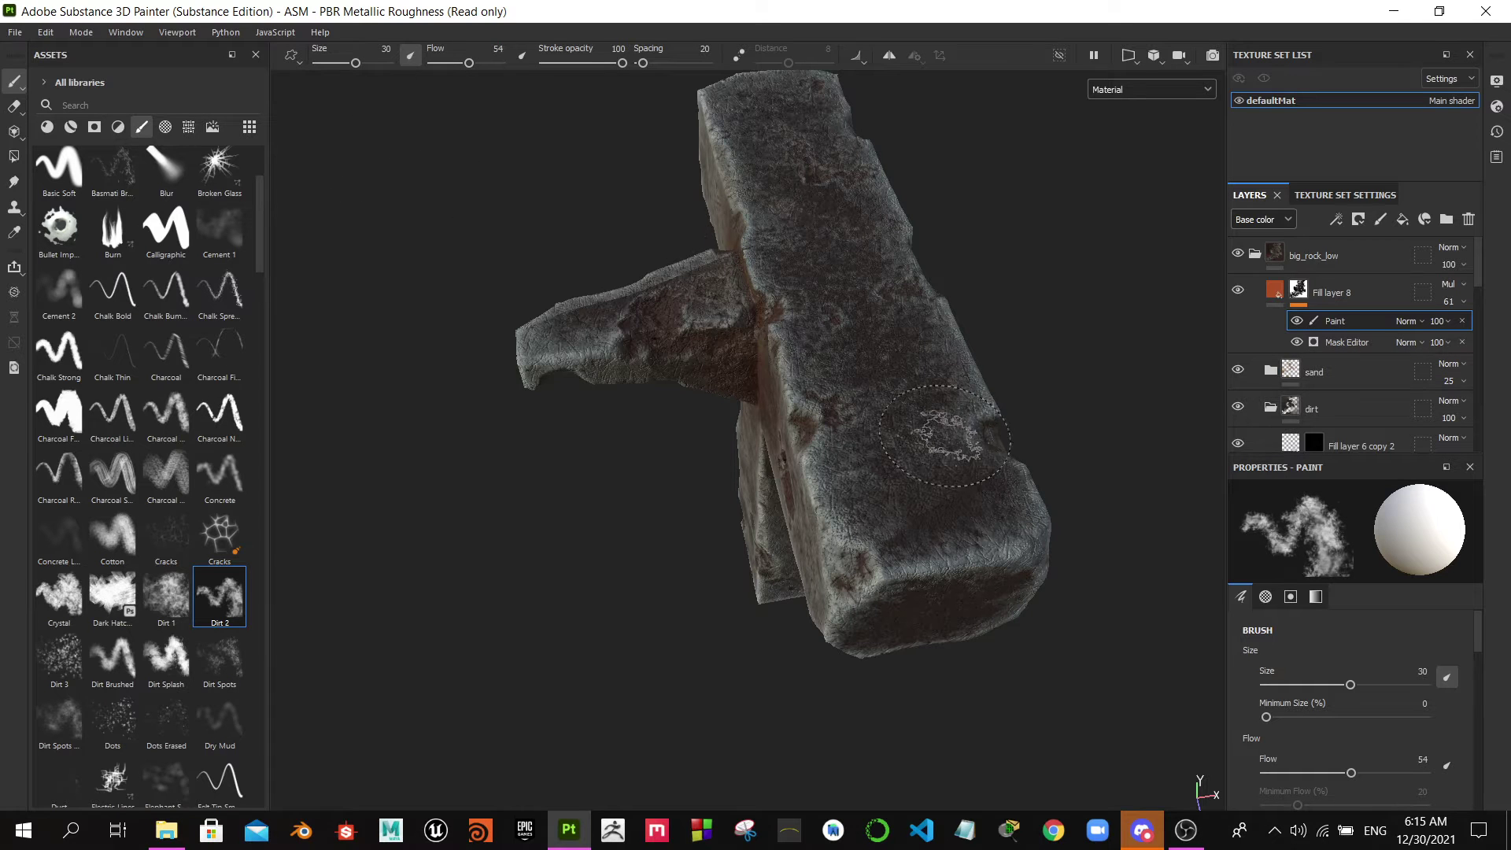
scroll(944, 488, up, 2)
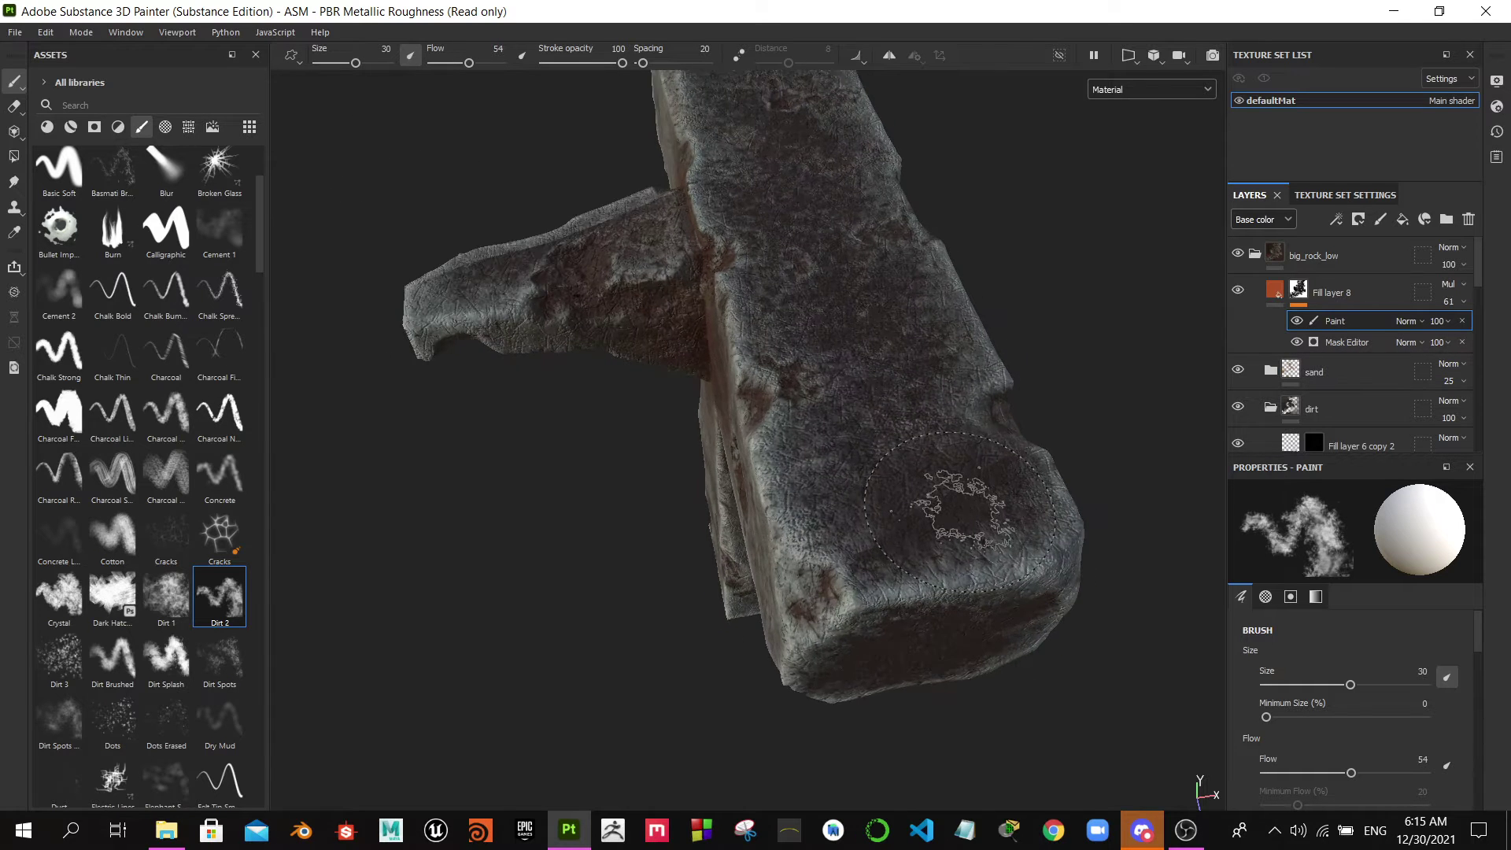
scroll(922, 484, up, 2)
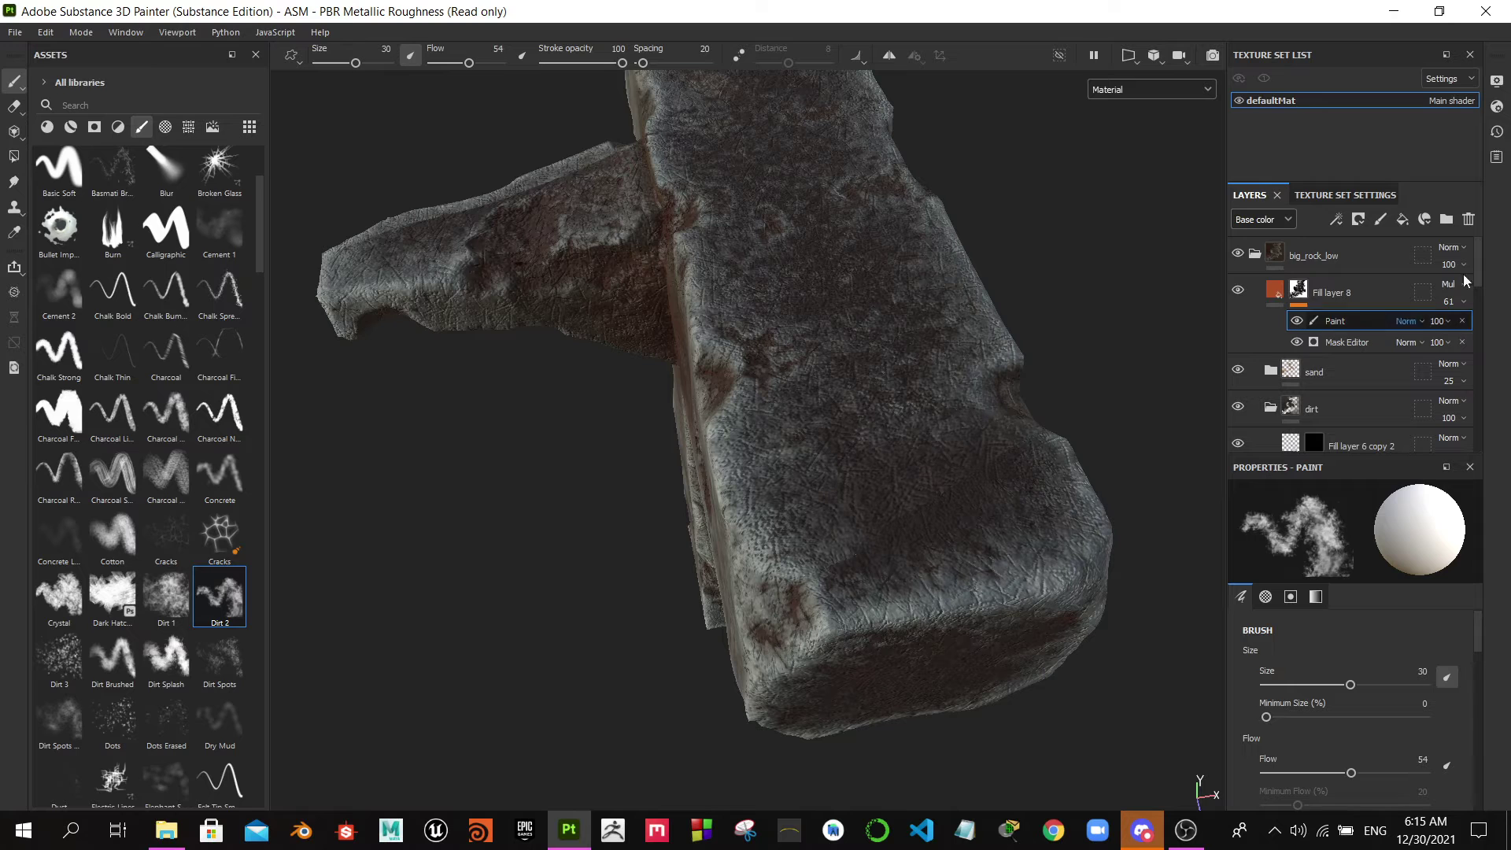
- Toggle the dirt and concreat folders, Fill layer 2 and Fill layer 1 to compare their effects
scroll(1376, 333, down, 1)
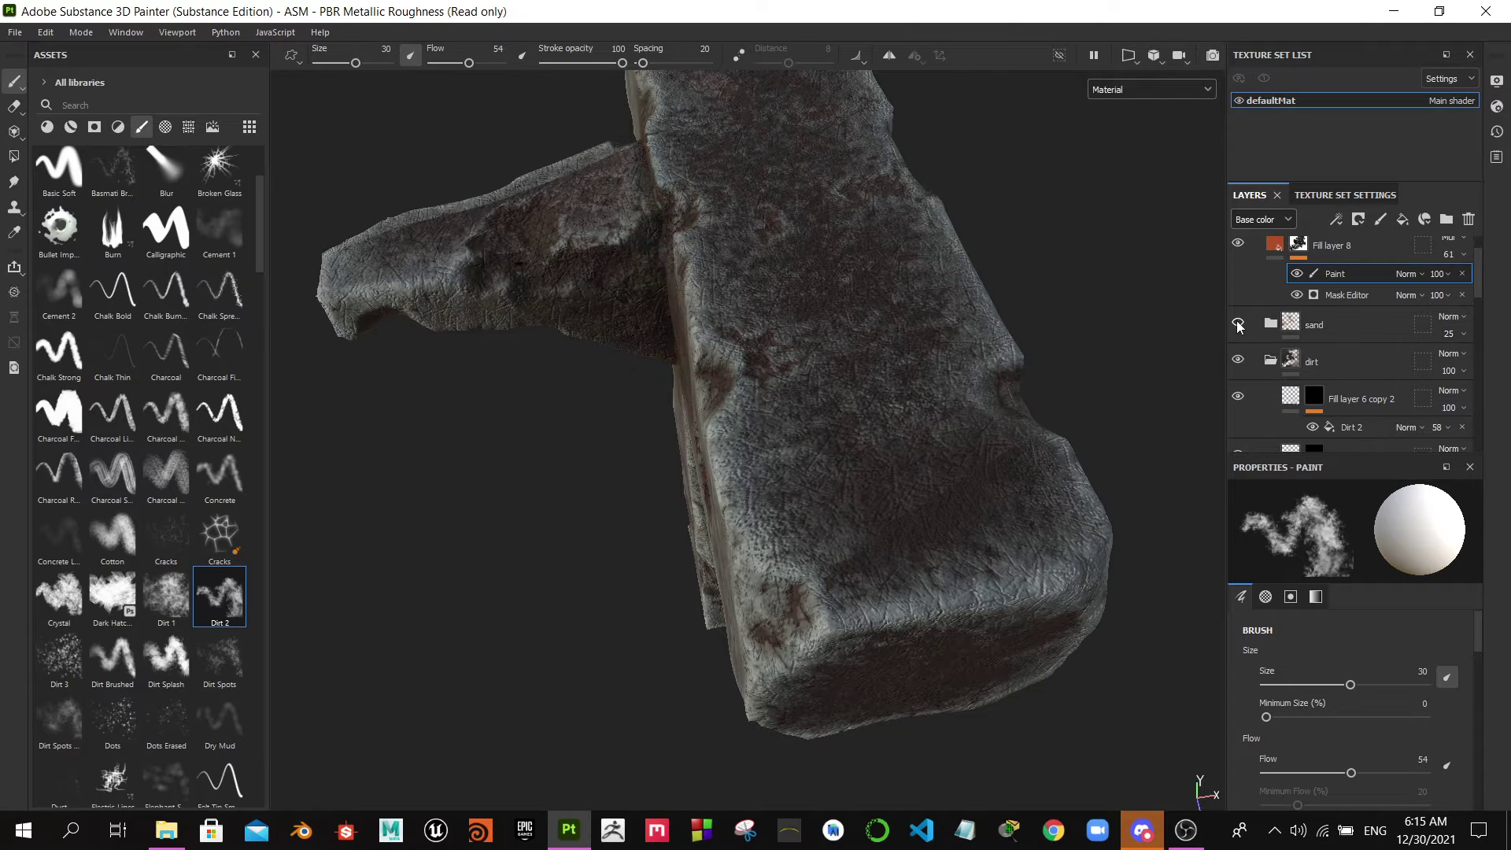
scroll(1359, 337, down, 1)
click(1239, 314)
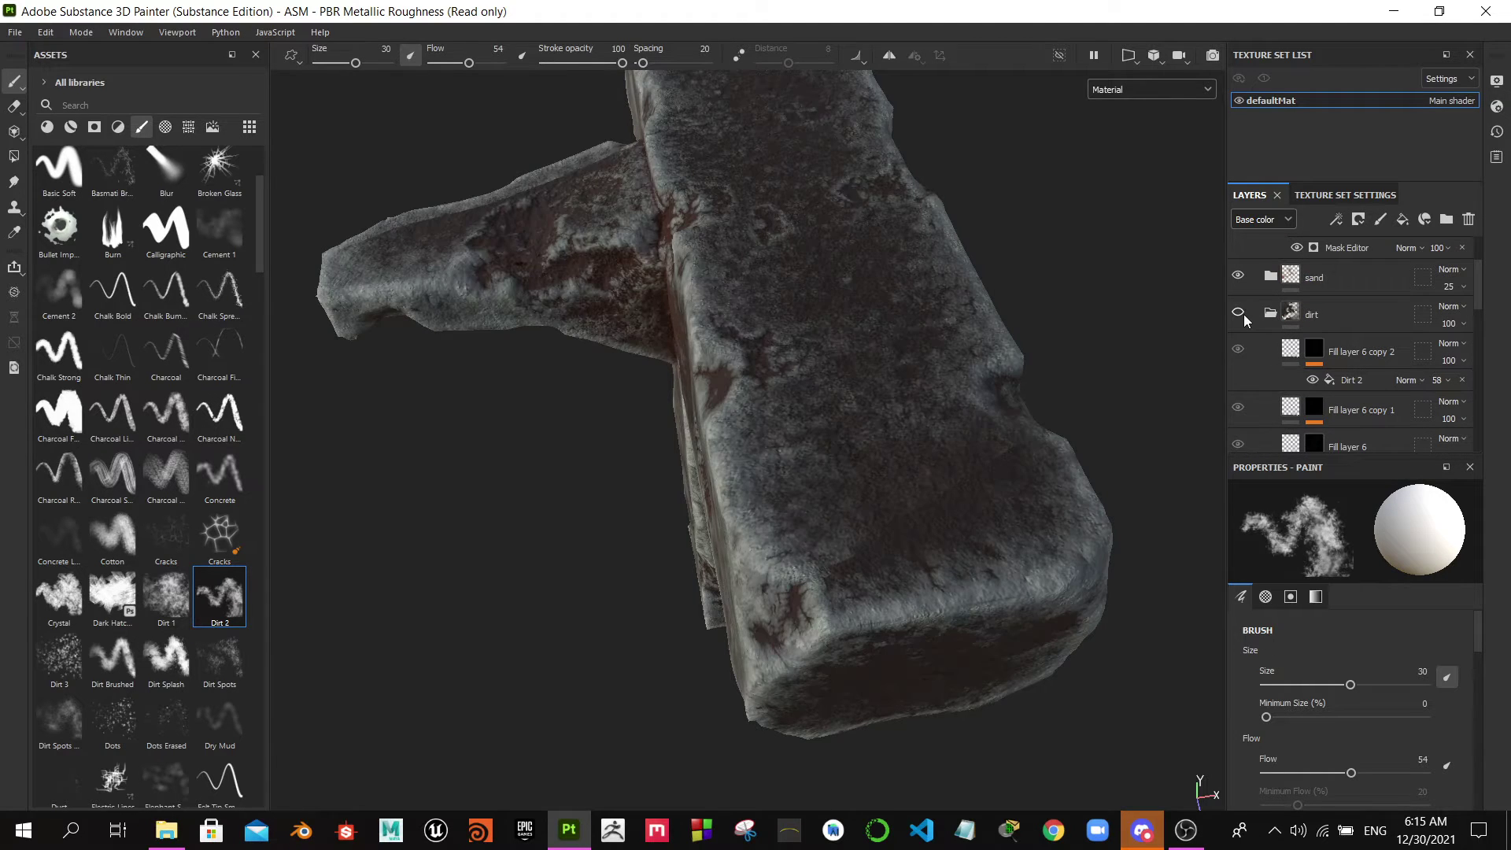
scroll(1267, 347, down, 3)
scroll(1288, 370, down, 3)
scroll(1291, 375, down, 2)
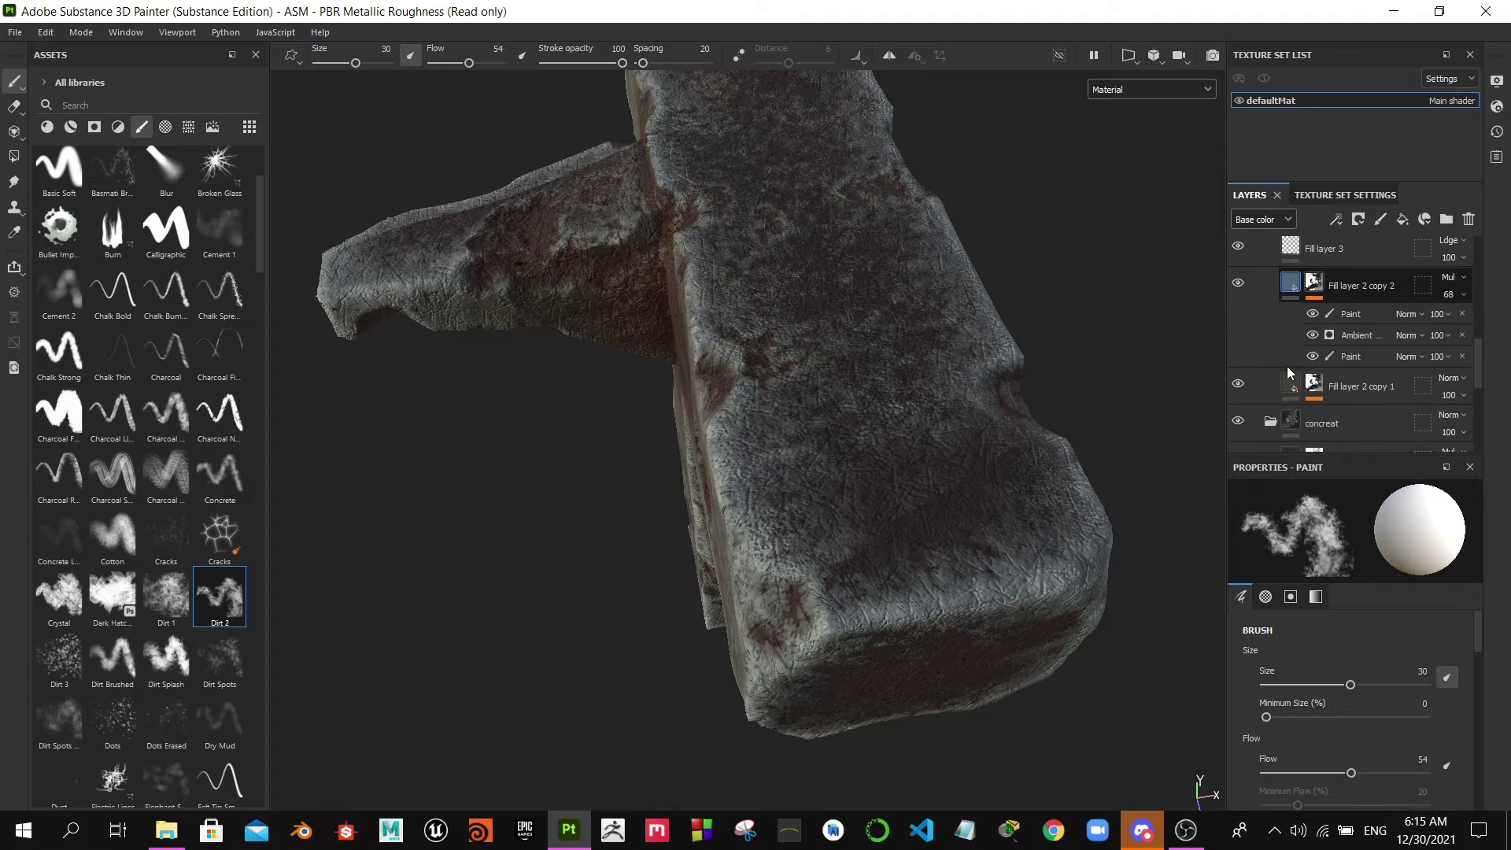
scroll(1276, 362, down, 1)
click(1238, 329)
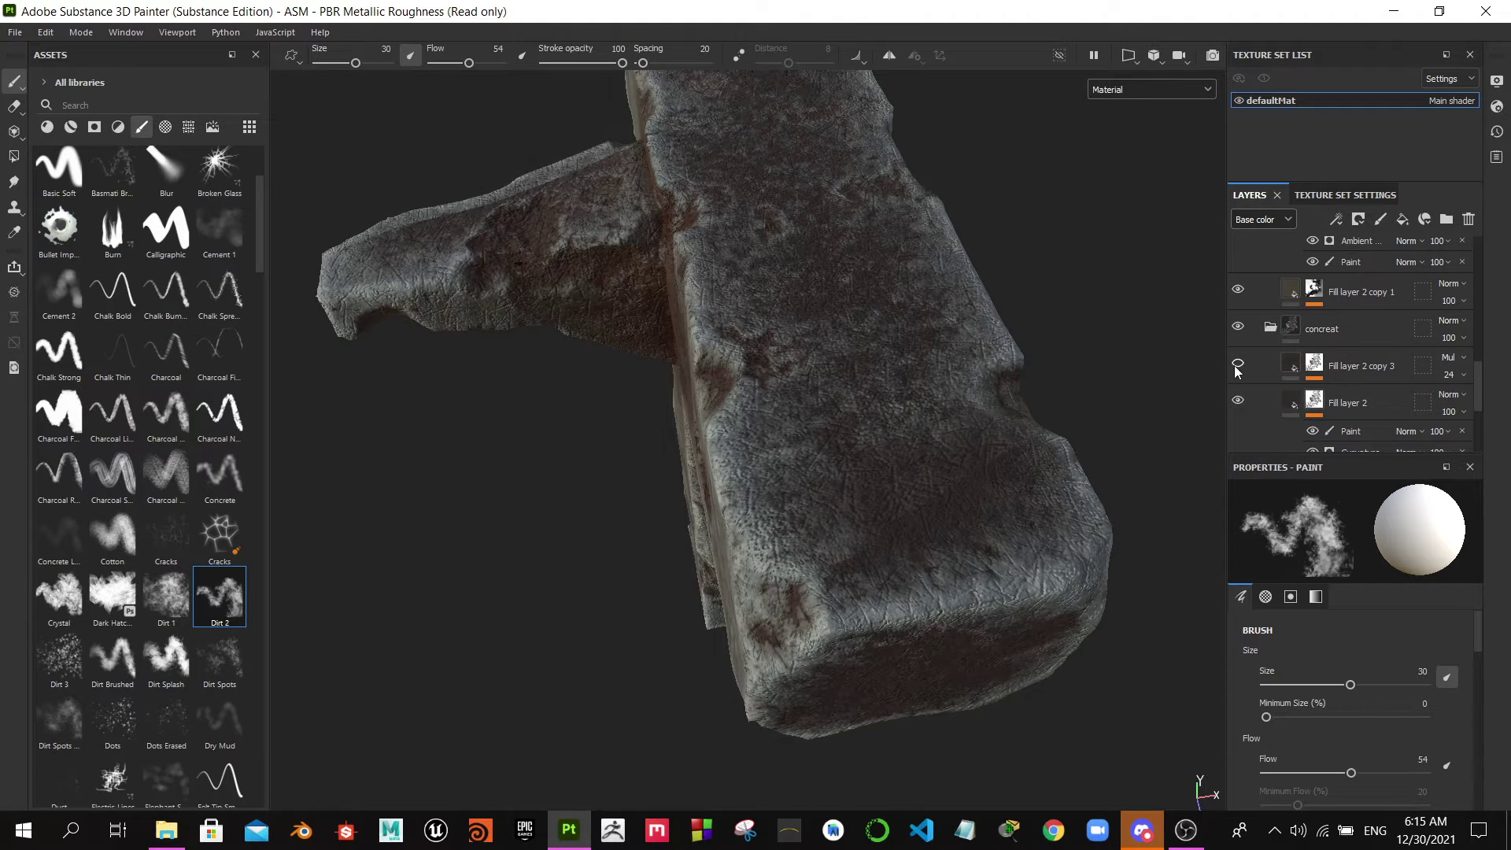
click(1238, 400)
scroll(1299, 388, down, 1)
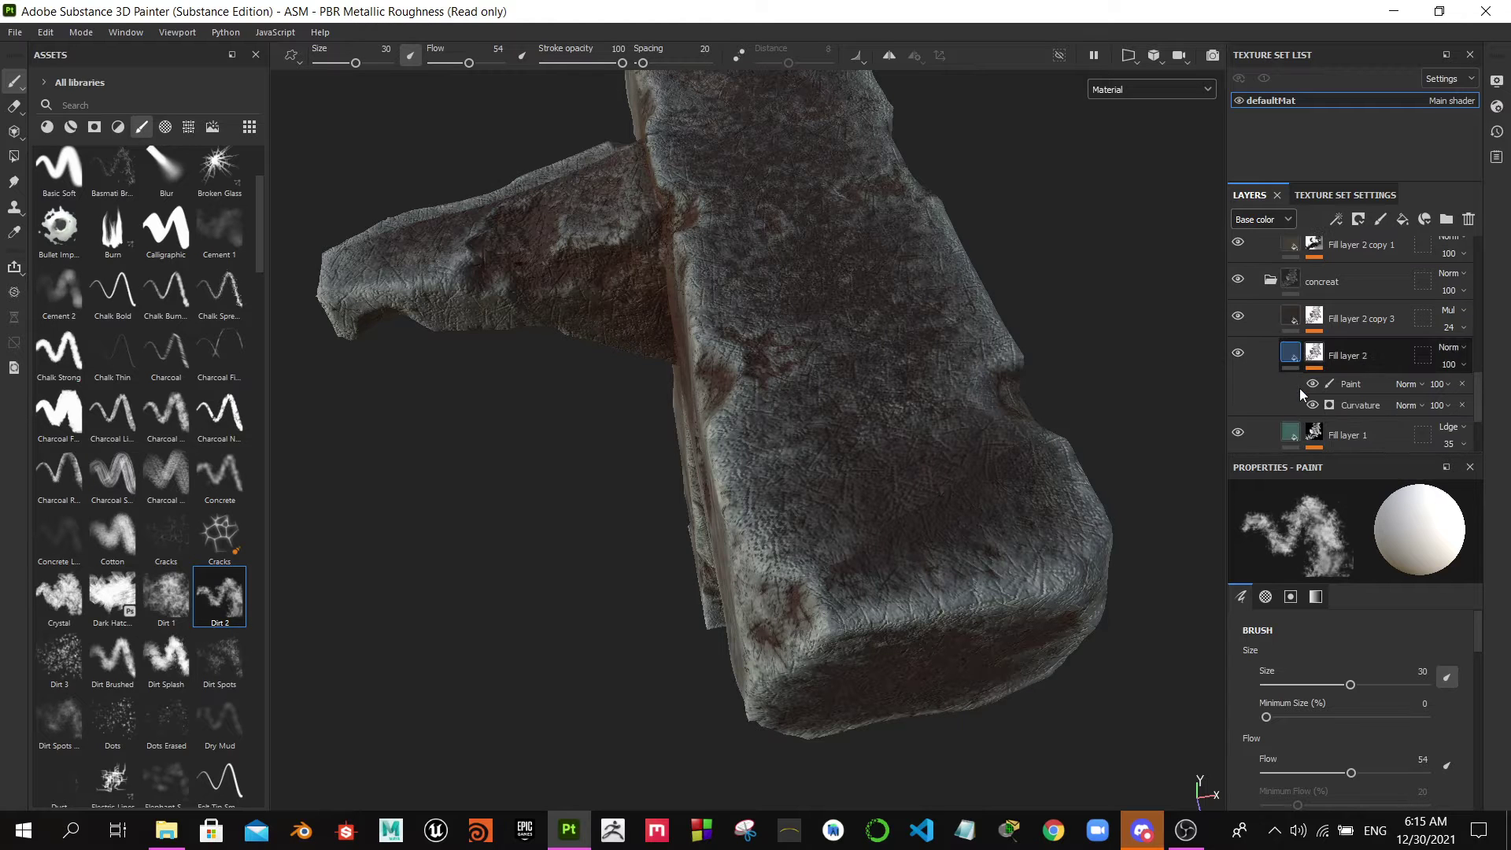
click(1242, 432)
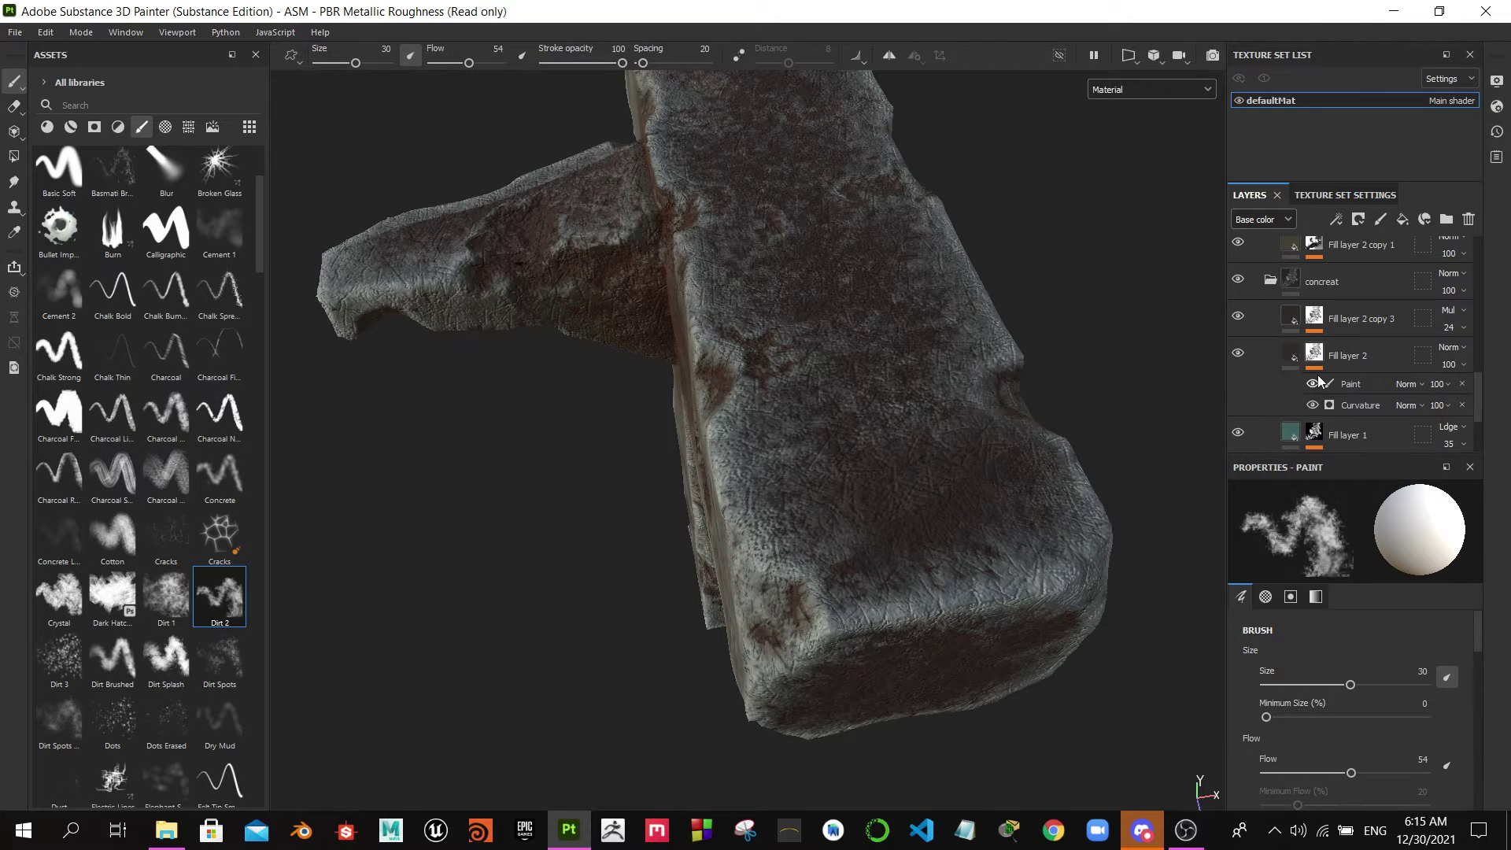
scroll(1247, 309, down, 1)
click(1239, 307)
- Toggle Concrete Dusty, Concrete Simple and Fill layer 2 to check their contributions
scroll(1252, 354, down, 2)
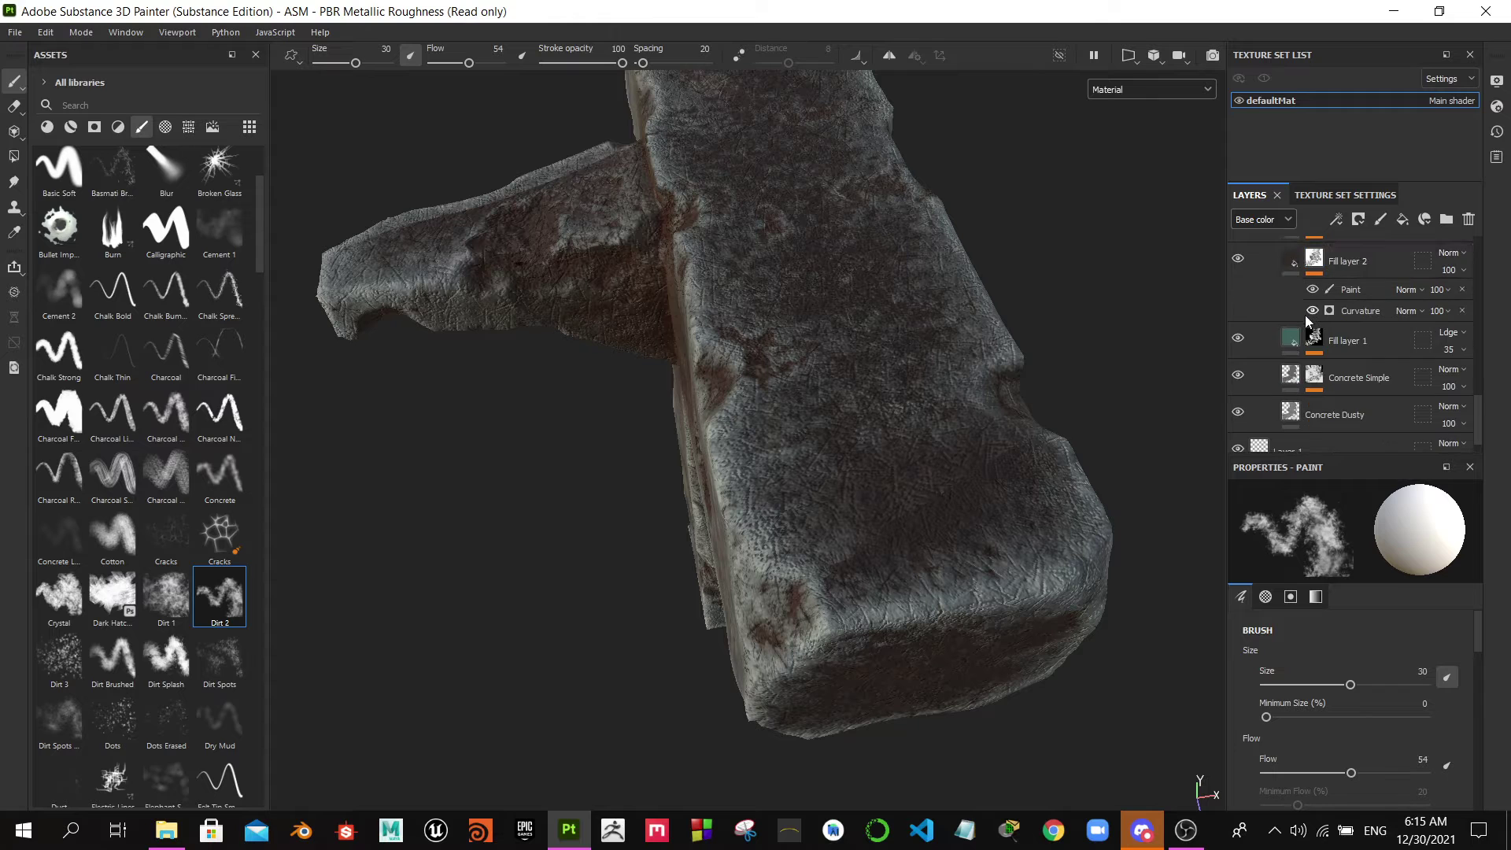
click(1238, 387)
click(1238, 387)
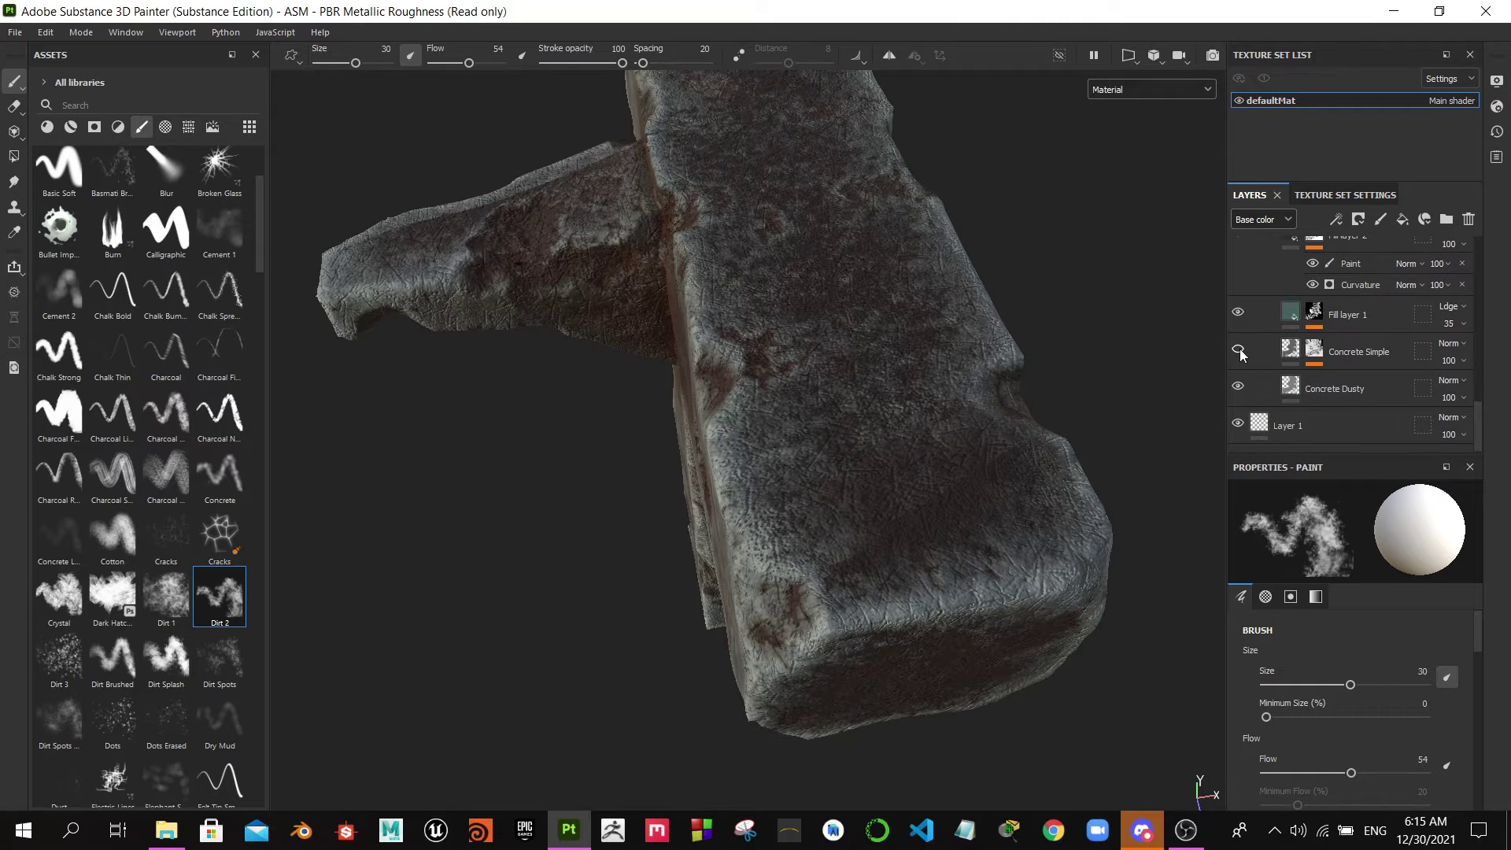
click(1239, 351)
scroll(1241, 356, up, 1)
click(1238, 360)
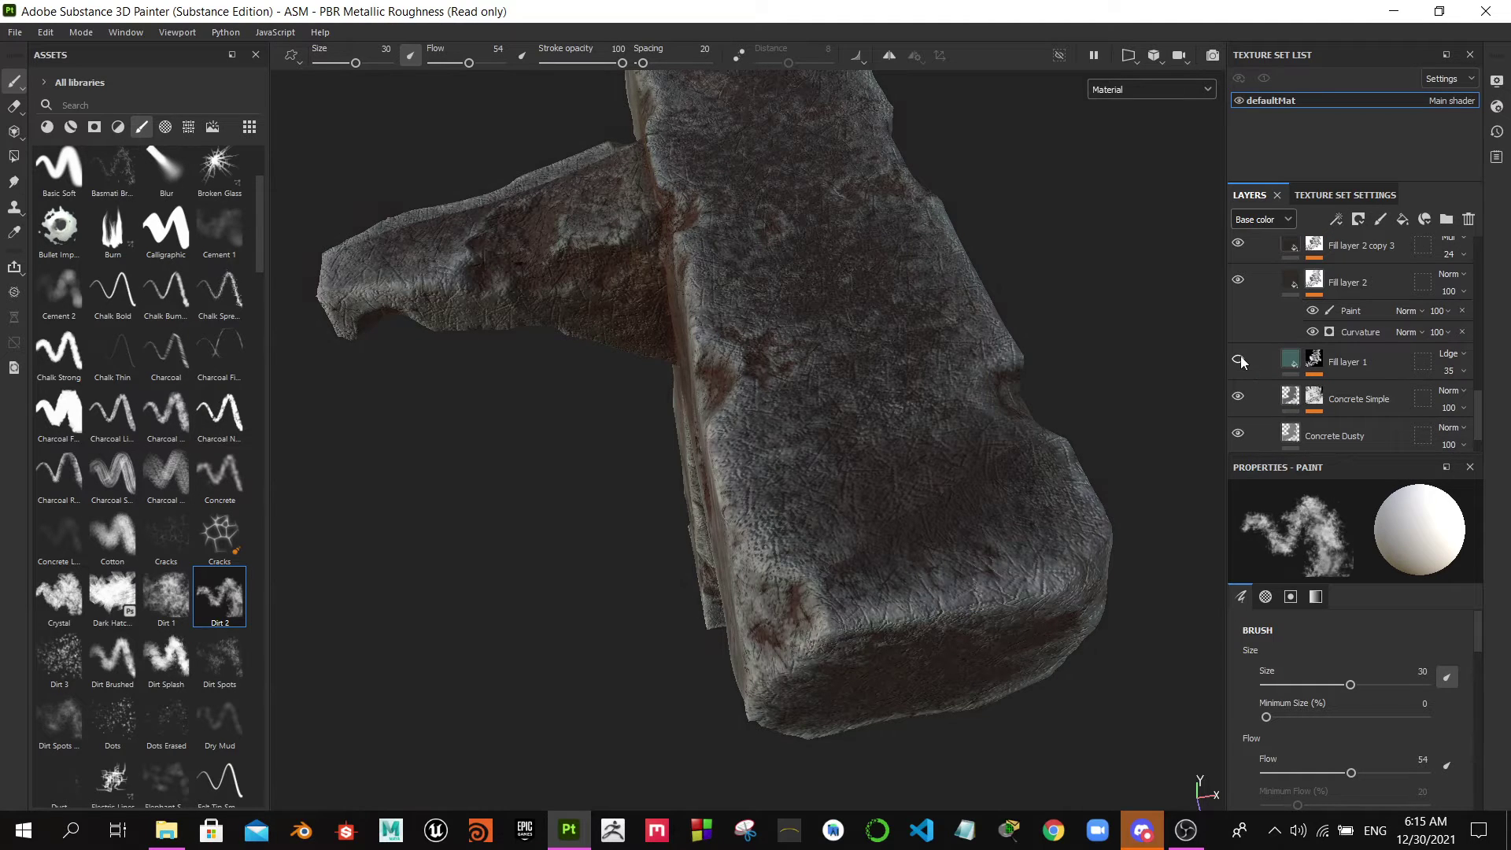
scroll(1268, 355, up, 1)
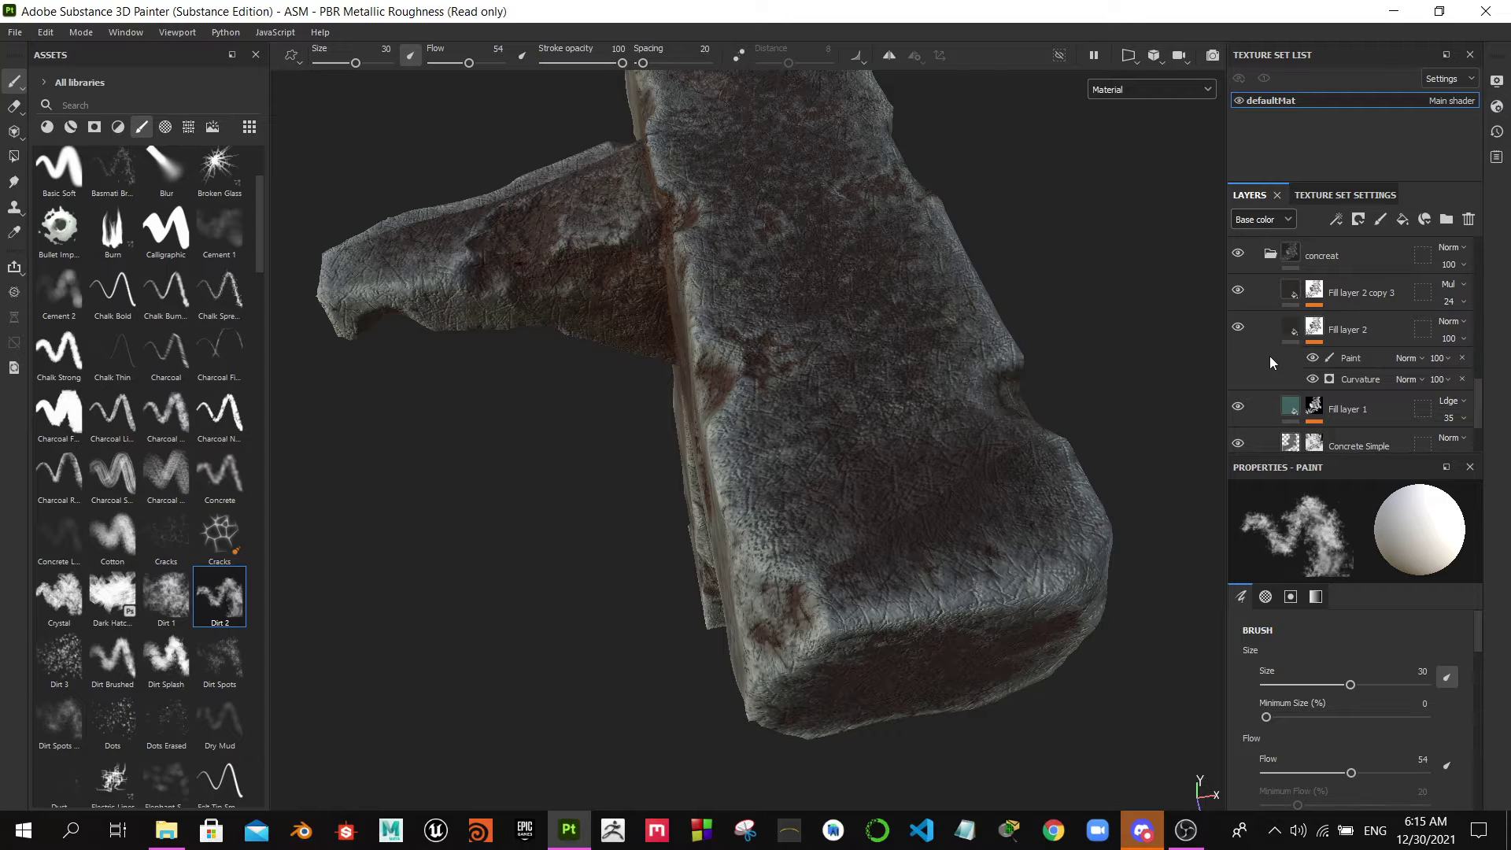
click(1238, 329)
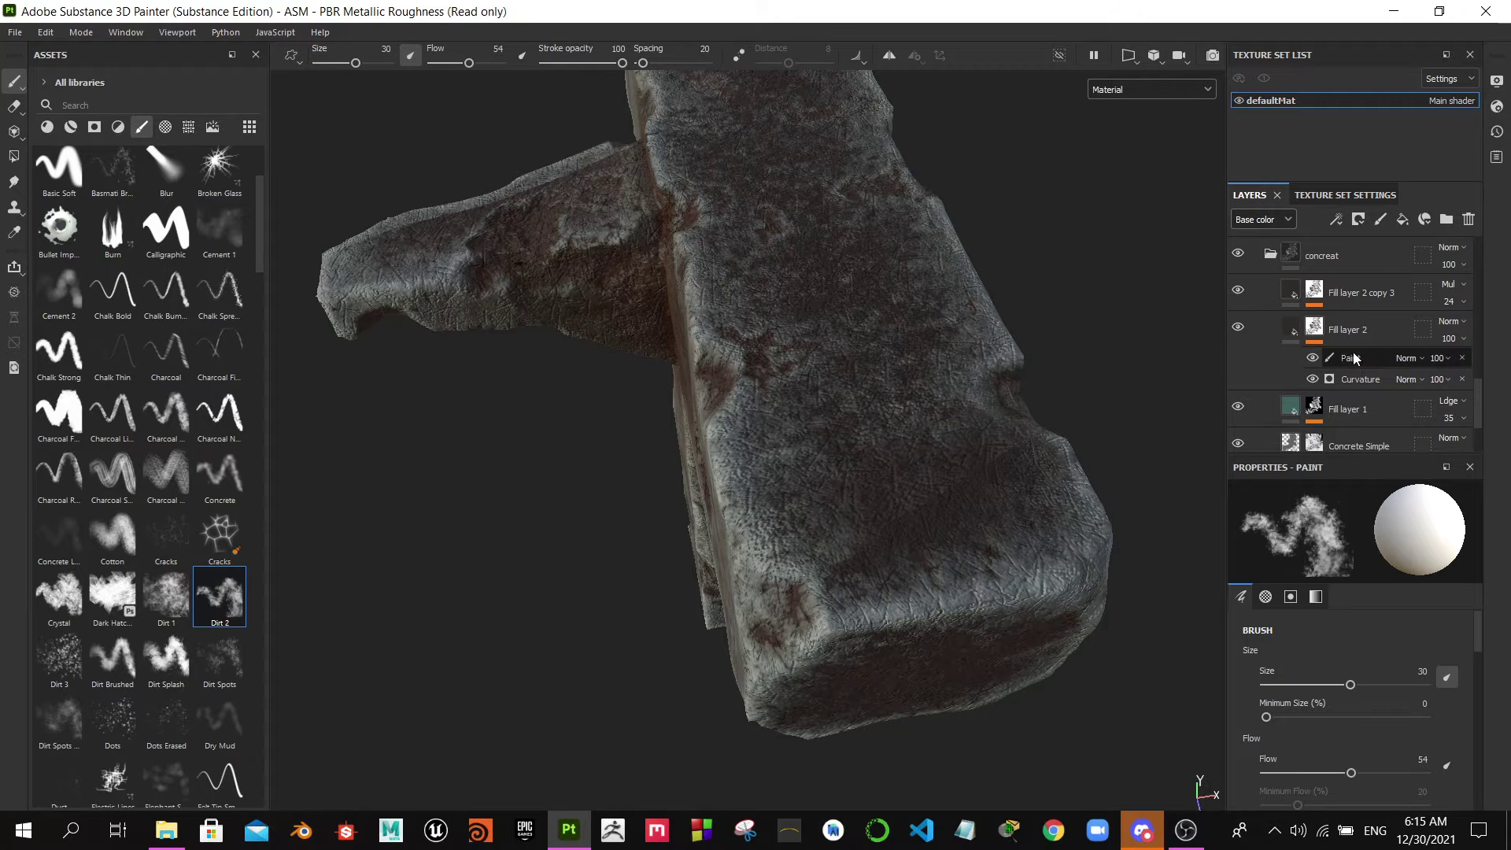
- Paint dark weathering strokes onto the slab's end face in Fill layer 2's paint mask
click(1354, 359)
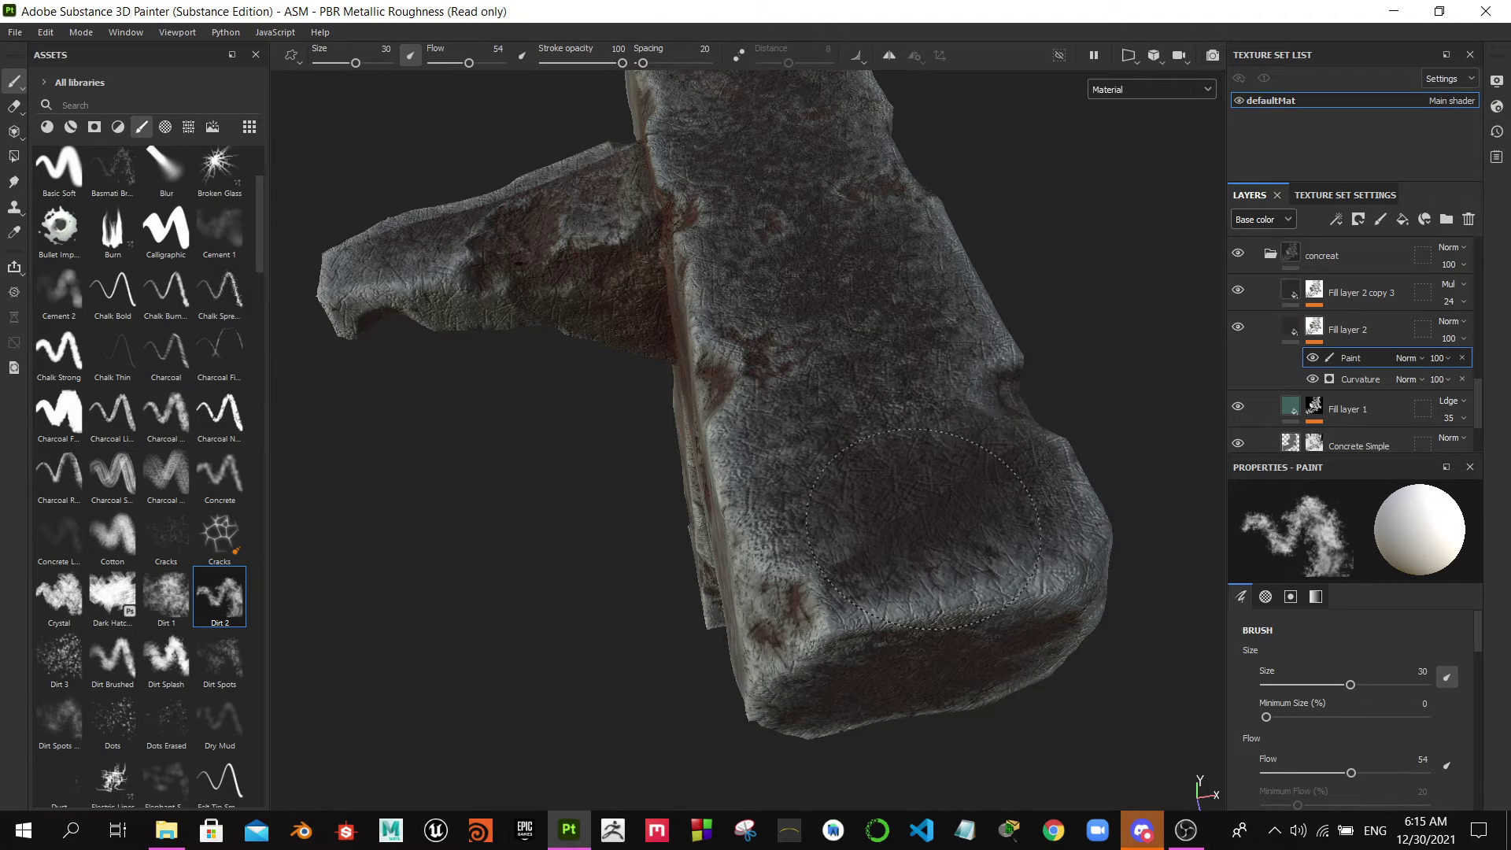
drag(924, 528, 915, 521)
drag(1015, 478, 905, 512)
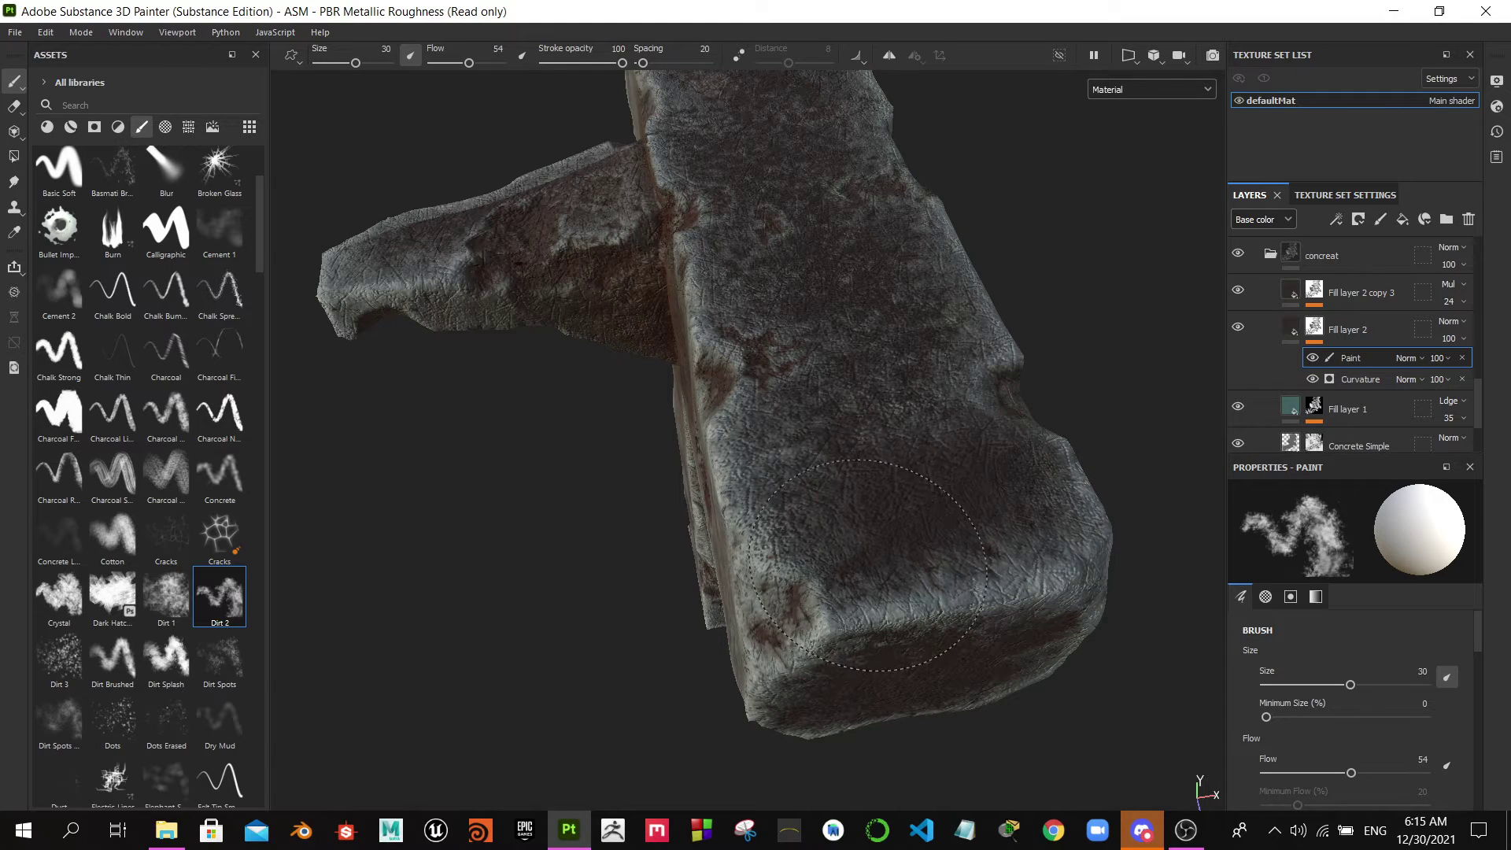
drag(1012, 472, 1016, 463)
- Orbit and zoom around the block to review the weathering and carved runes
mouse_move(1097, 354)
alt+mouse_down()
mouse_move(1116, 327)
mouse_move(1106, 297)
mouse_move(1218, 276)
mouse_move(1194, 169)
mouse_move(999, 144)
mouse_move(1126, 371)
mouse_move(958, 331)
mouse_move(769, 364)
mouse_move(1253, 478)
mouse_move(965, 432)
mouse_move(1046, 365)
mouse_move(1022, 283)
mouse_move(1079, 134)
alt+mouse_up()
mouse_move(1134, 428)
alt+mouse_down()
mouse_move(1026, 509)
mouse_move(1069, 464)
alt+mouse_up()
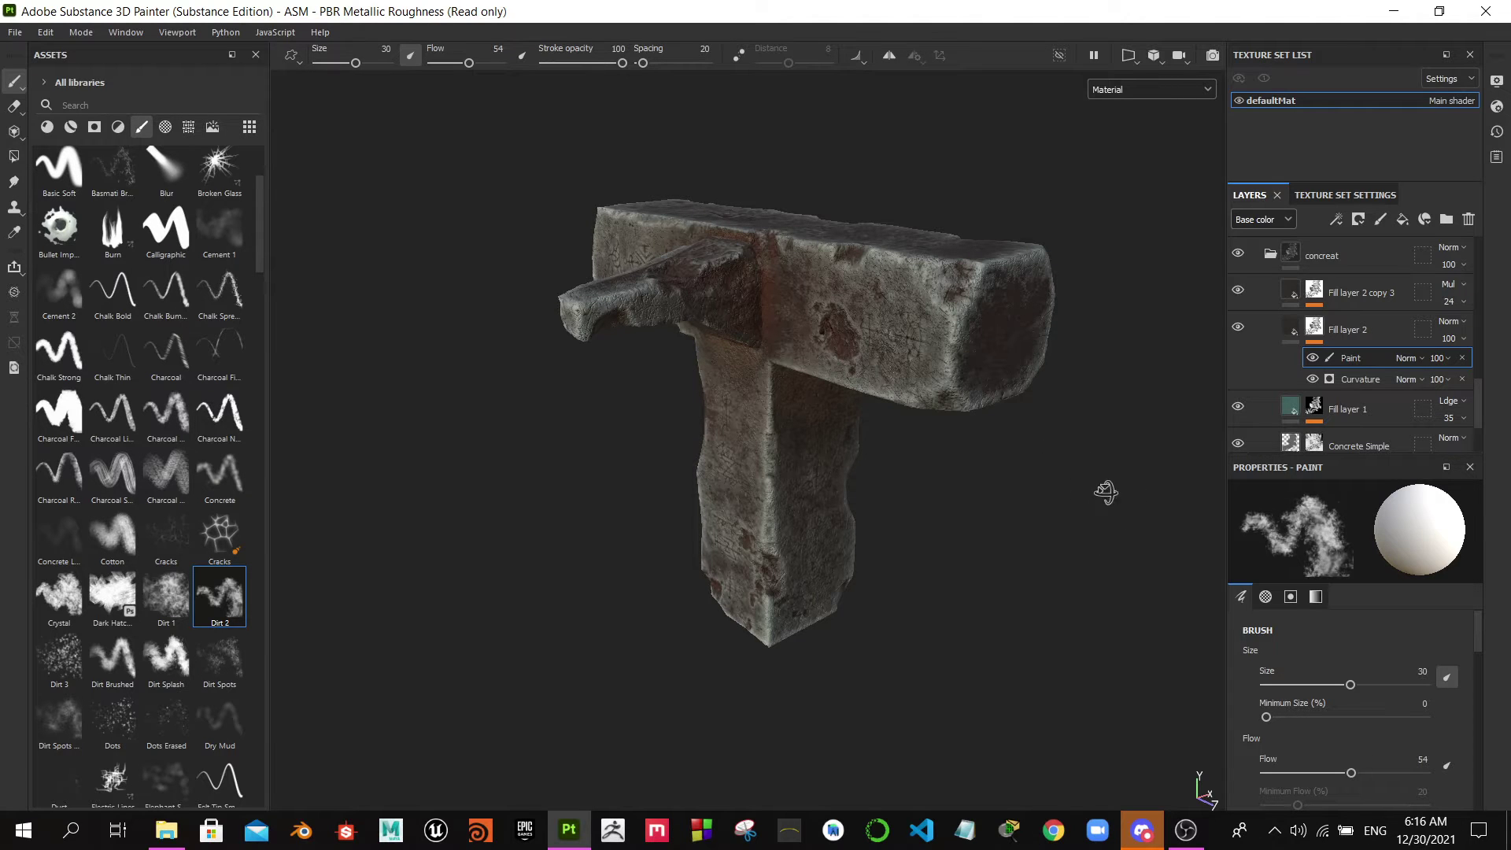
mouse_move(1103, 496)
alt+mouse_down()
mouse_move(1100, 509)
mouse_move(1137, 449)
mouse_move(1064, 516)
mouse_move(1133, 506)
mouse_move(1090, 526)
mouse_move(1234, 447)
mouse_move(1107, 522)
mouse_move(1073, 483)
mouse_move(1261, 486)
alt+mouse_up()
mouse_move(1262, 486)
alt+right_down()
mouse_move(1394, 481)
mouse_move(1181, 496)
alt+right_up()
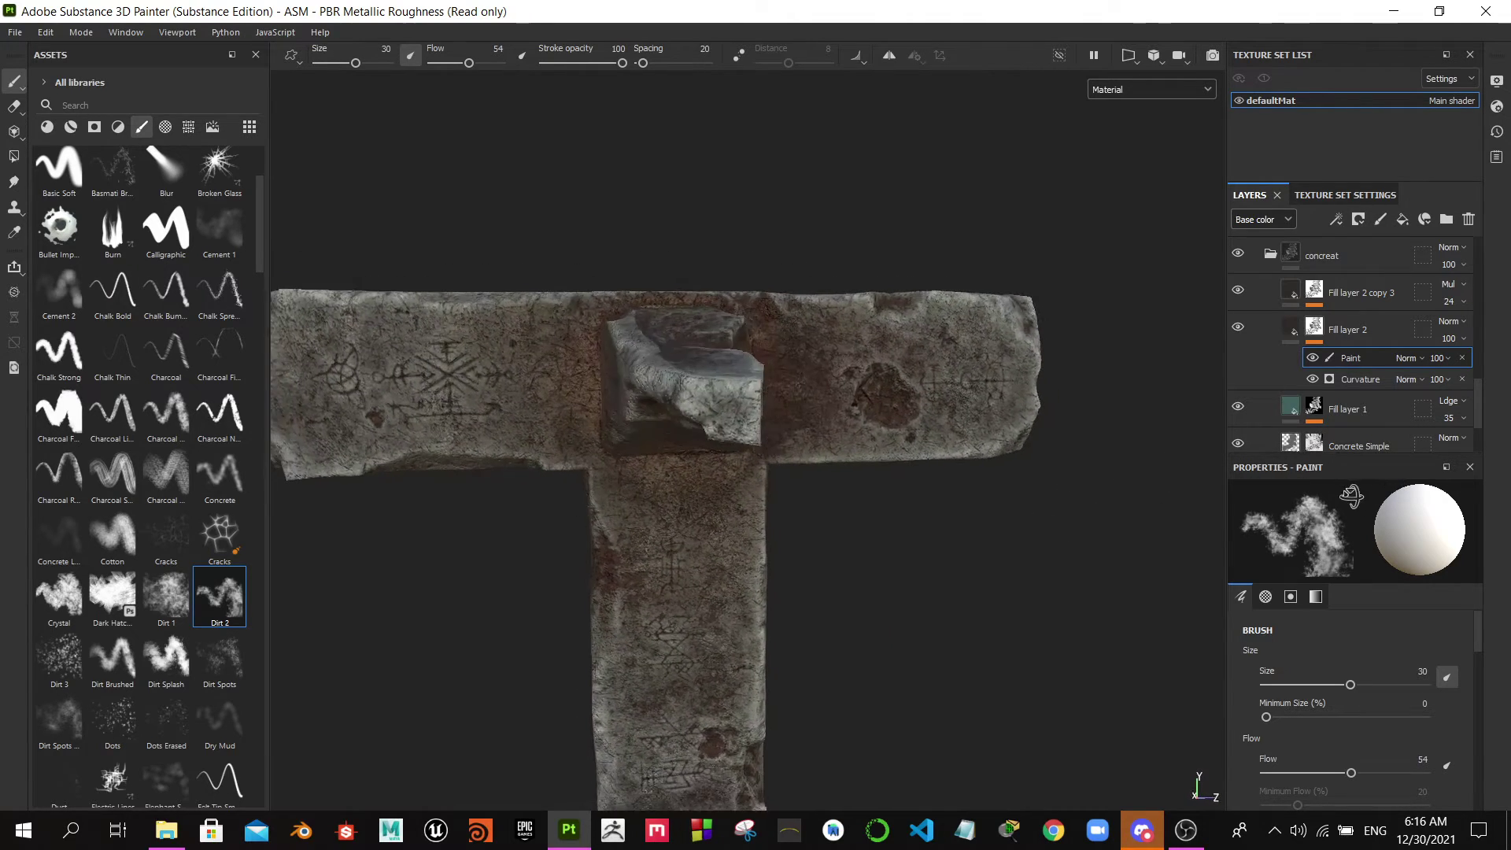
alt+drag(1180, 496, 1074, 533)
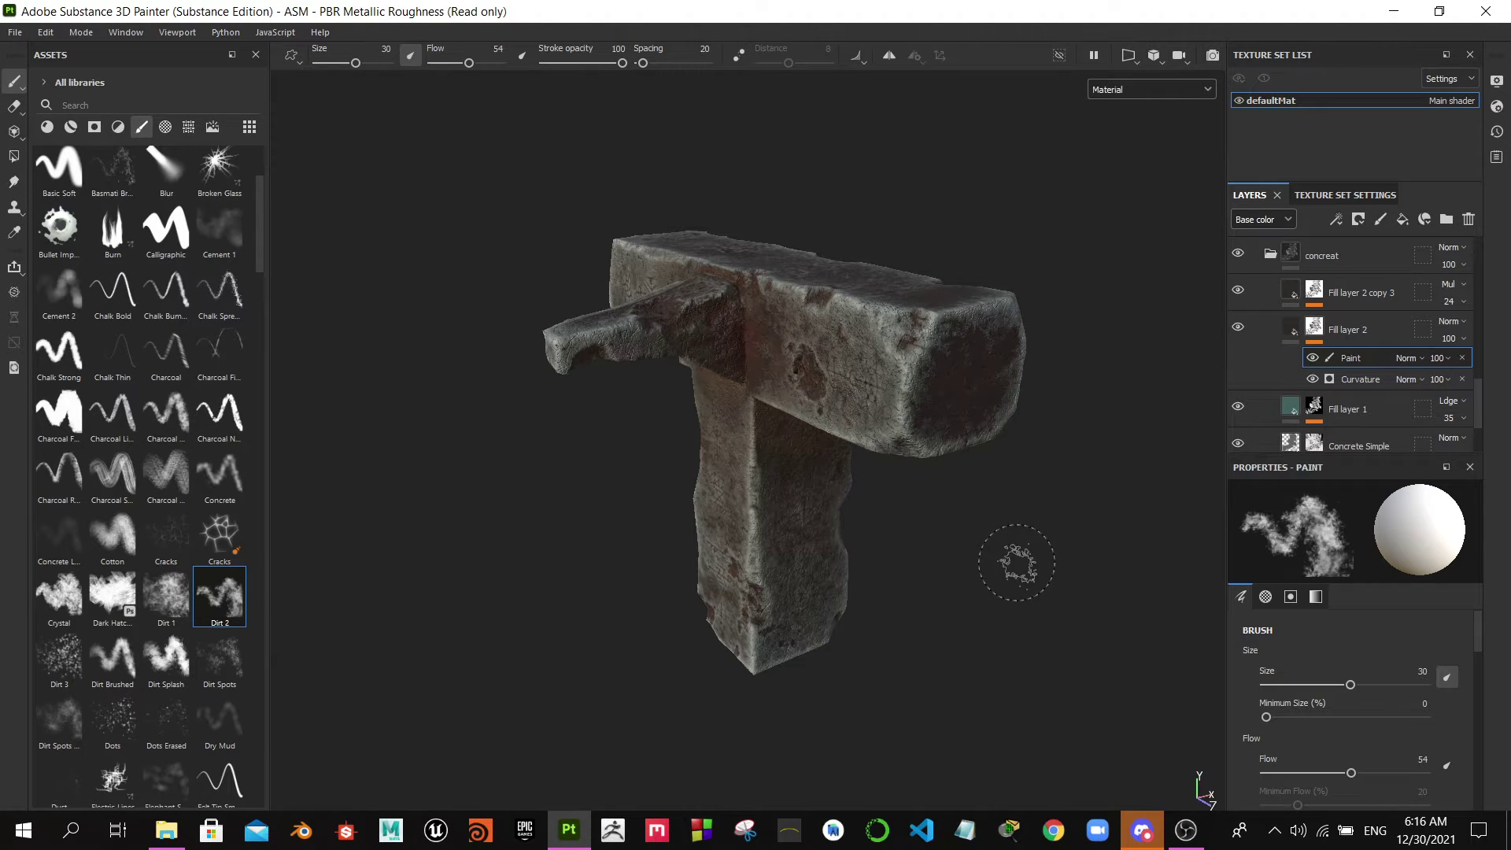
mouse_move(1078, 553)
alt+mouse_down()
mouse_move(1073, 533)
mouse_move(1118, 522)
alt+mouse_up()
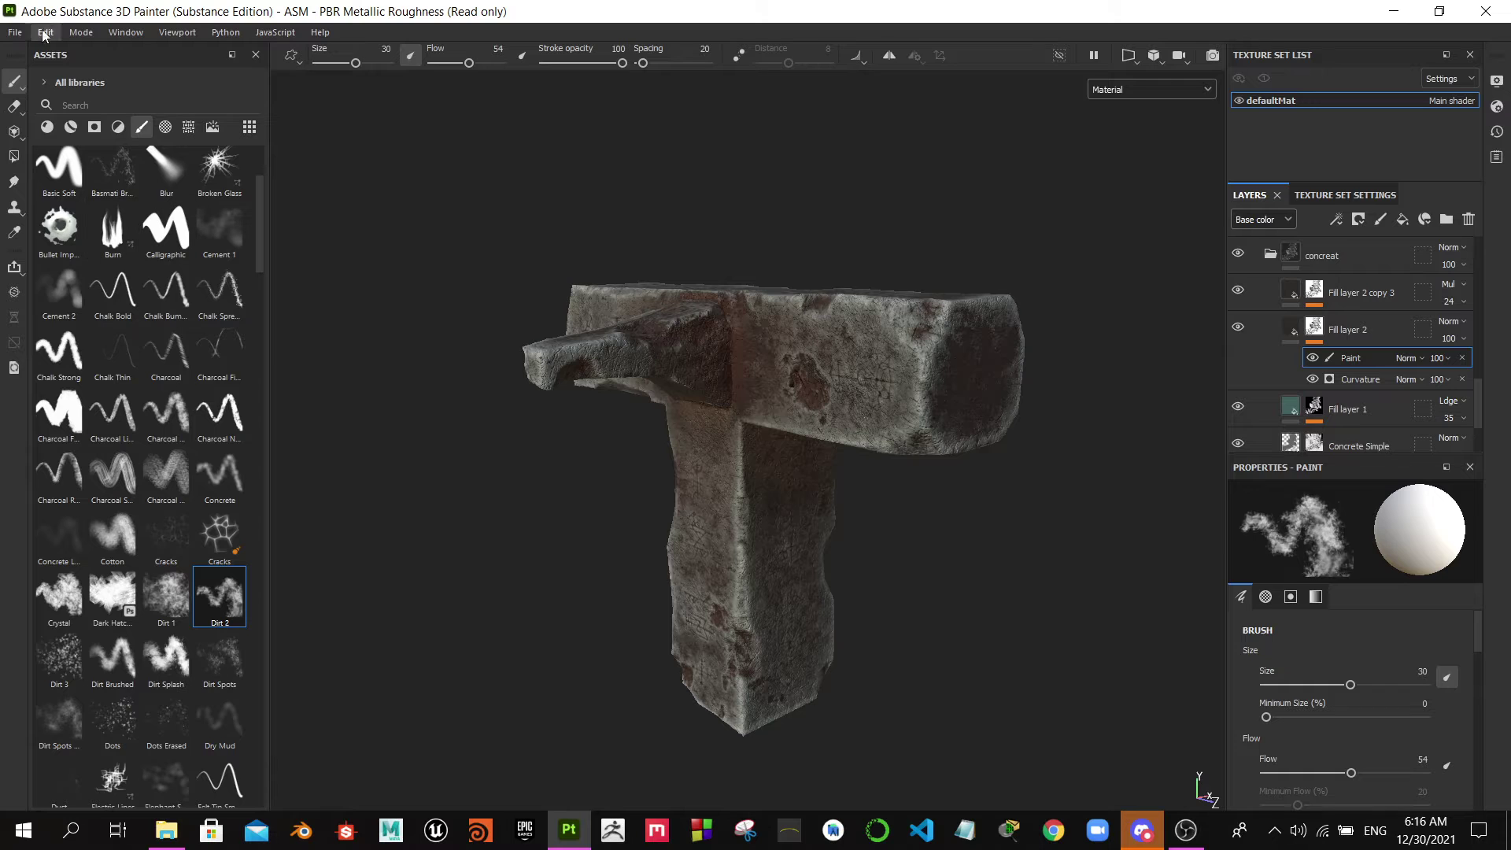
- Point the Export Textures output directory to a new '2 texture' folder under E:\3dmax\bloce out
click(15, 33)
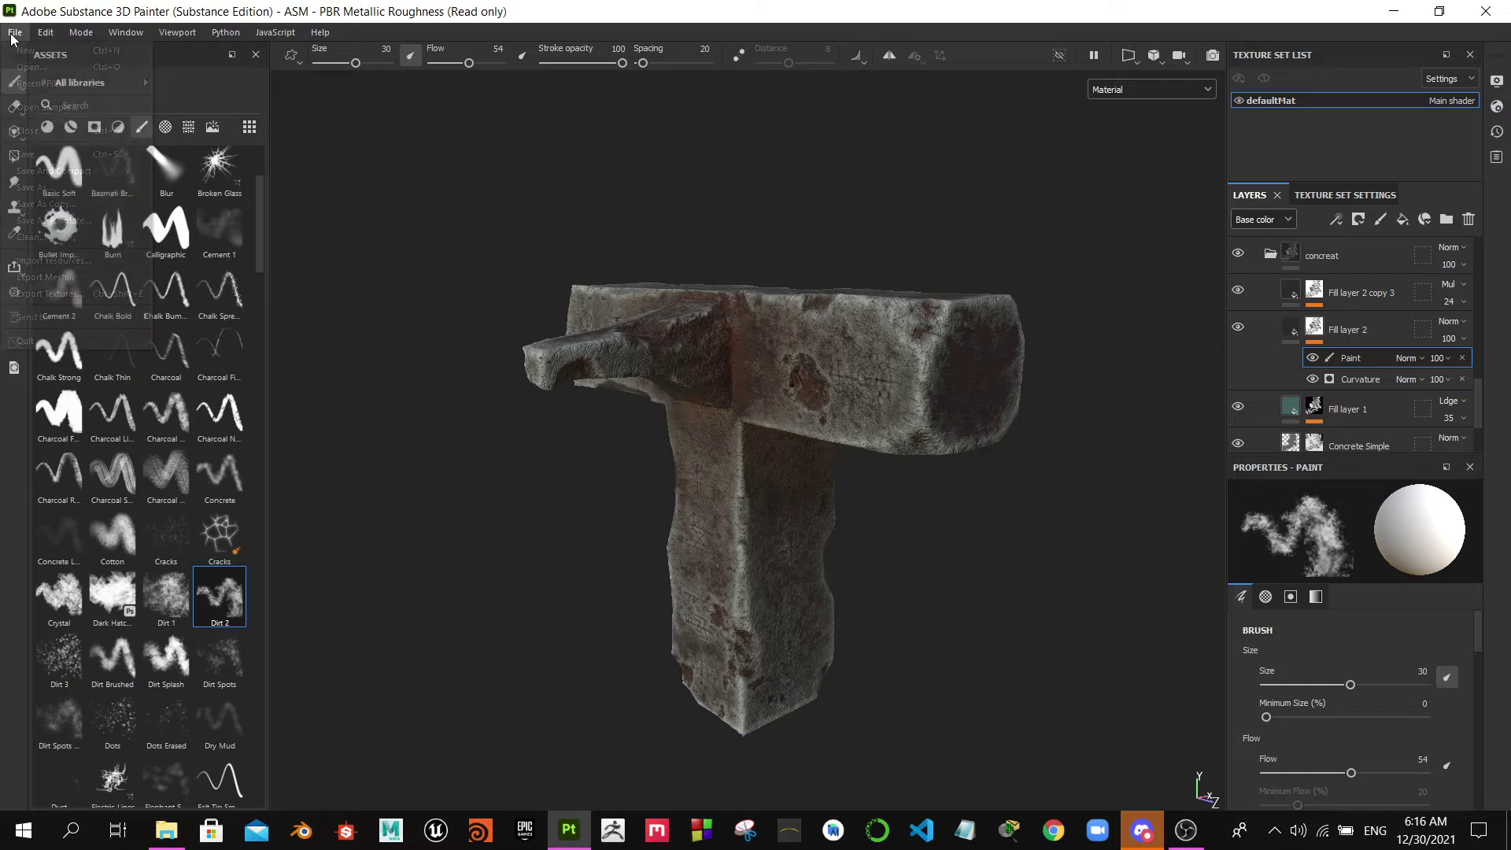
click(47, 293)
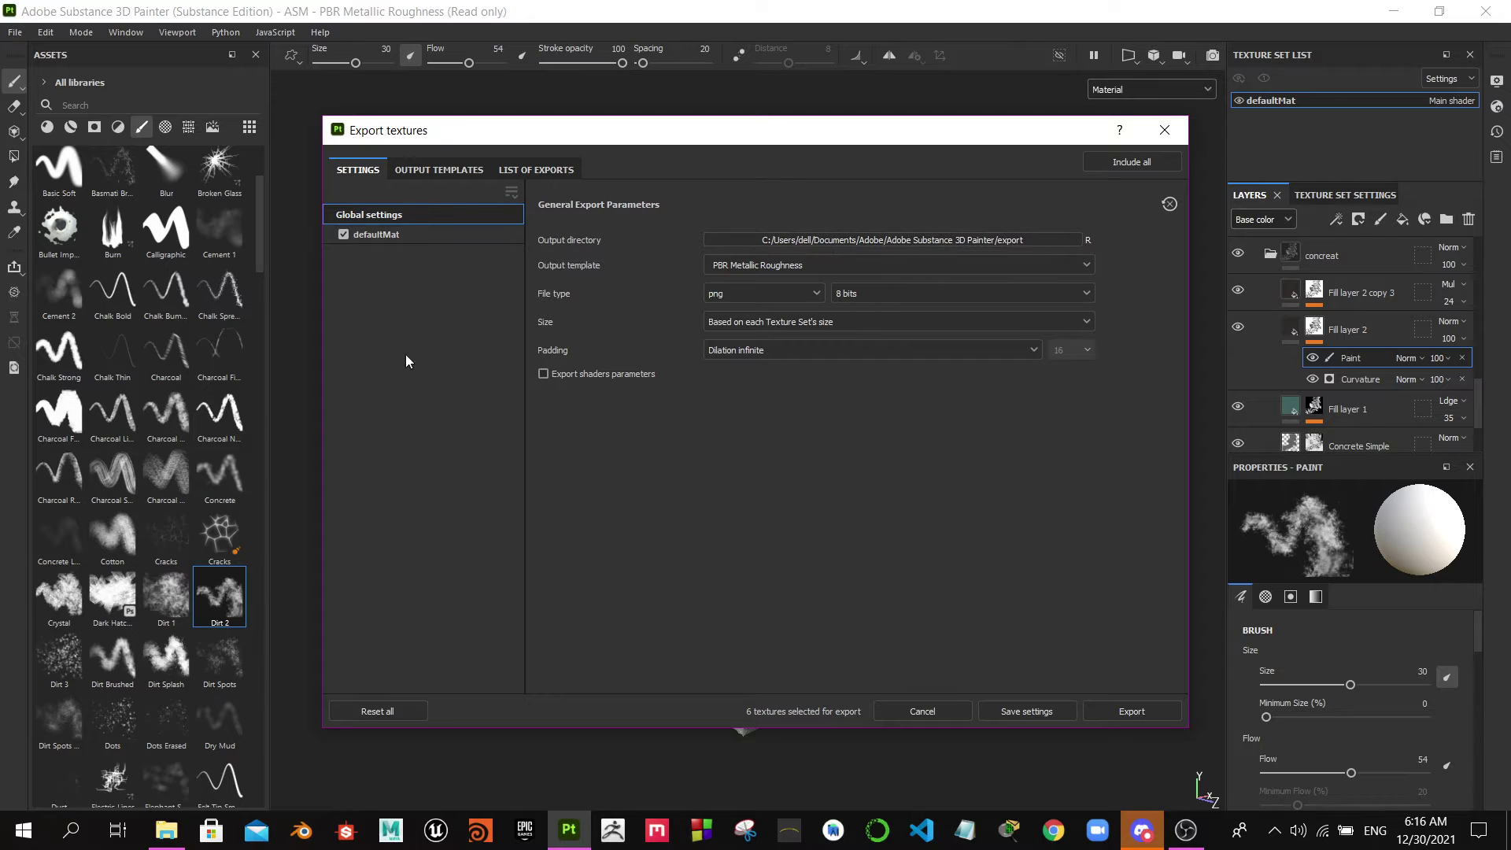
click(864, 240)
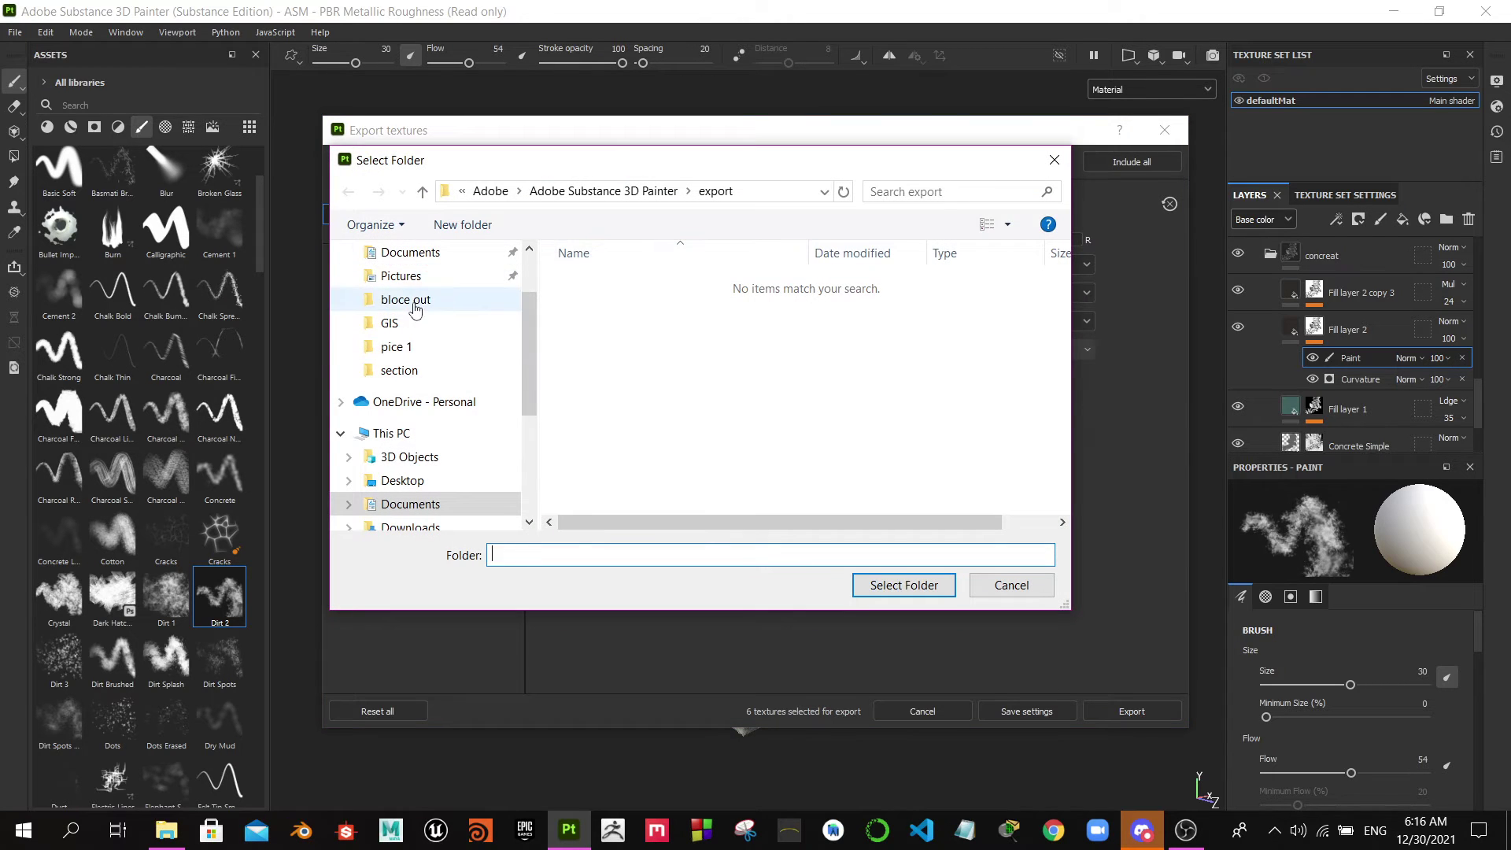
click(406, 299)
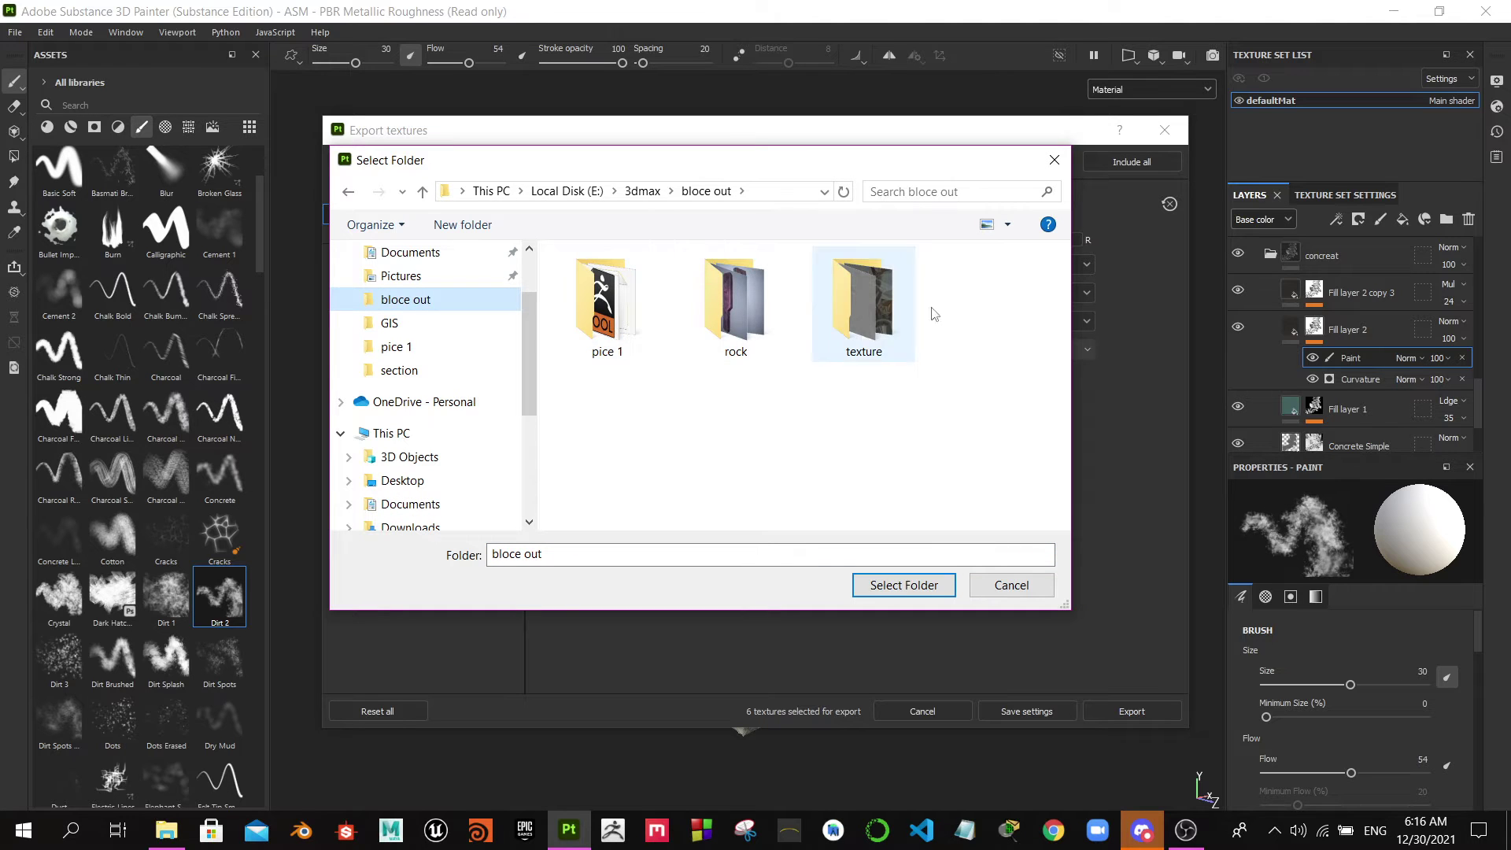
click(462, 226)
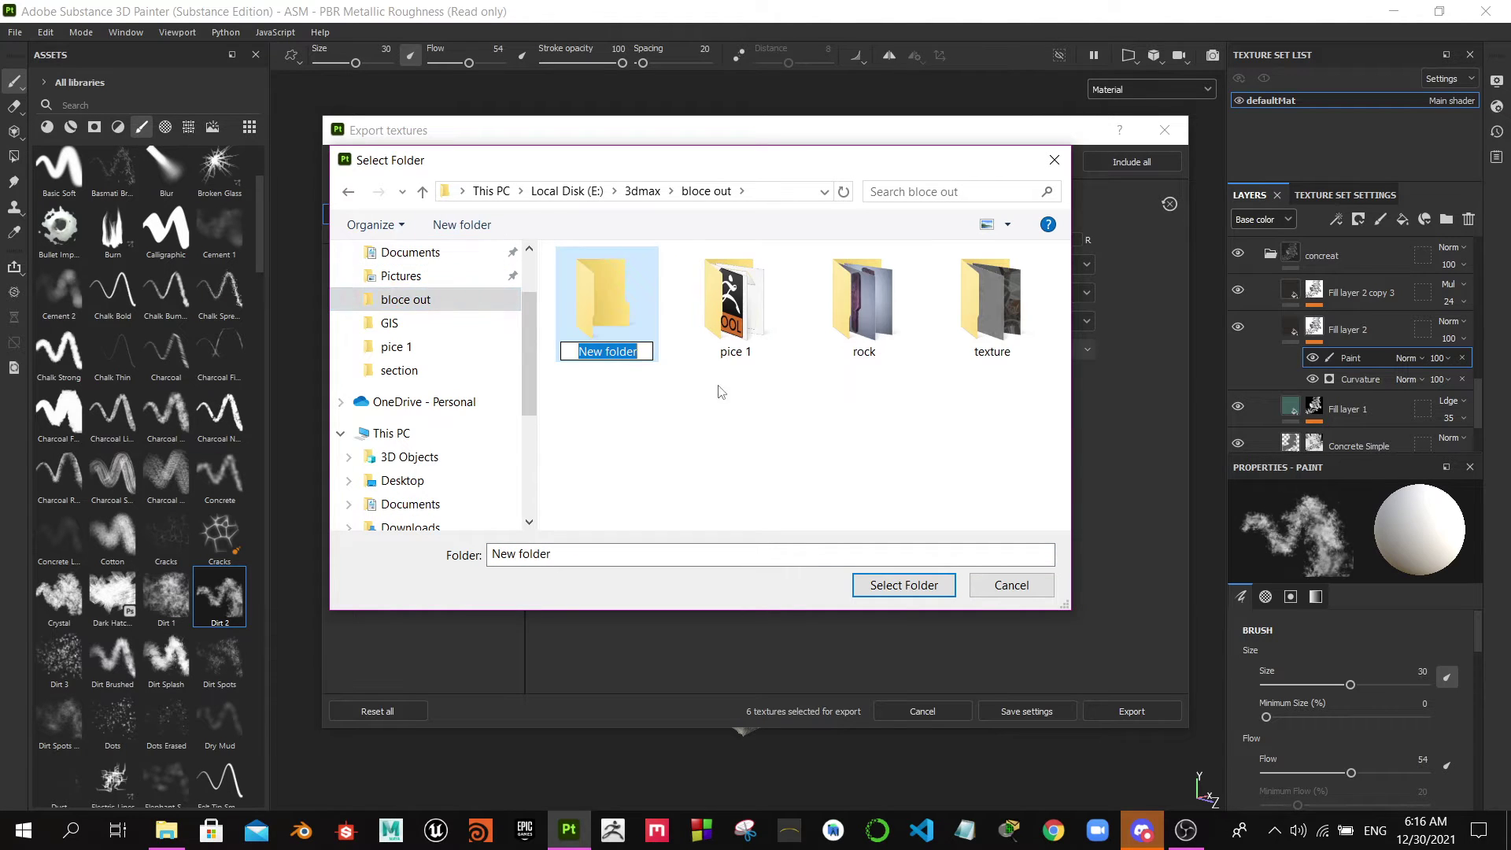
text(p)
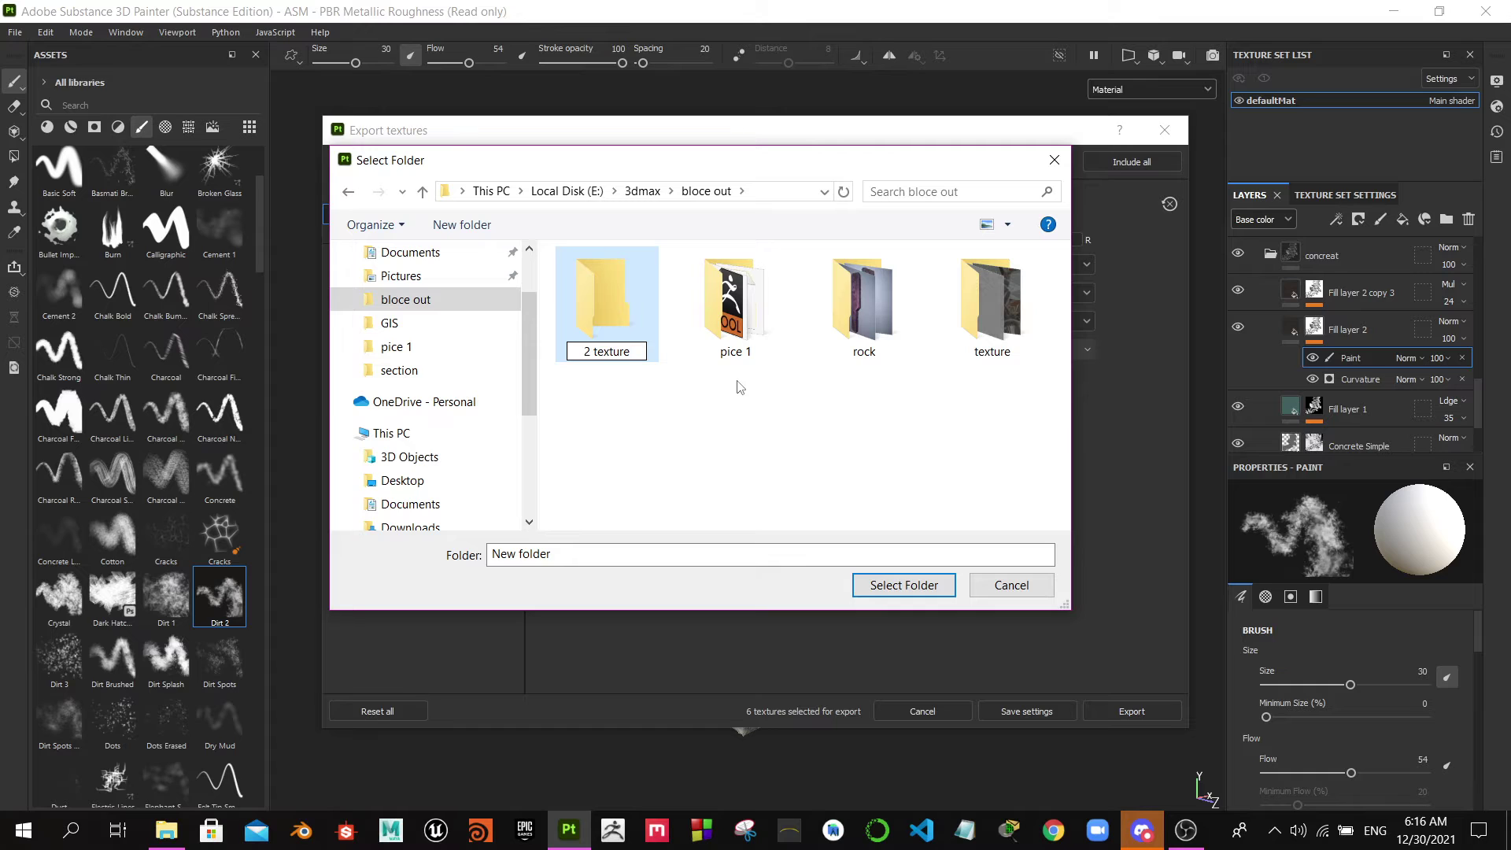
key(Return)
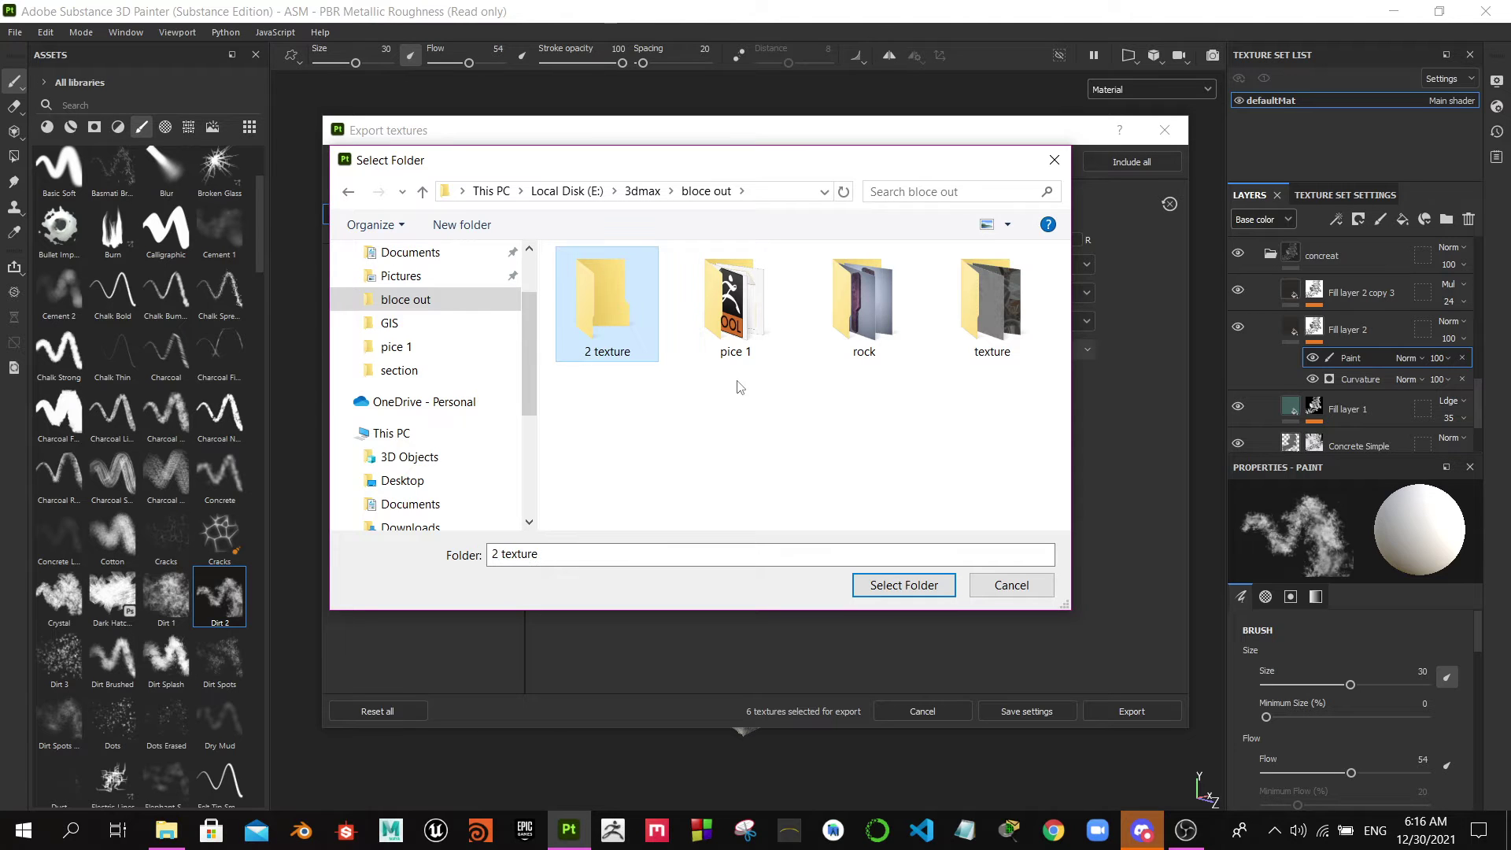
key(Return)
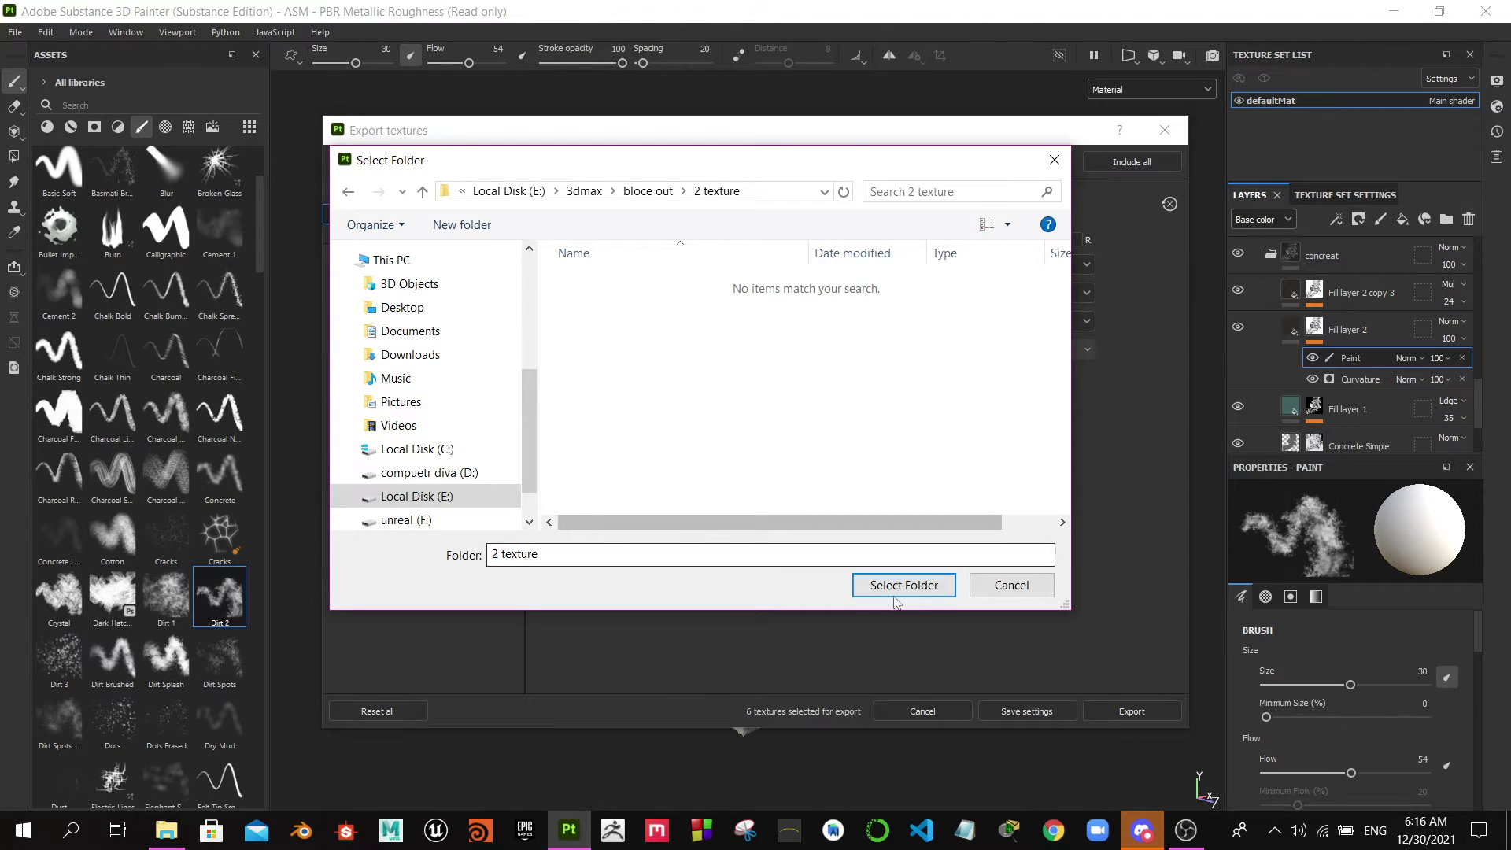
click(893, 587)
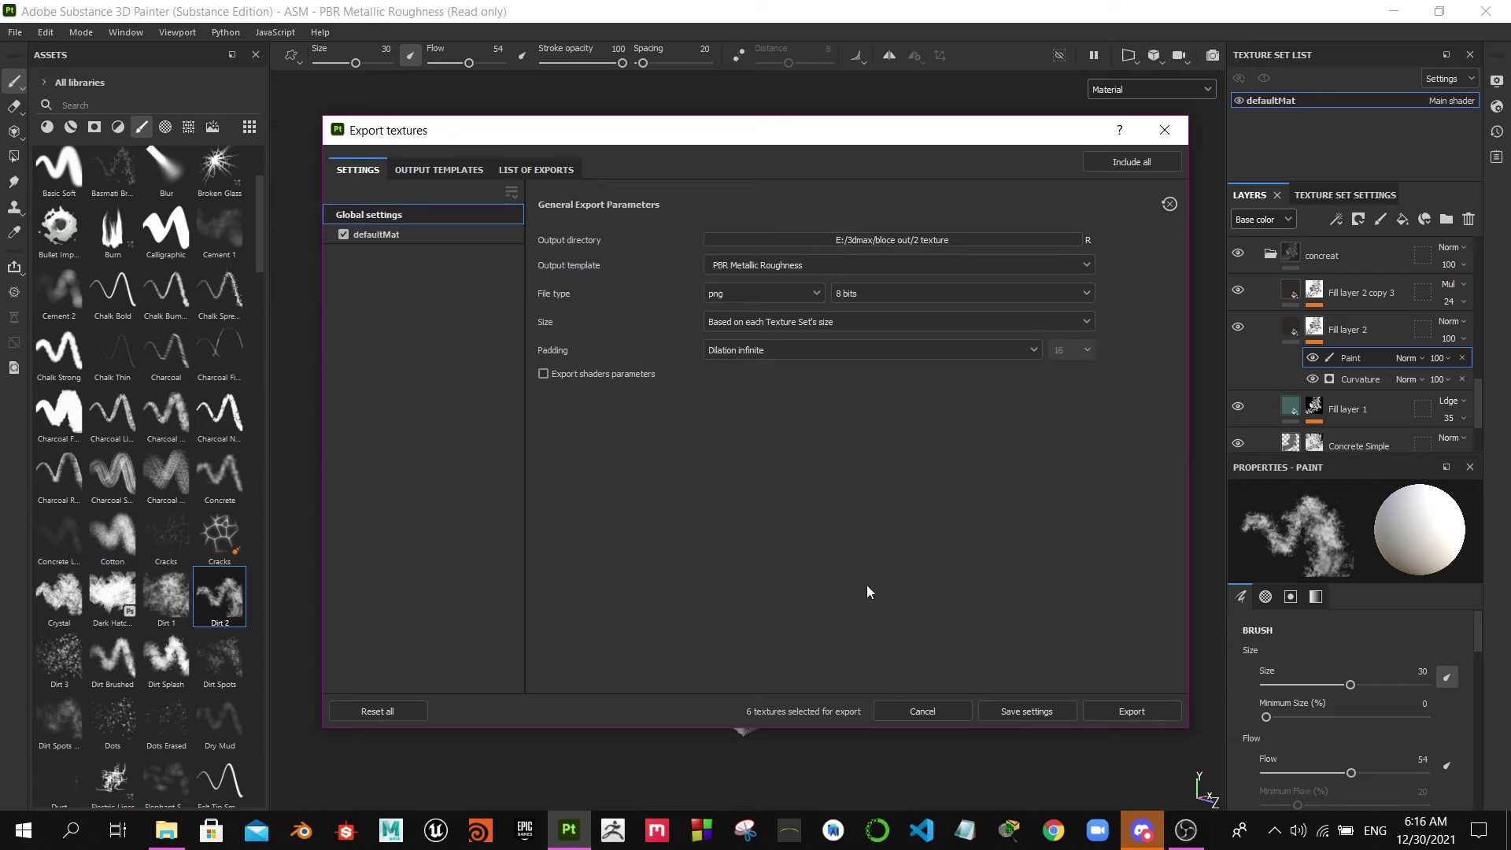
click(1131, 711)
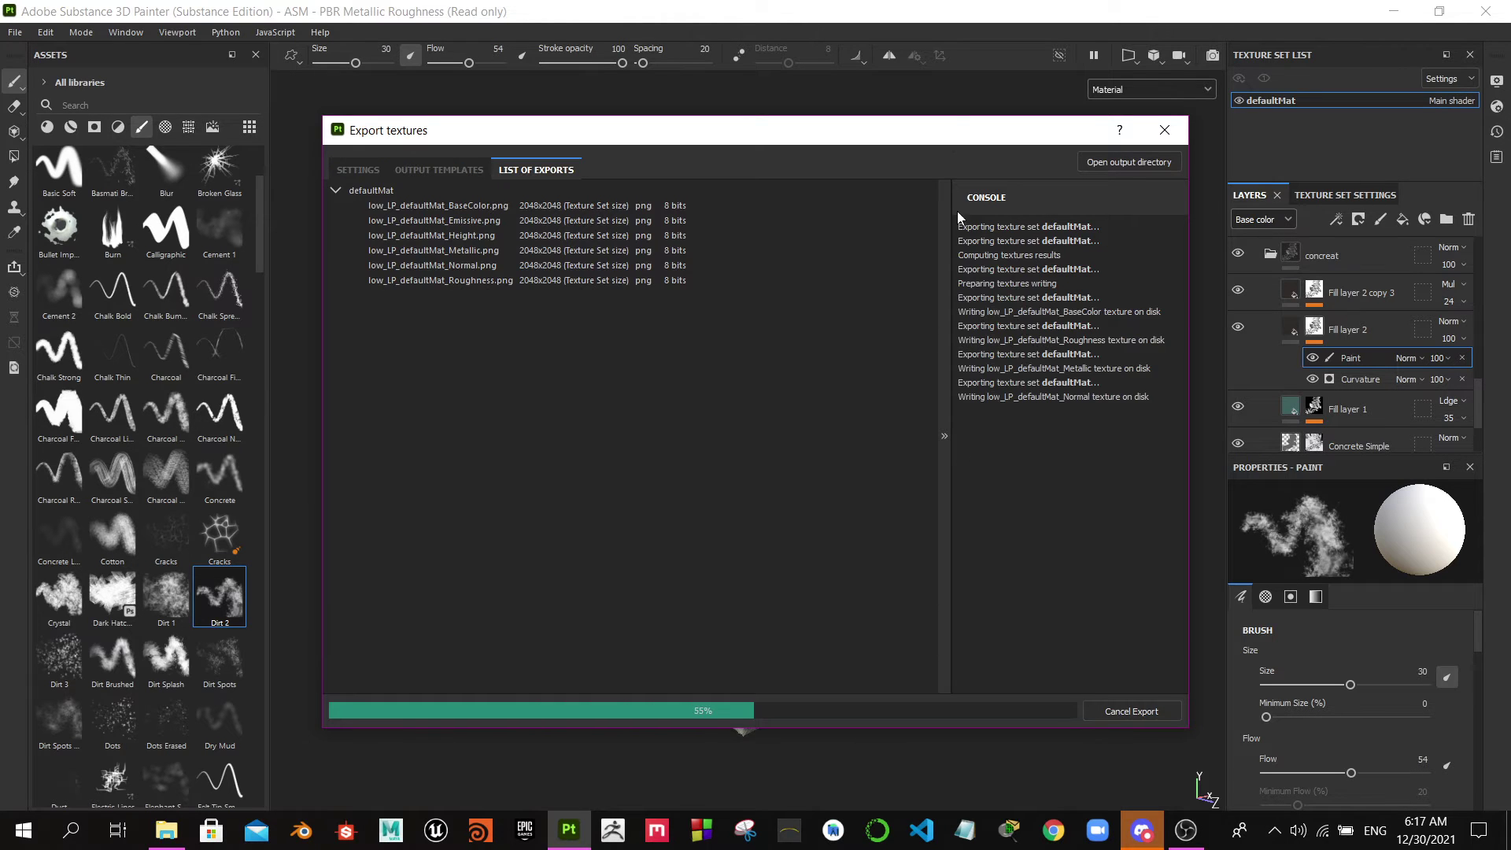
click(1165, 130)
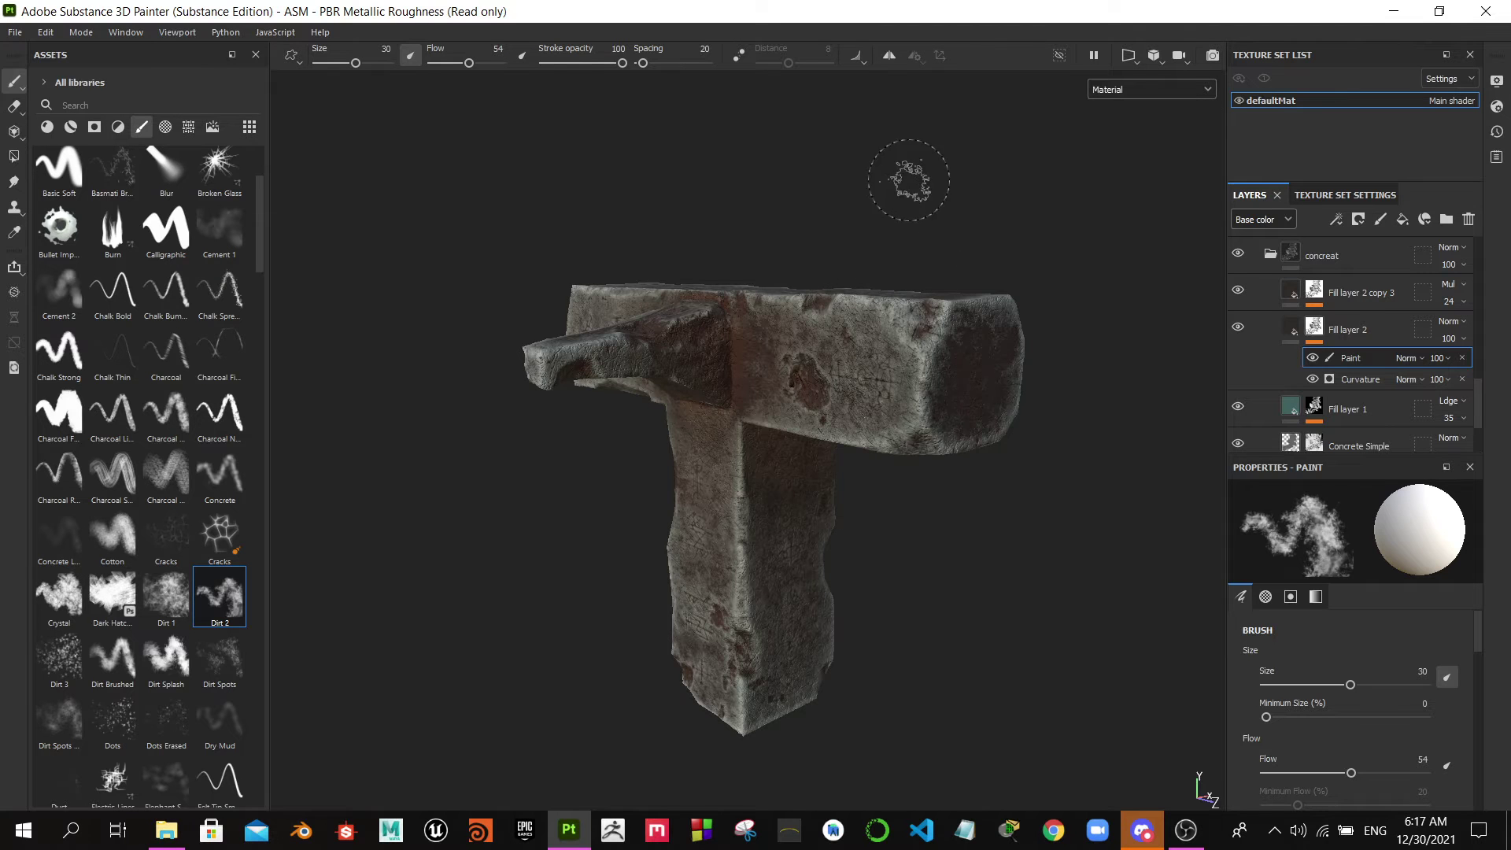
mouse_move(905, 176)
alt+mouse_down()
mouse_move(1090, 183)
mouse_move(899, 181)
mouse_move(785, 148)
mouse_move(974, 139)
mouse_move(1007, 190)
mouse_move(1049, 182)
alt+mouse_up()
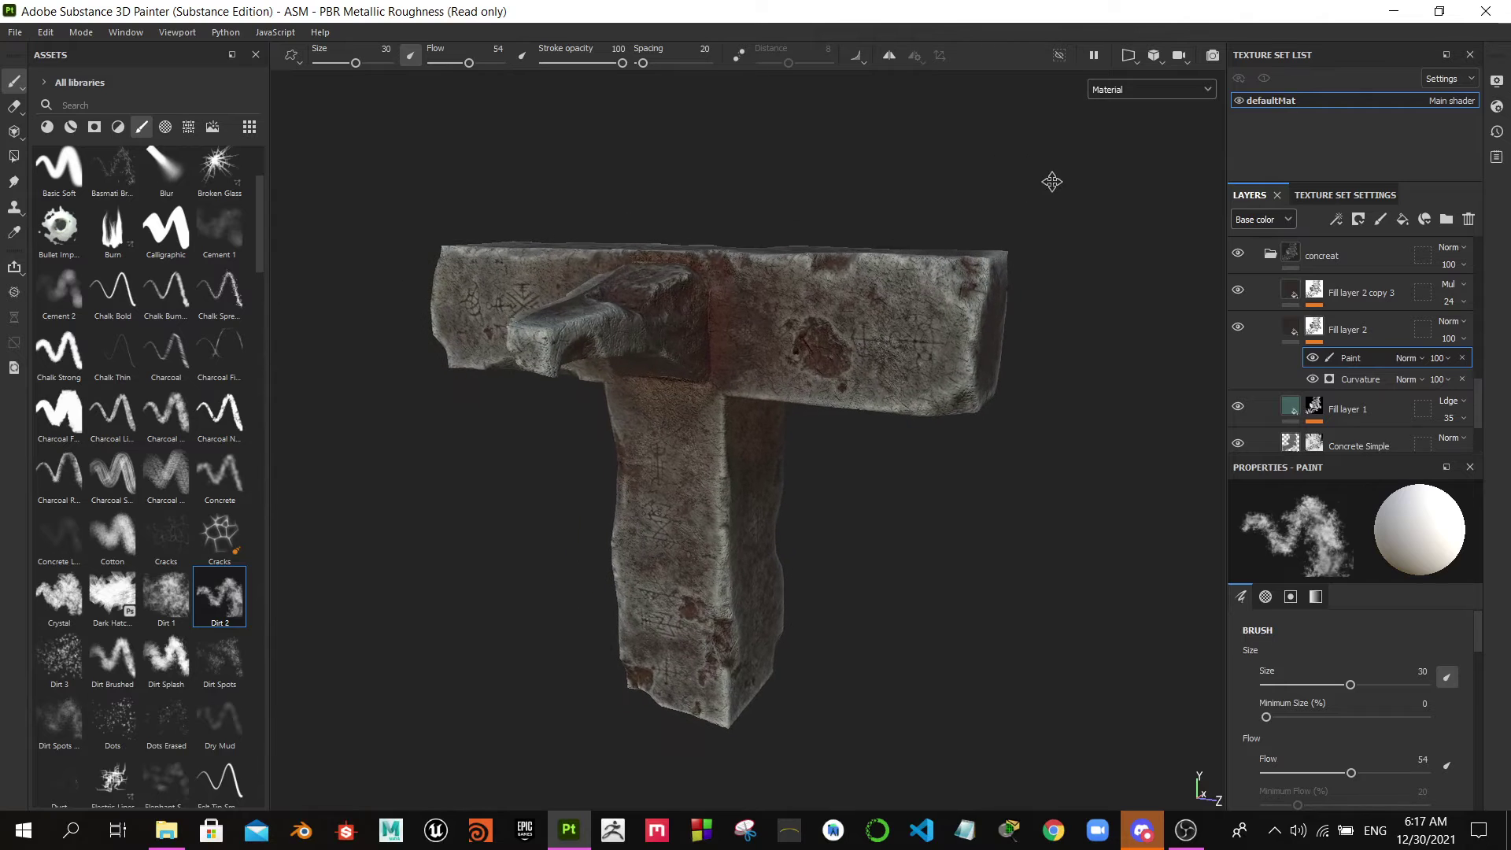
mouse_move(921, 189)
alt+mouse_down()
mouse_move(990, 188)
mouse_move(877, 179)
mouse_move(948, 157)
alt+mouse_up()
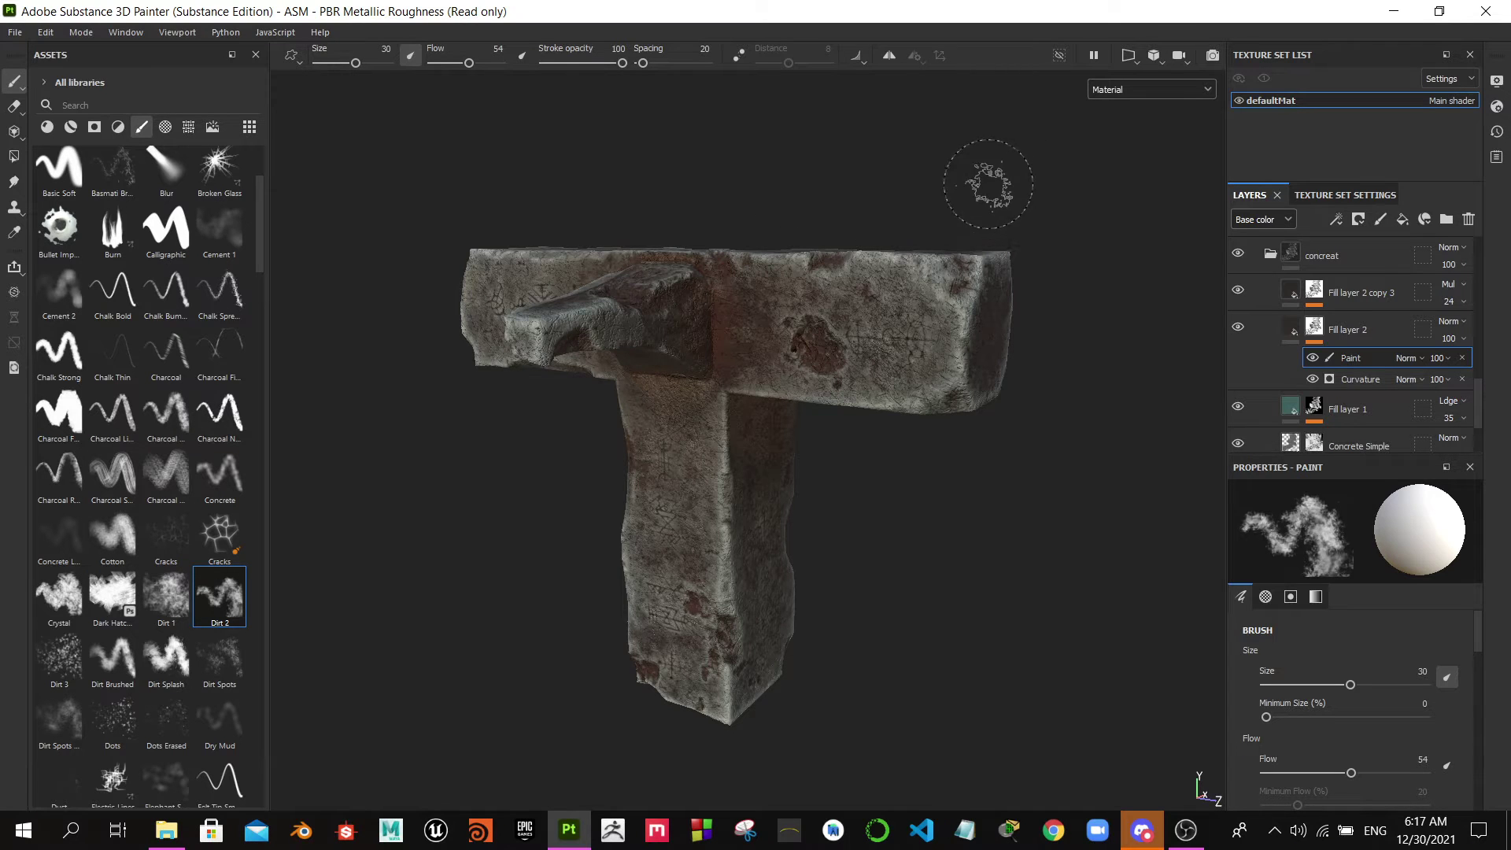
alt+drag(981, 175, 1022, 176)
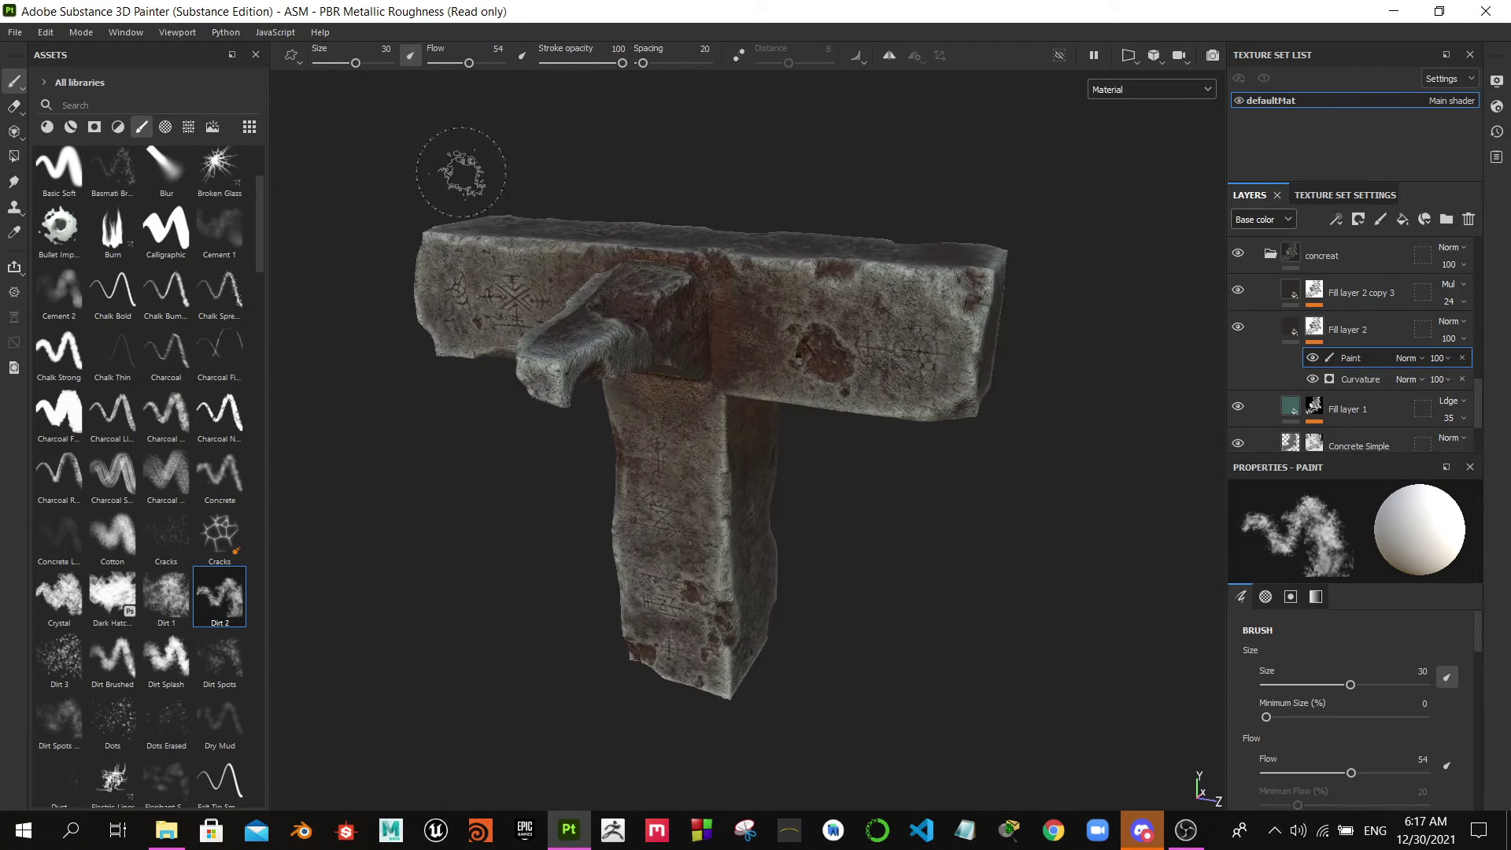
click(14, 31)
click(51, 54)
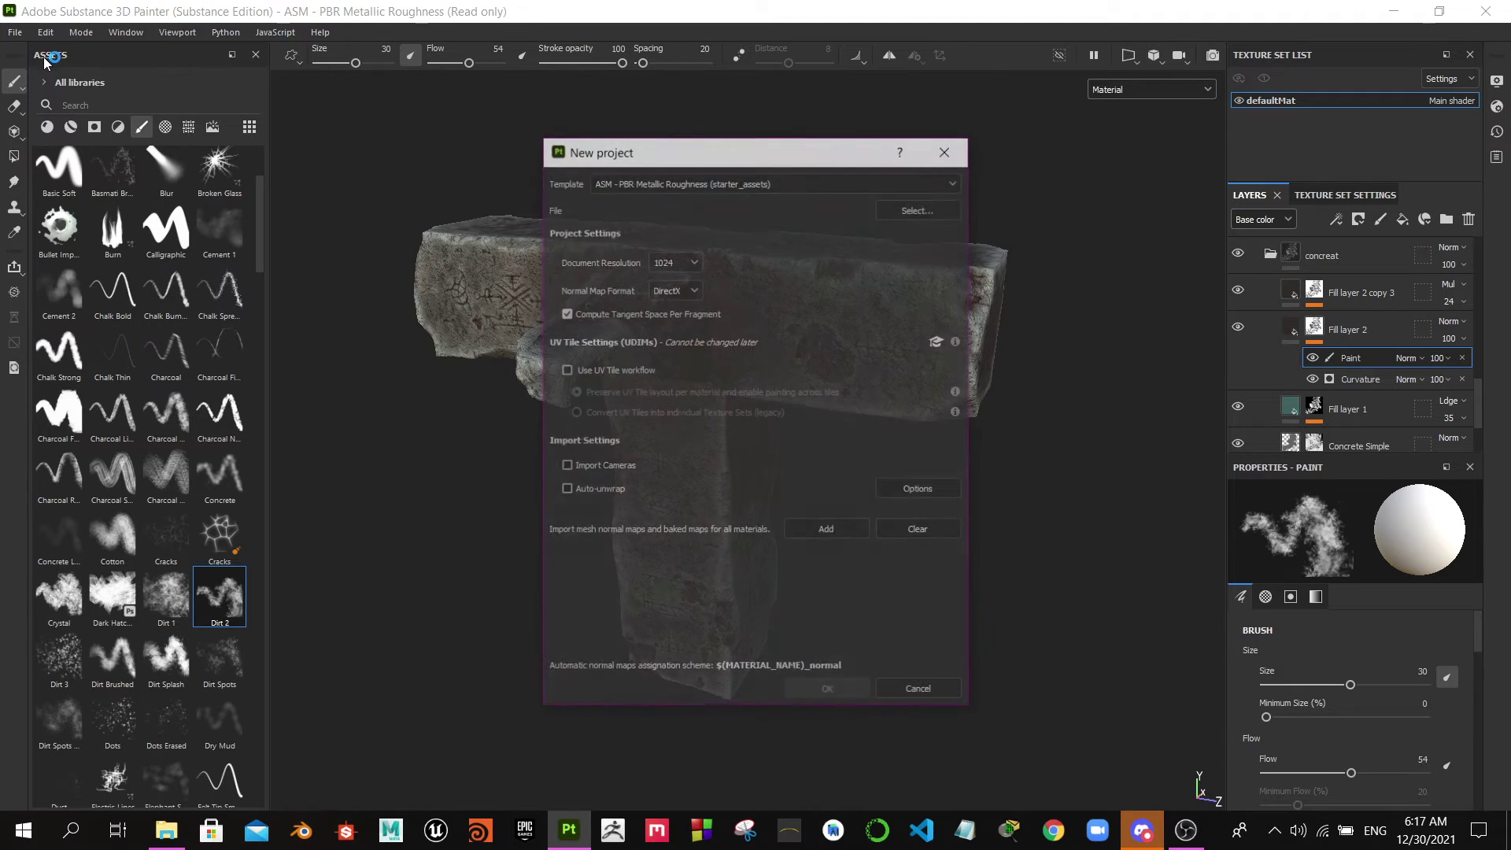
click(681, 257)
click(675, 342)
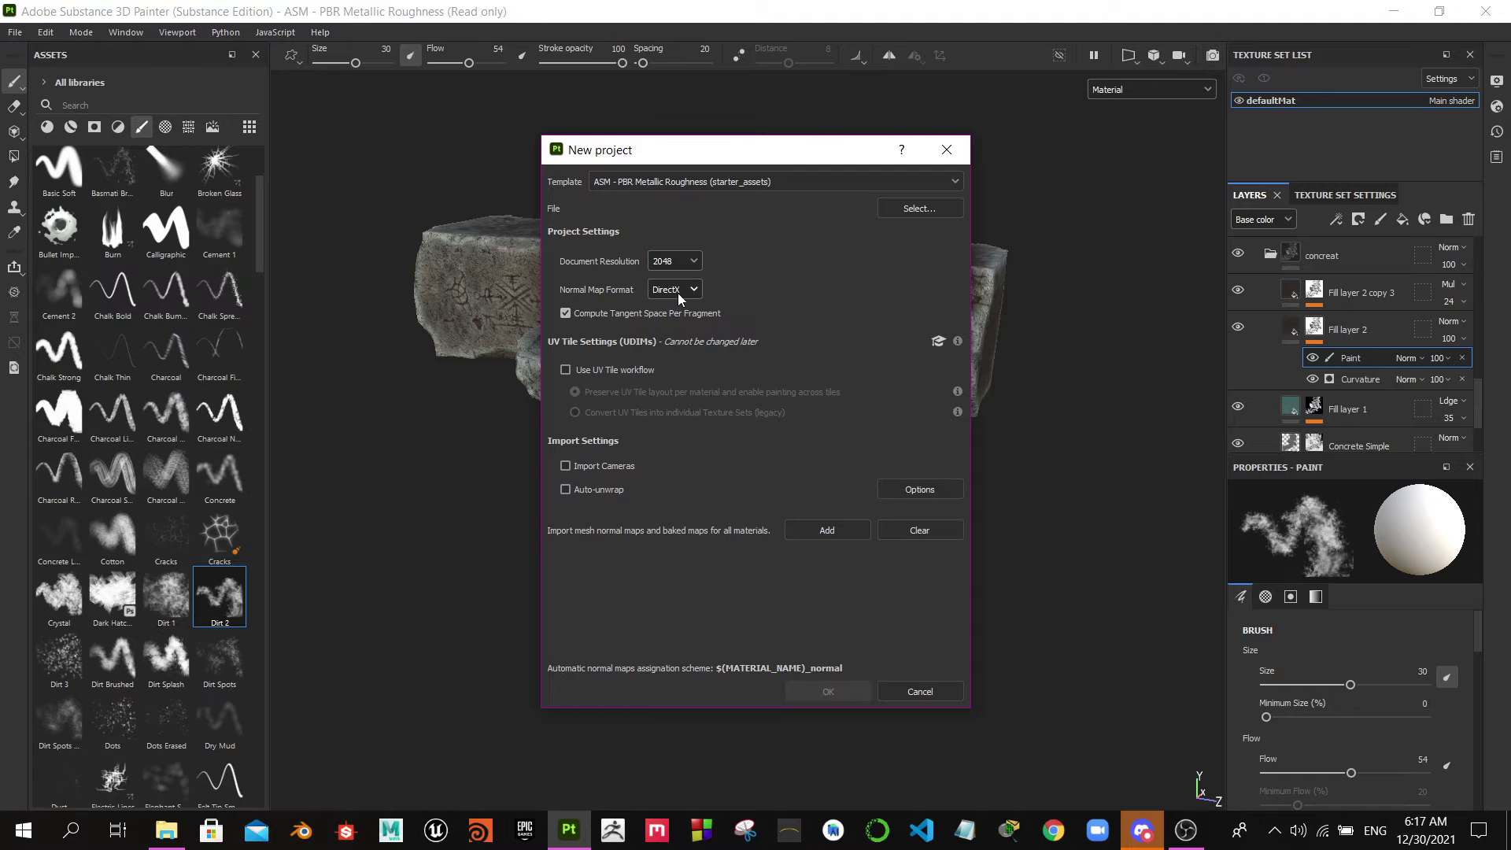
click(677, 328)
click(902, 211)
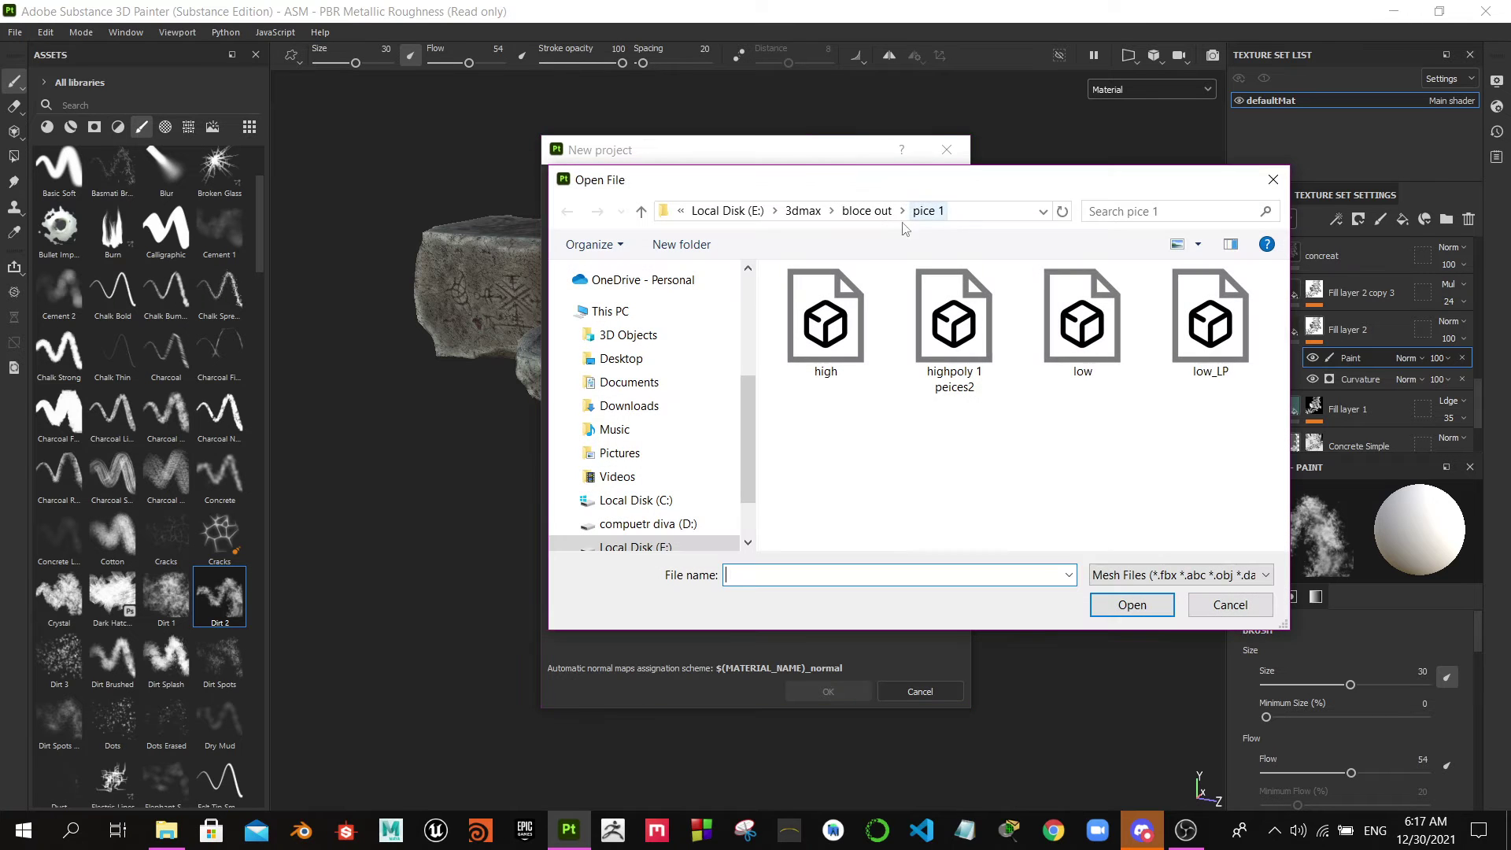
click(872, 211)
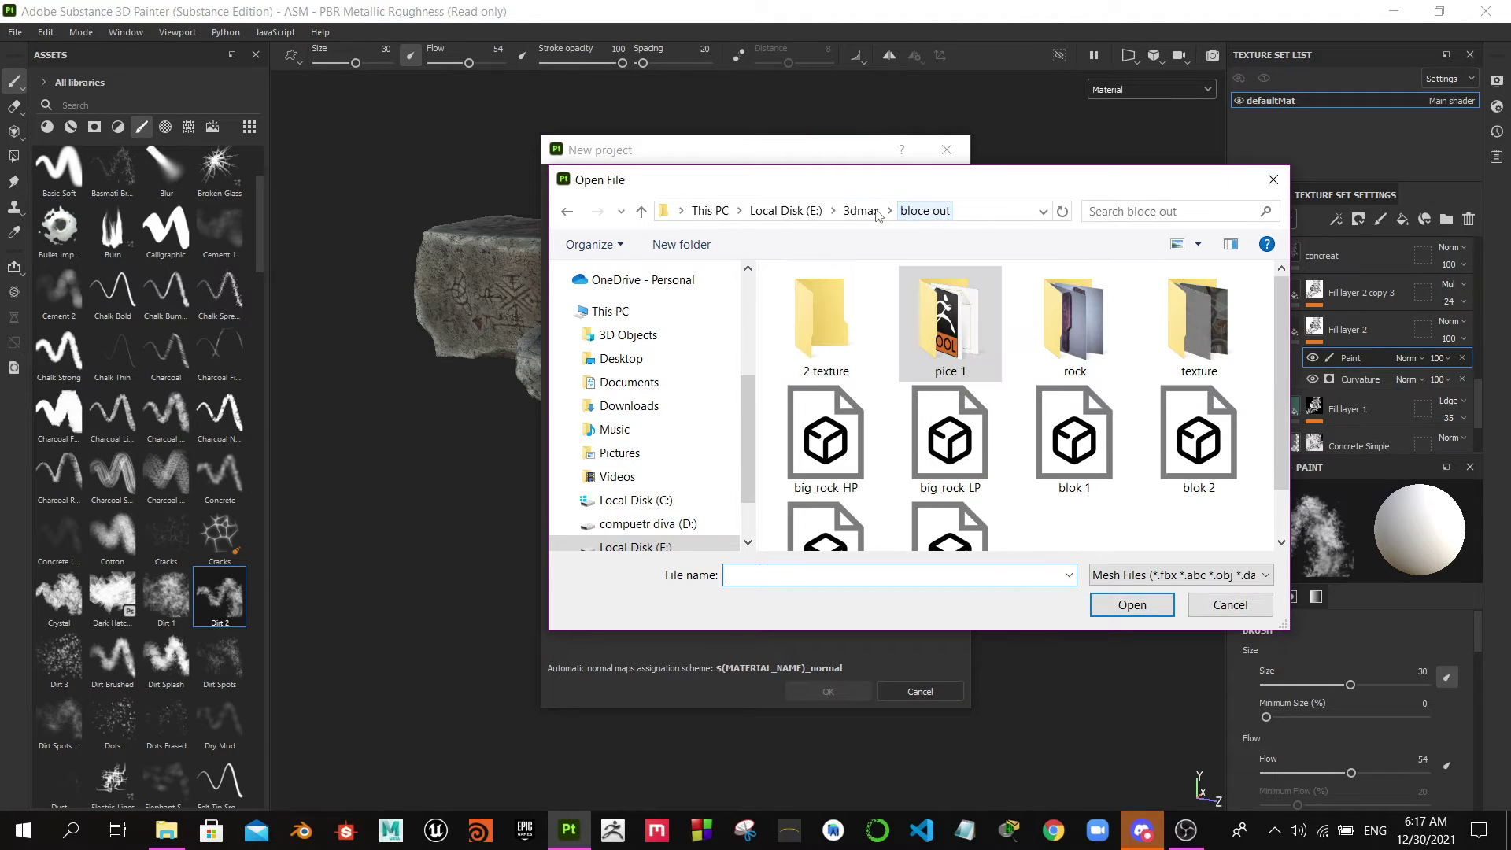
scroll(945, 370, down, 1)
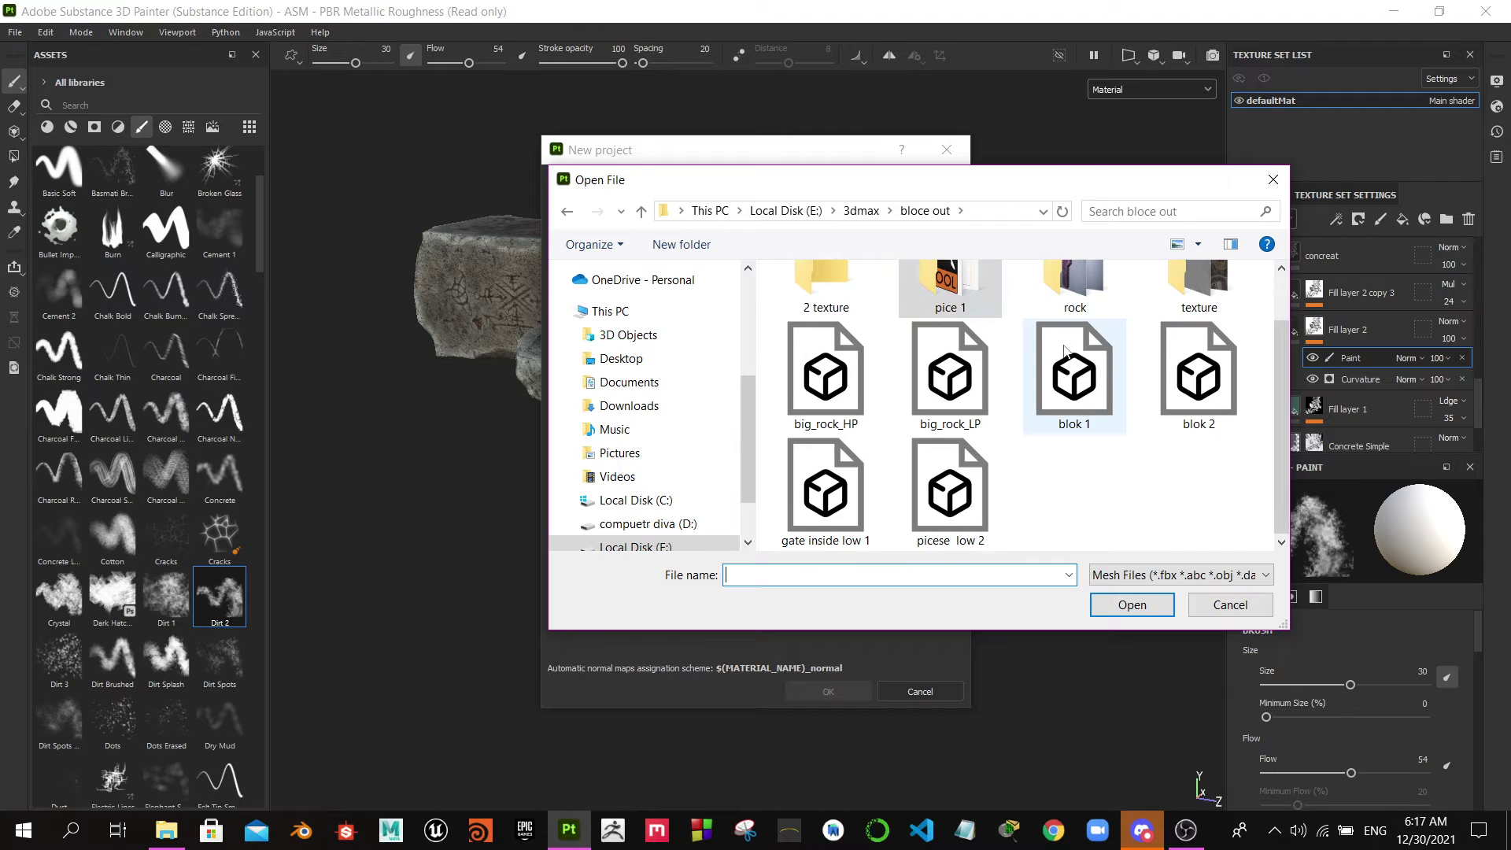
scroll(1039, 402, up, 1)
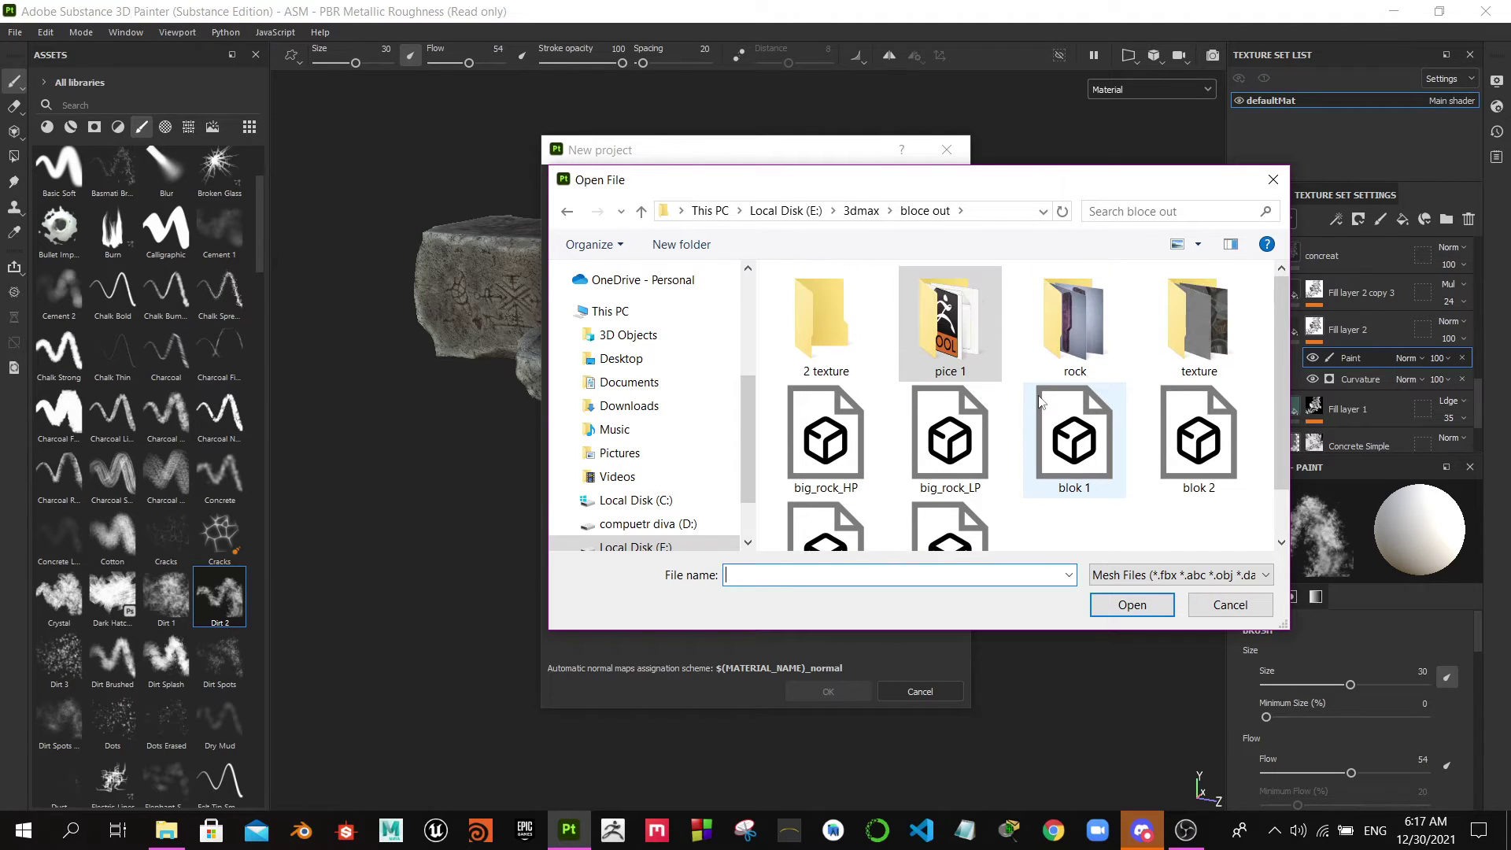
scroll(1039, 402, down, 1)
scroll(1039, 401, up, 1)
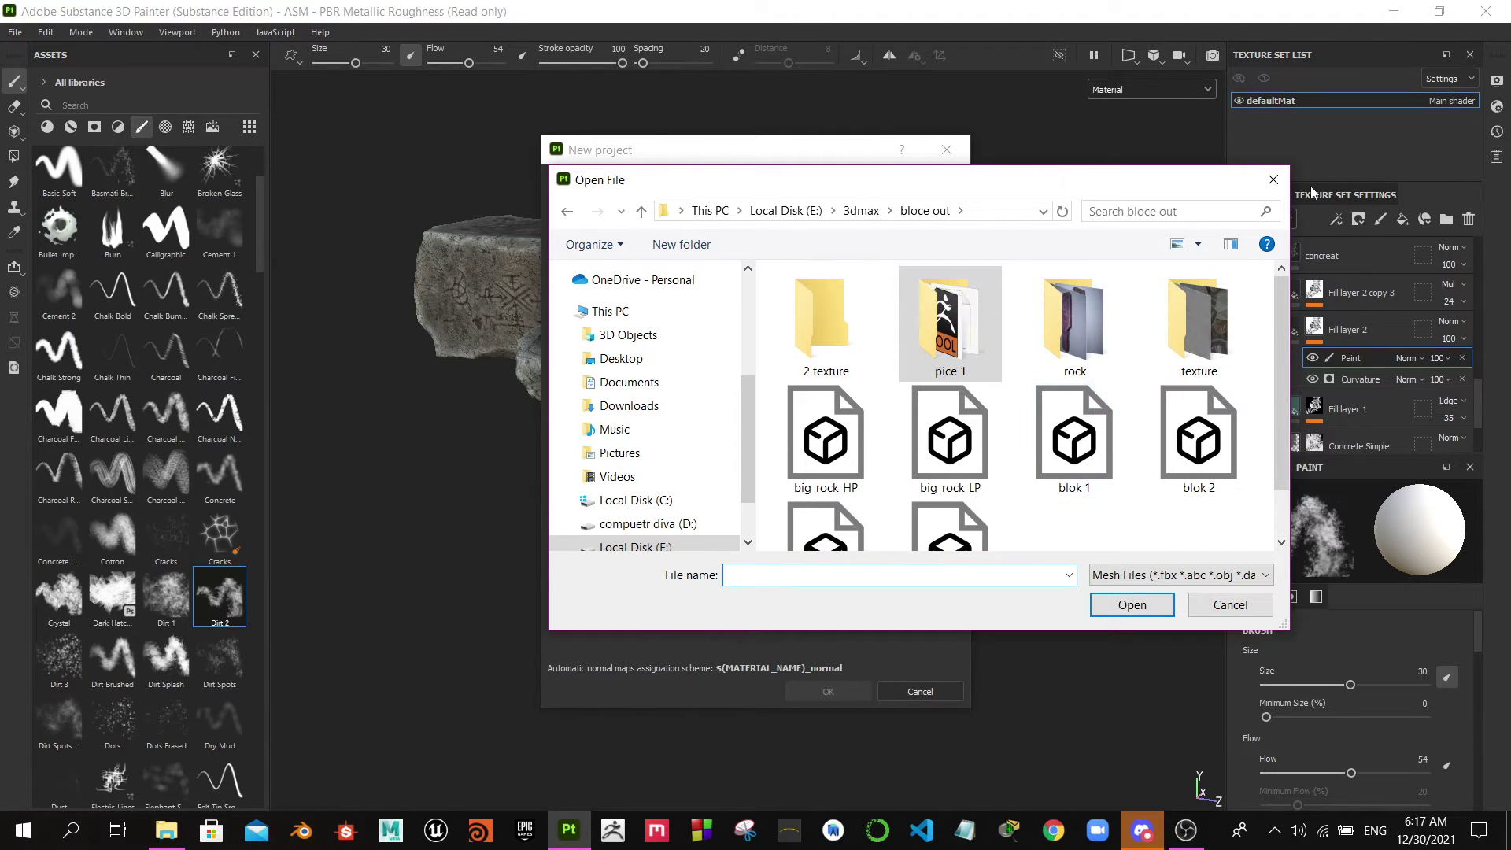
click(1273, 180)
click(947, 149)
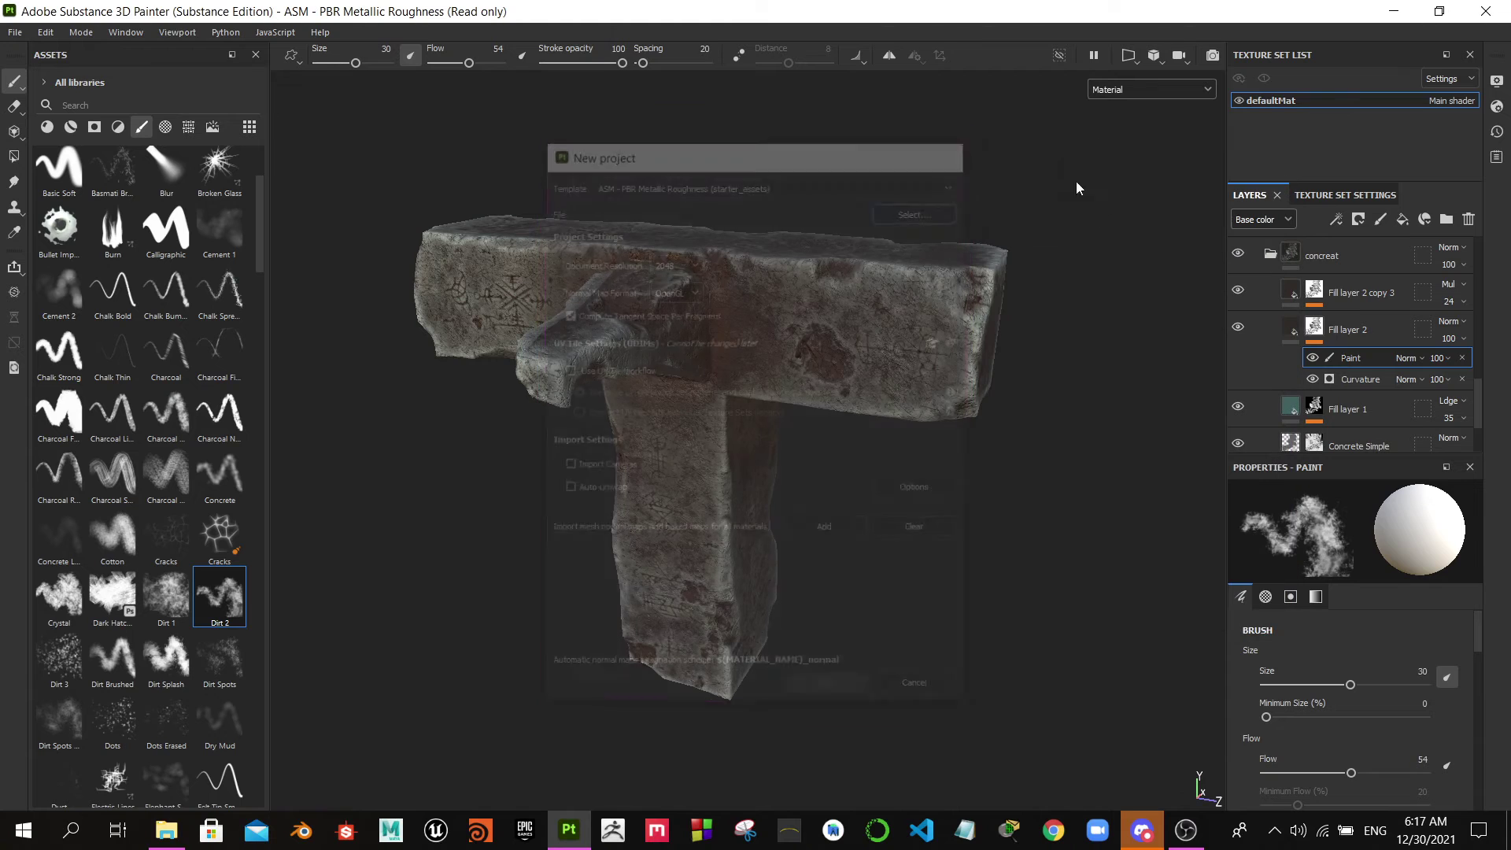
click(15, 32)
- Discard the T-shaped stone project and open 3dmax/bloce out/big_rock_LP sps, accepting the update notice
click(41, 67)
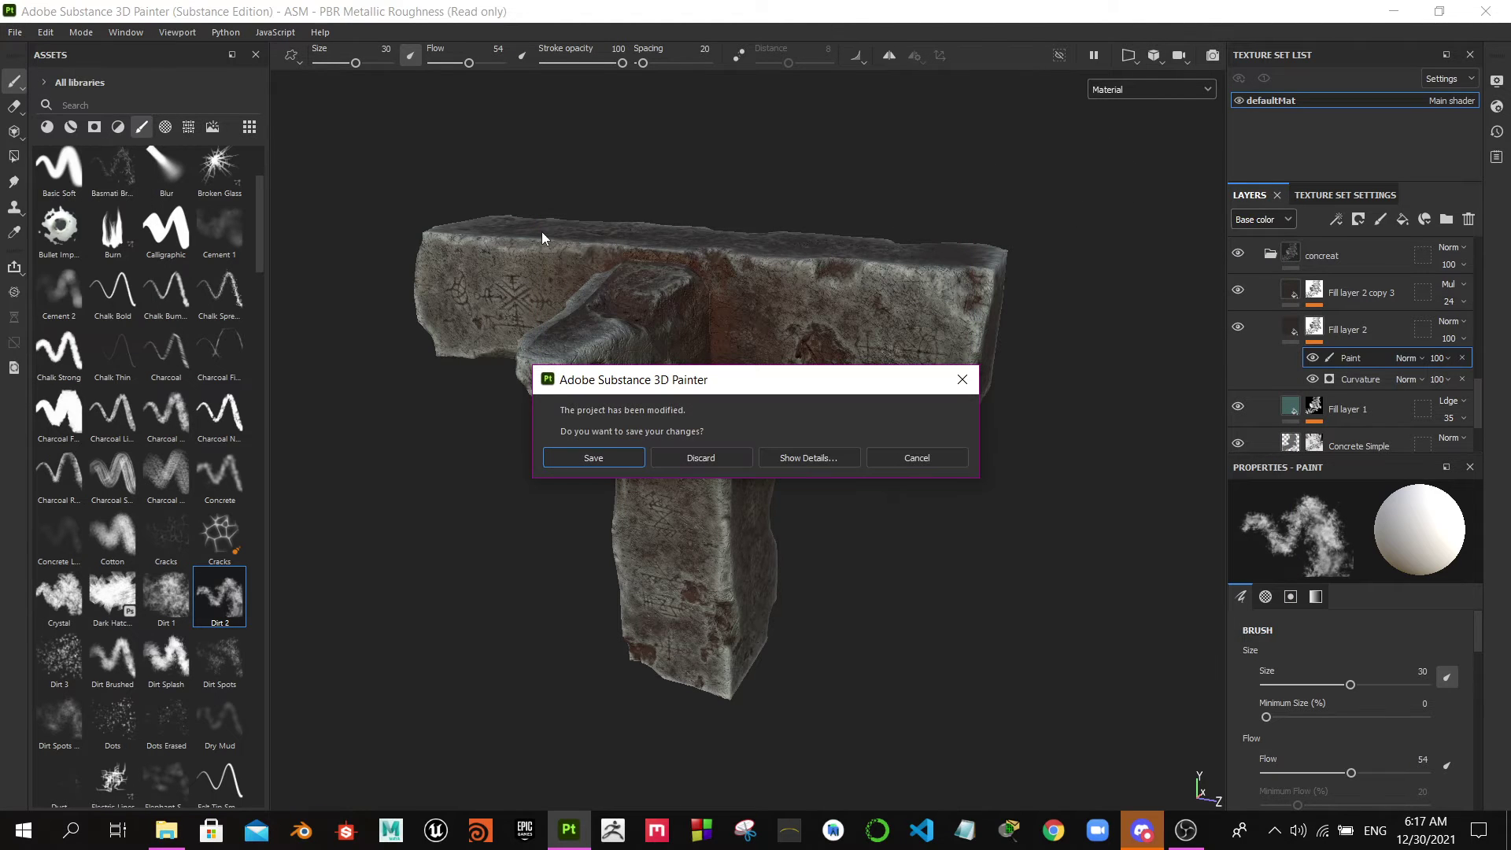
click(704, 451)
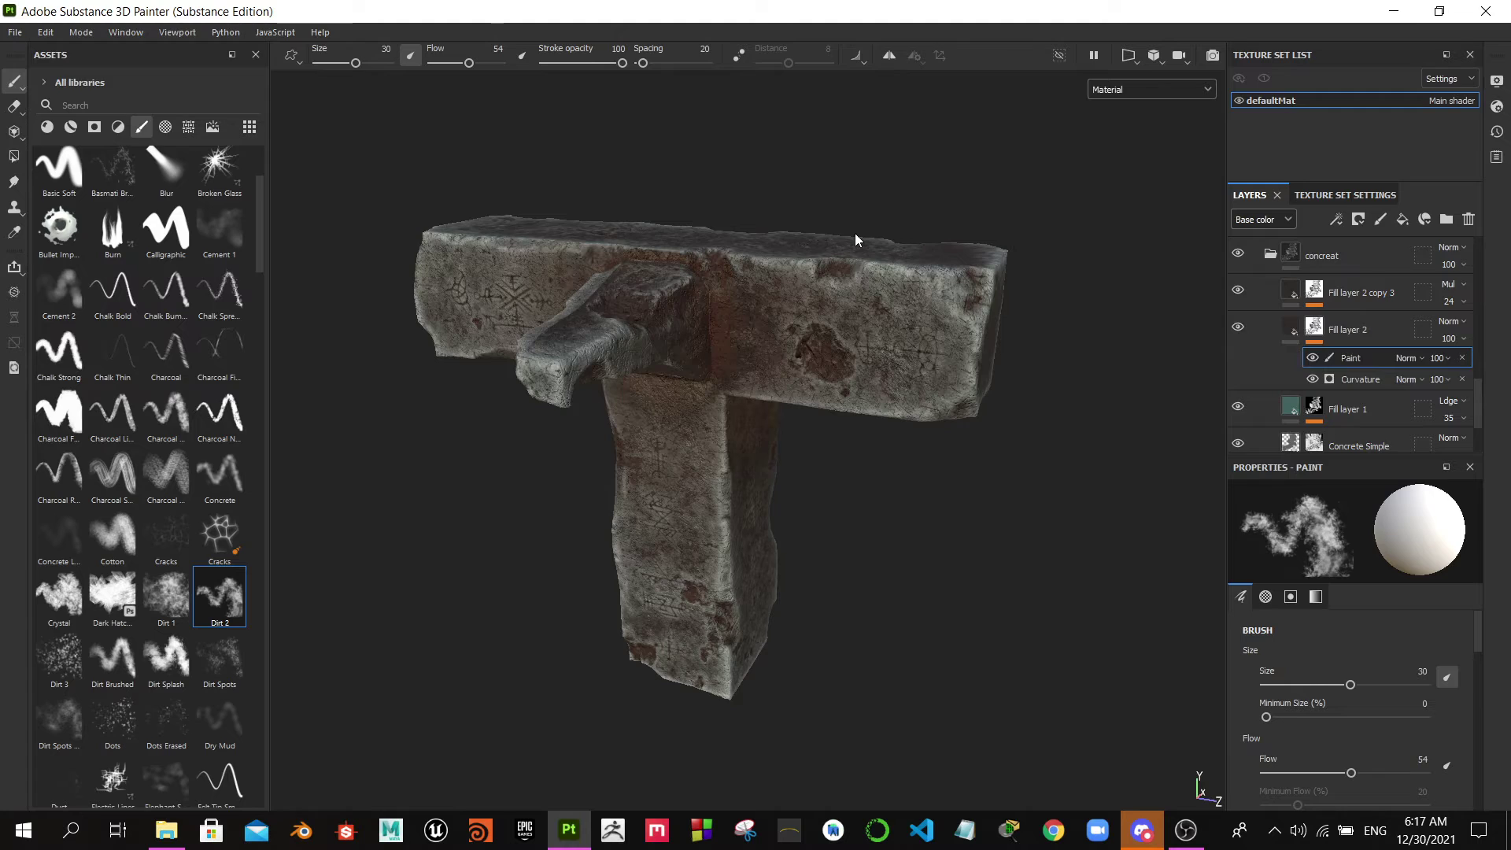
key(ctrl+o)
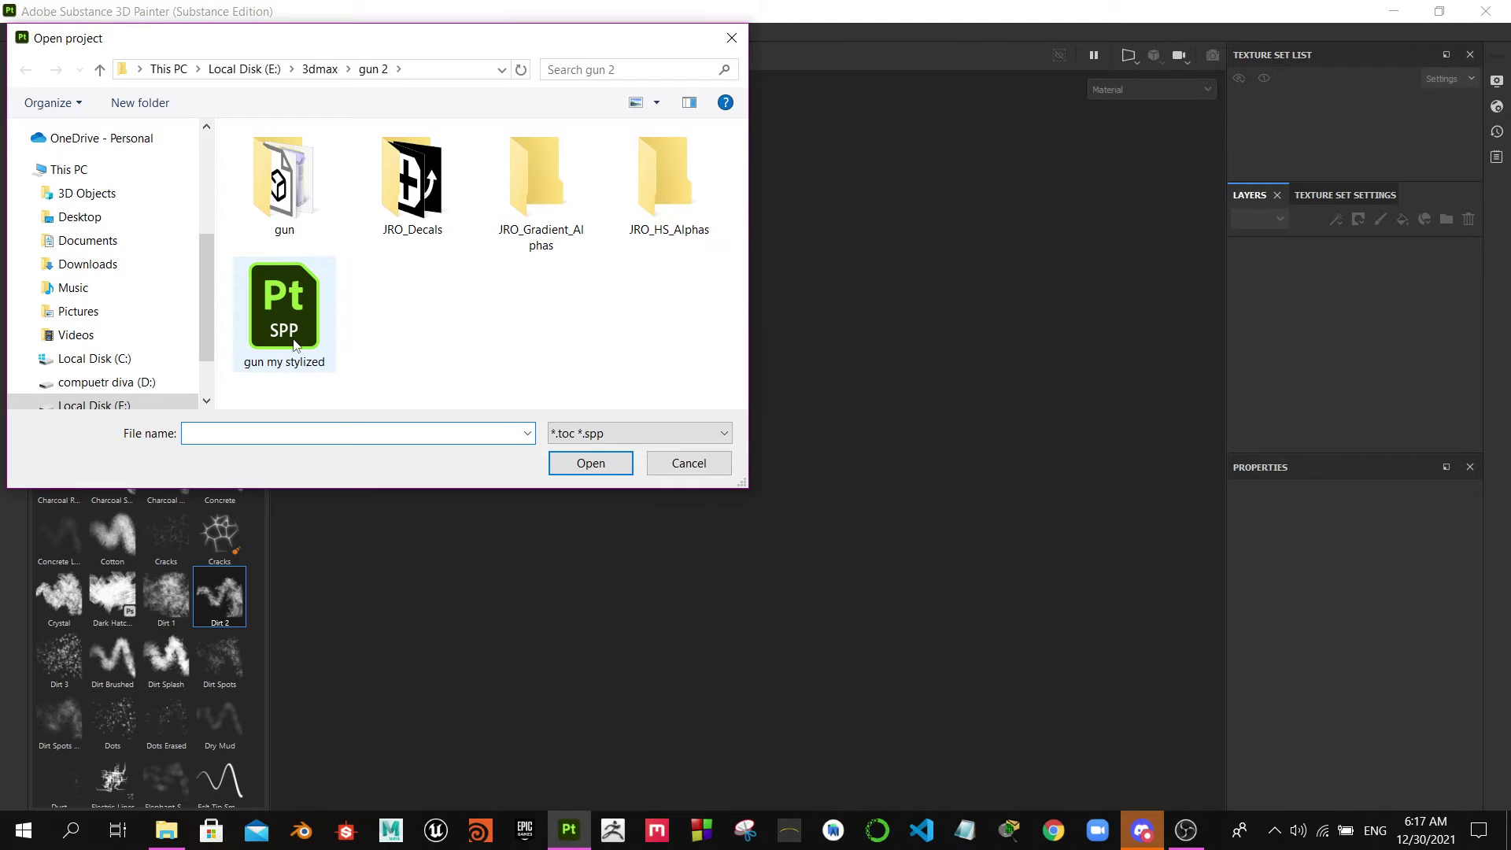
click(323, 70)
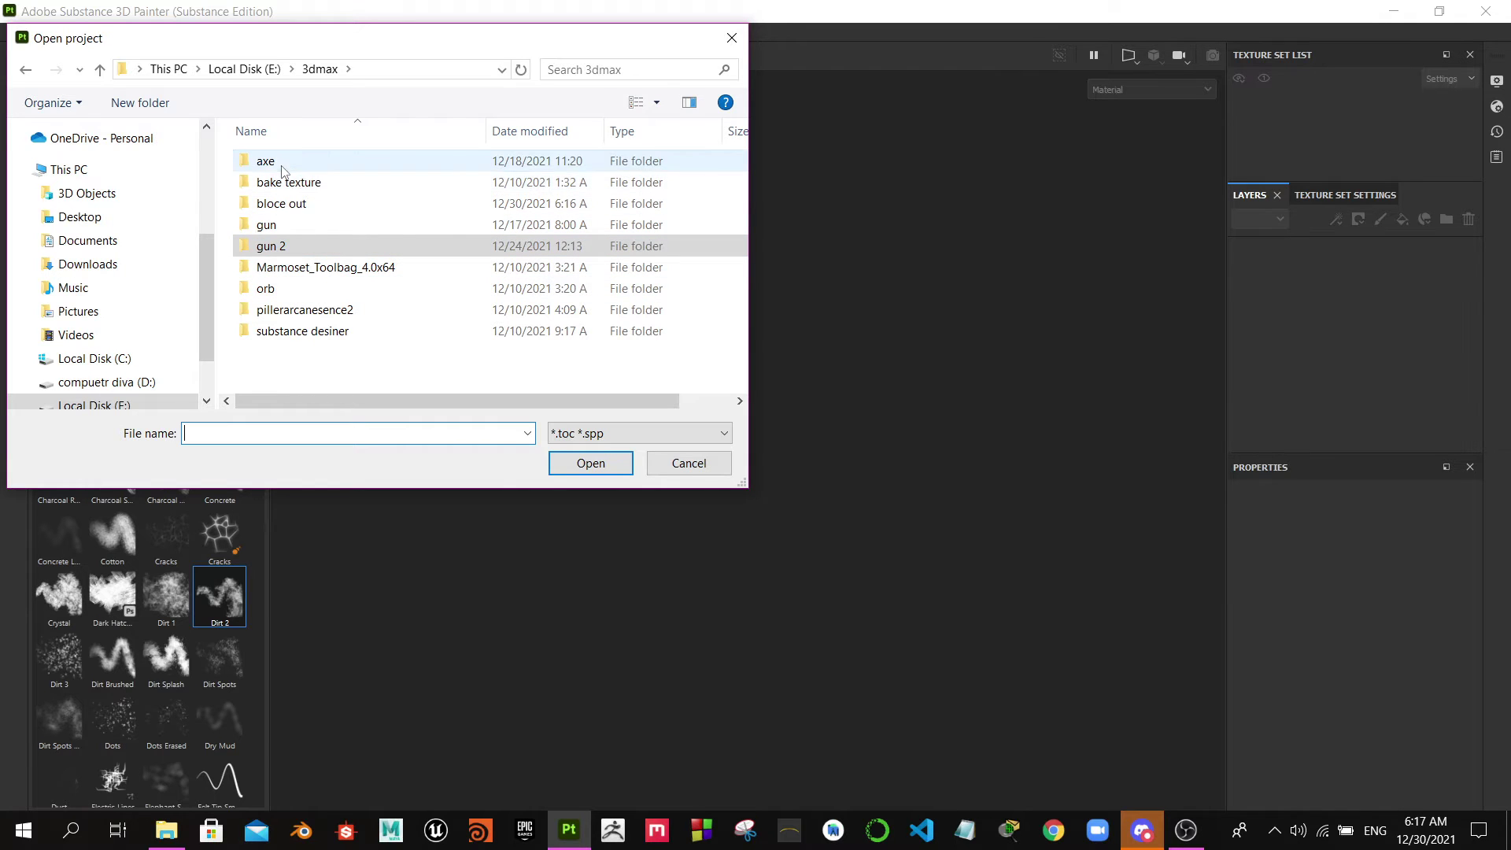
double_click(285, 167)
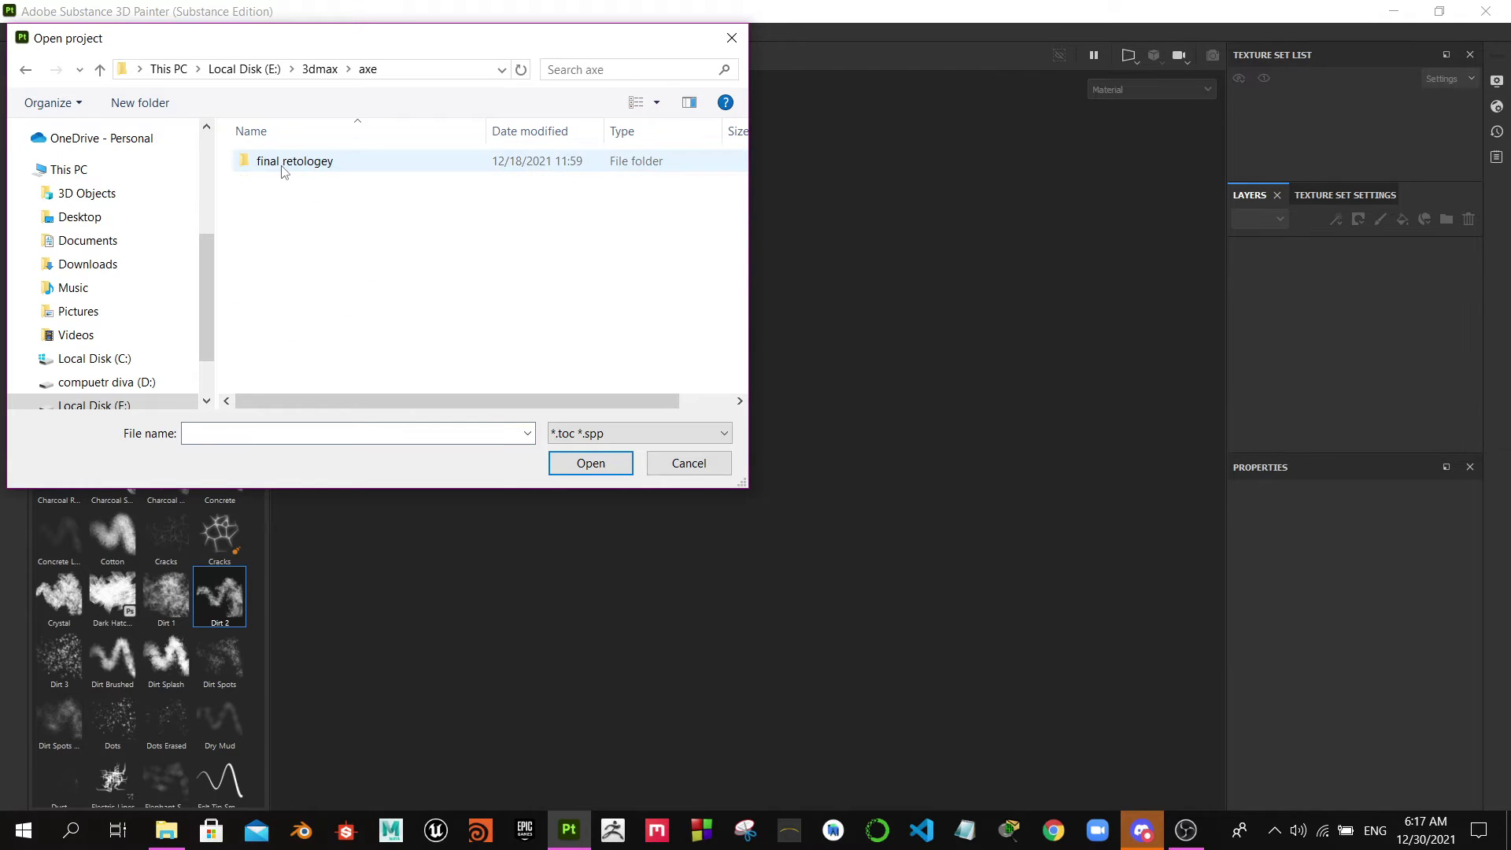
click(319, 69)
double_click(307, 206)
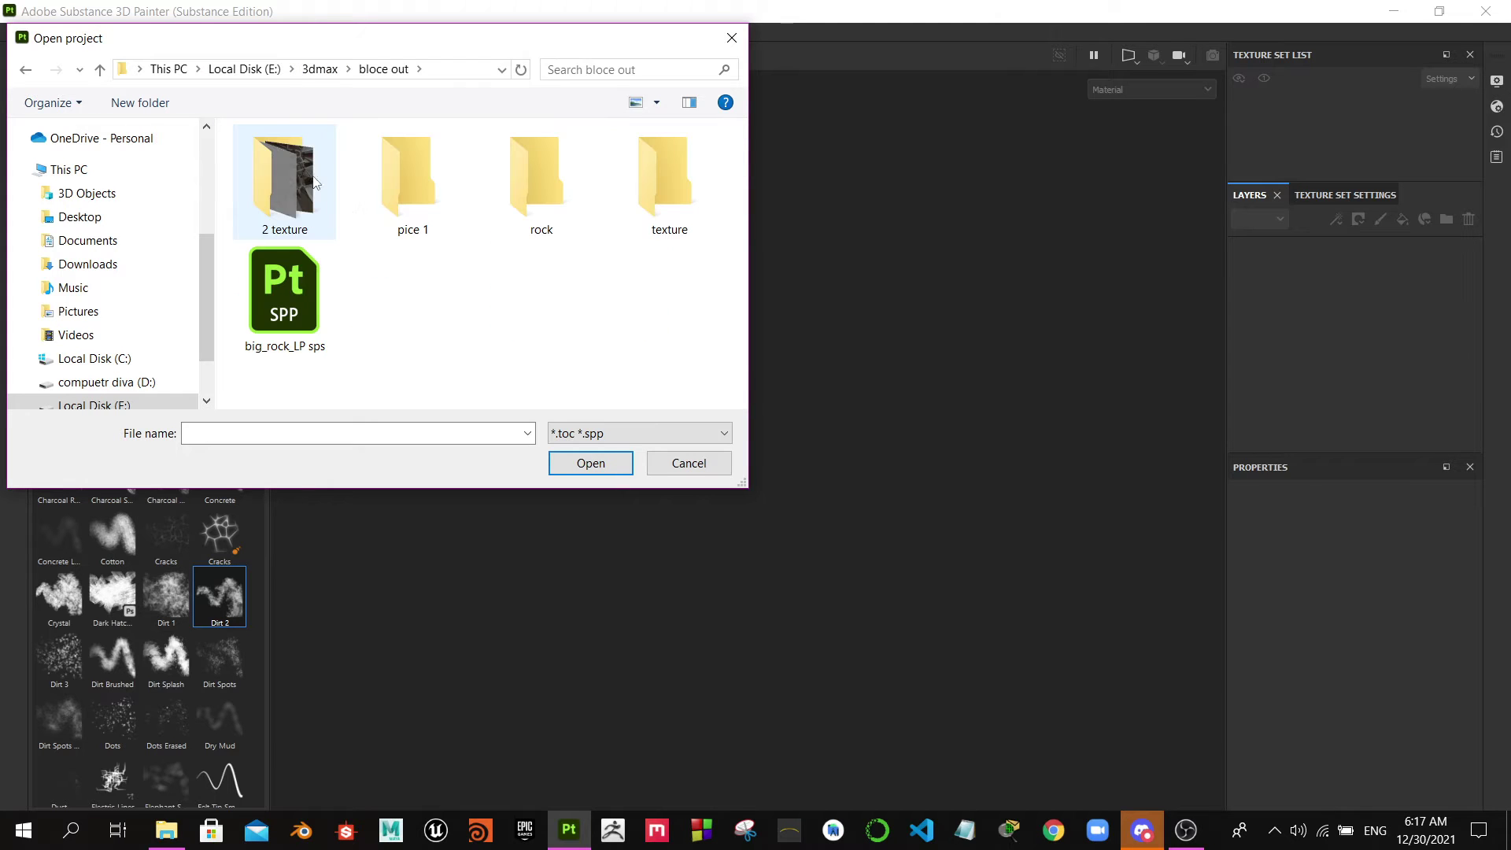
double_click(299, 313)
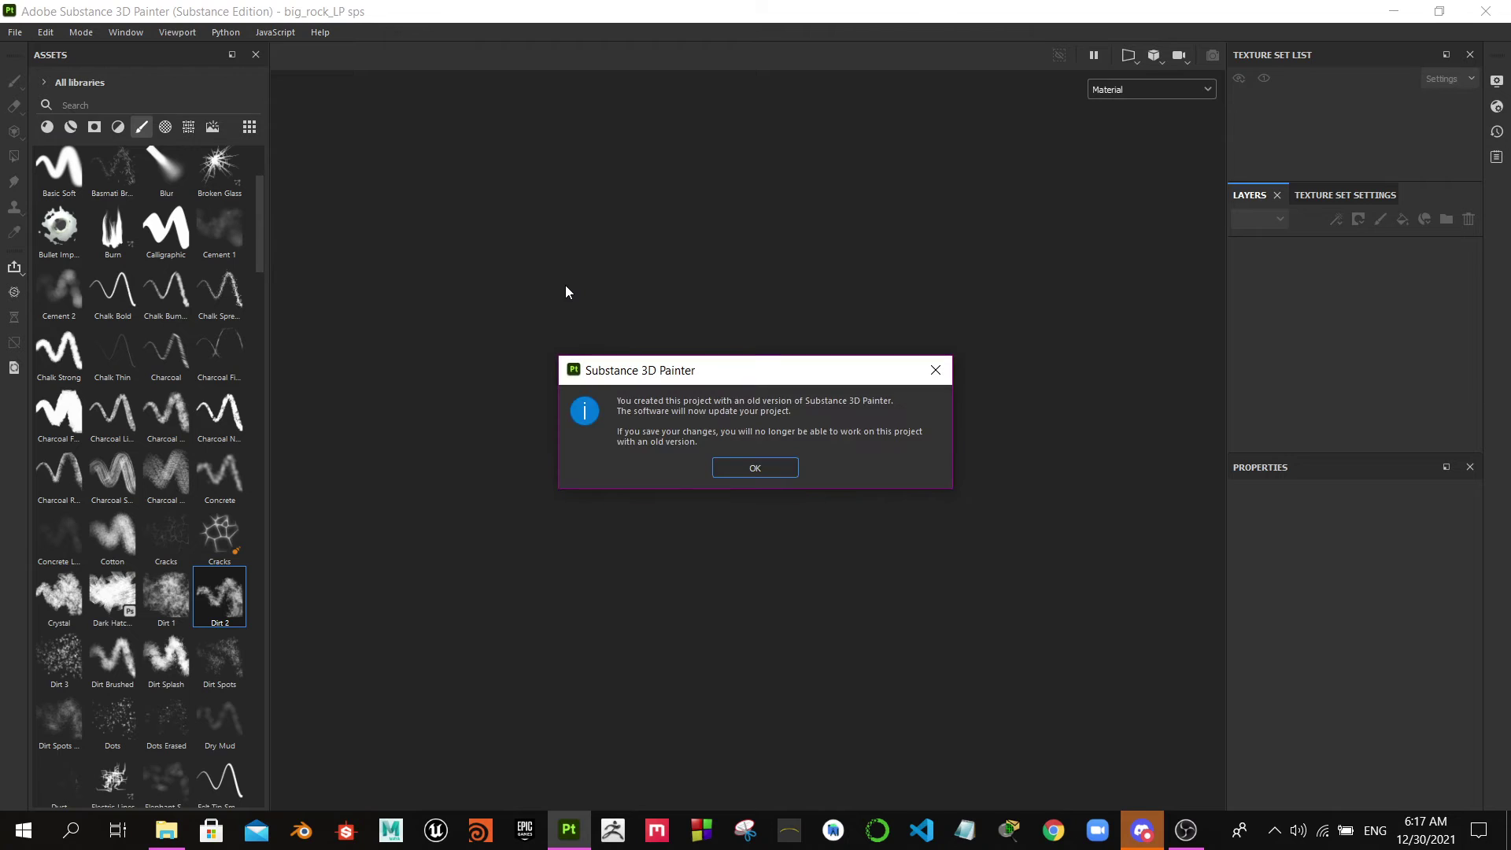
click(752, 471)
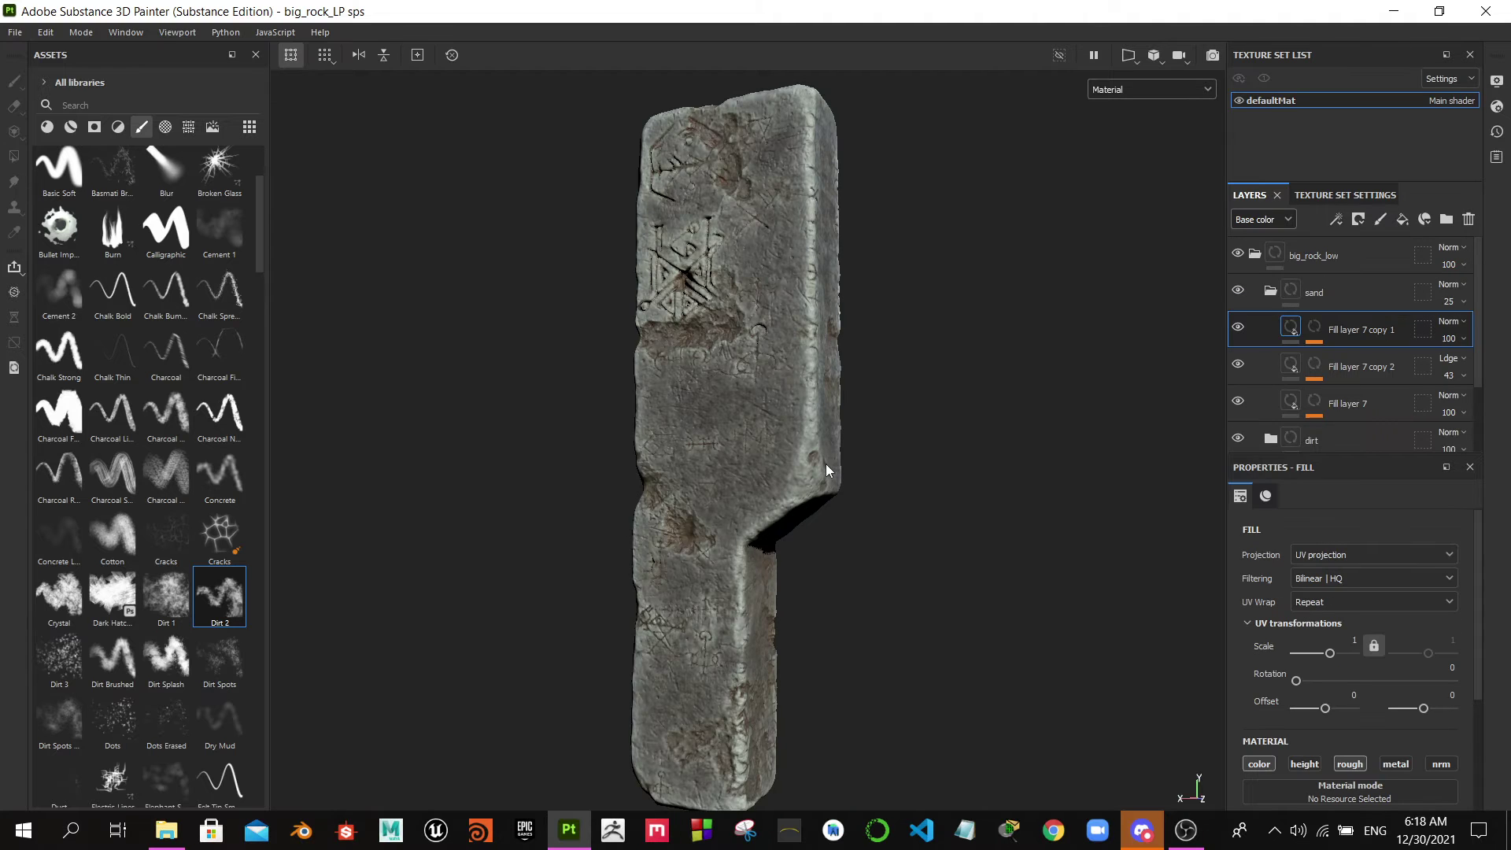
- Orbit the slab, rotate the environment light, and show defaultMat's mesh maps in Texture Set Settings
alt+drag(1015, 399, 1064, 470)
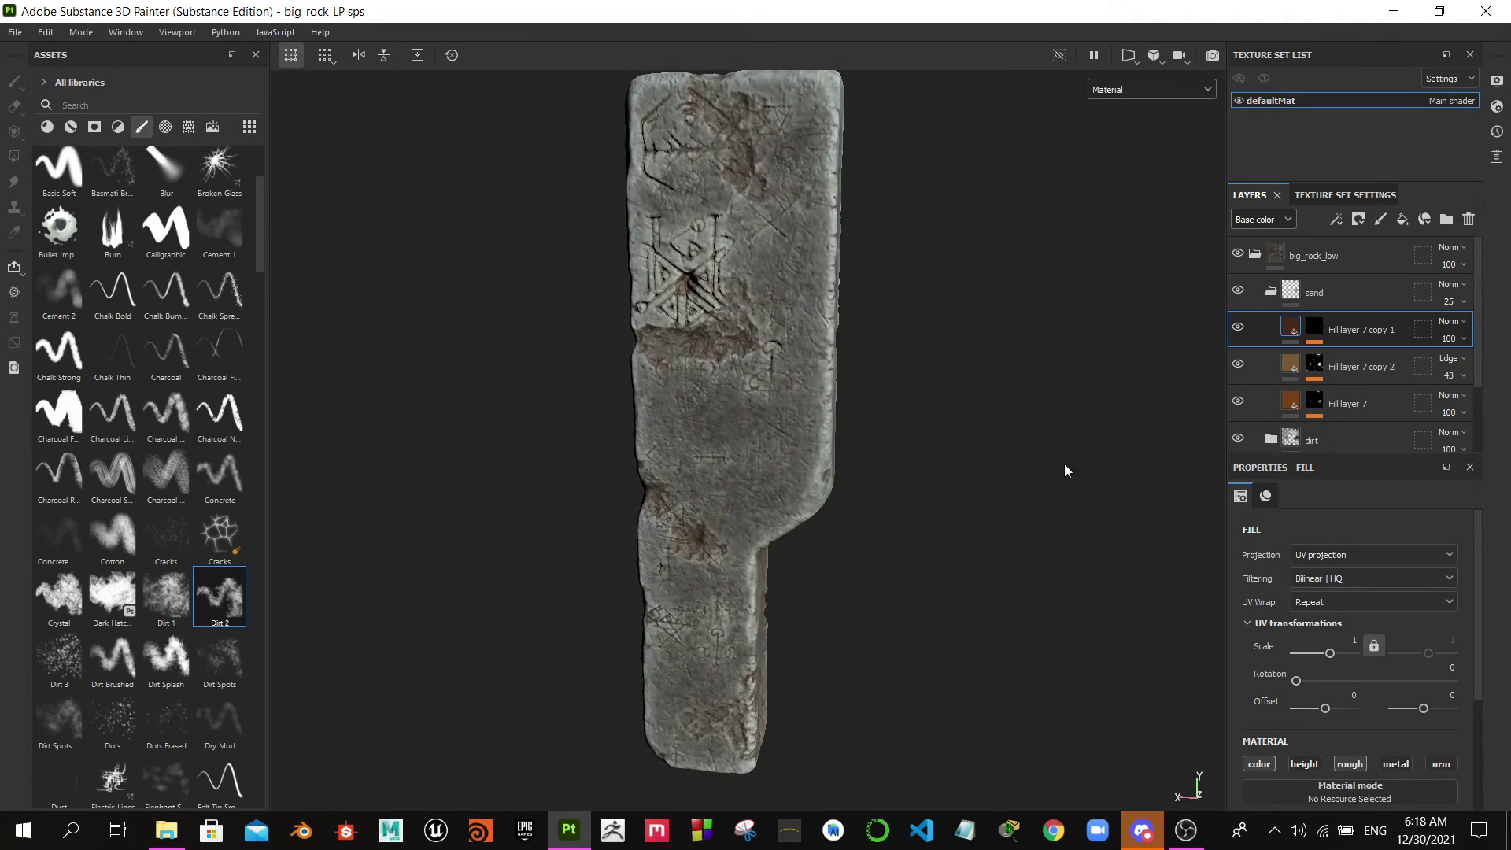
mouse_move(1031, 391)
alt+mouse_down()
mouse_move(1097, 331)
mouse_move(1251, 335)
mouse_move(1004, 378)
mouse_move(1002, 393)
alt+mouse_up()
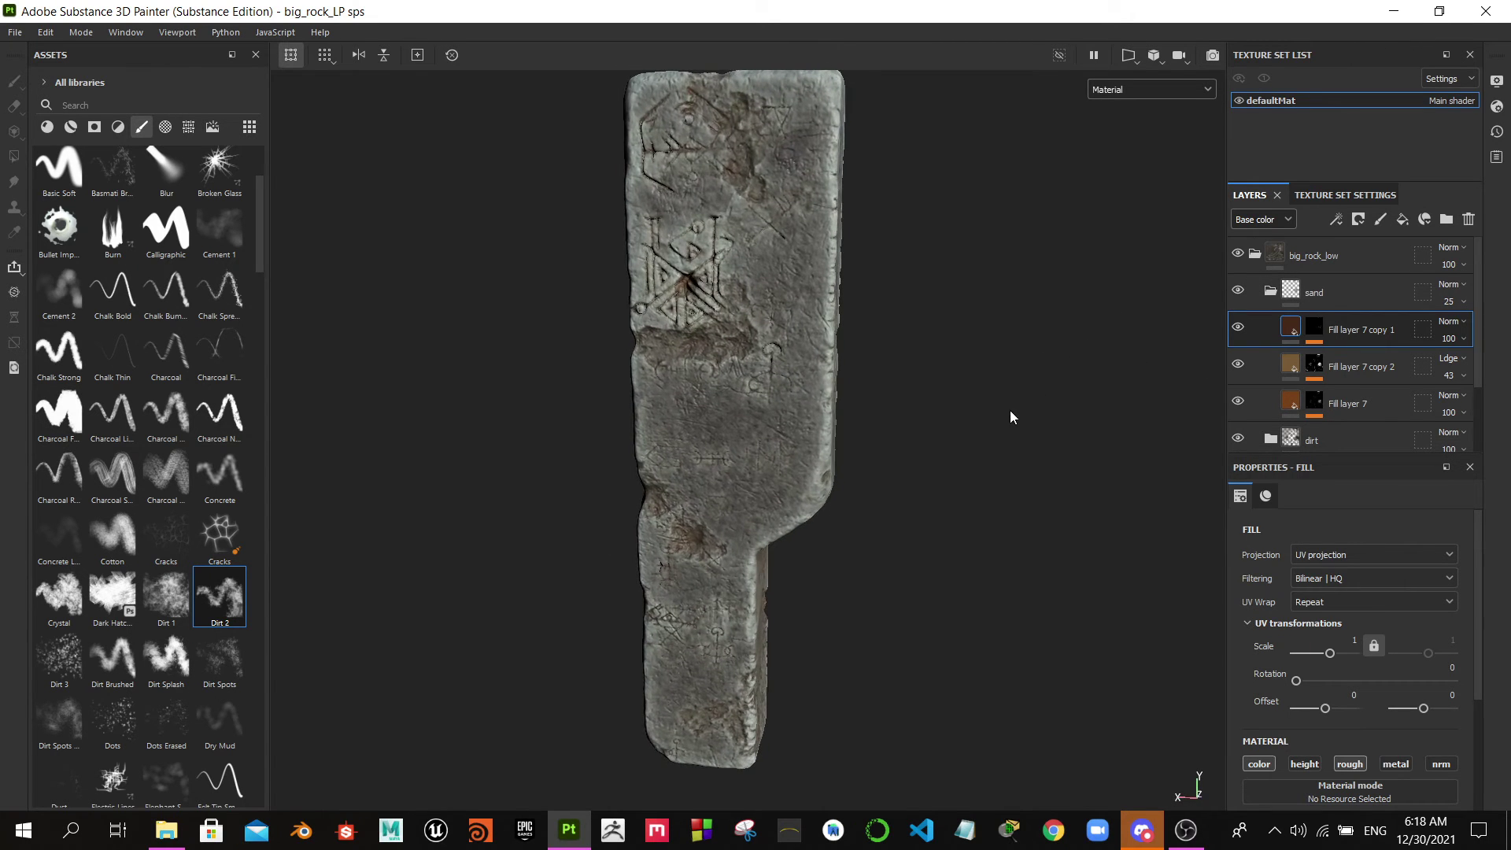
mouse_move(999, 411)
shift+right_down()
mouse_move(1019, 404)
mouse_move(964, 405)
mouse_move(978, 404)
shift+right_up()
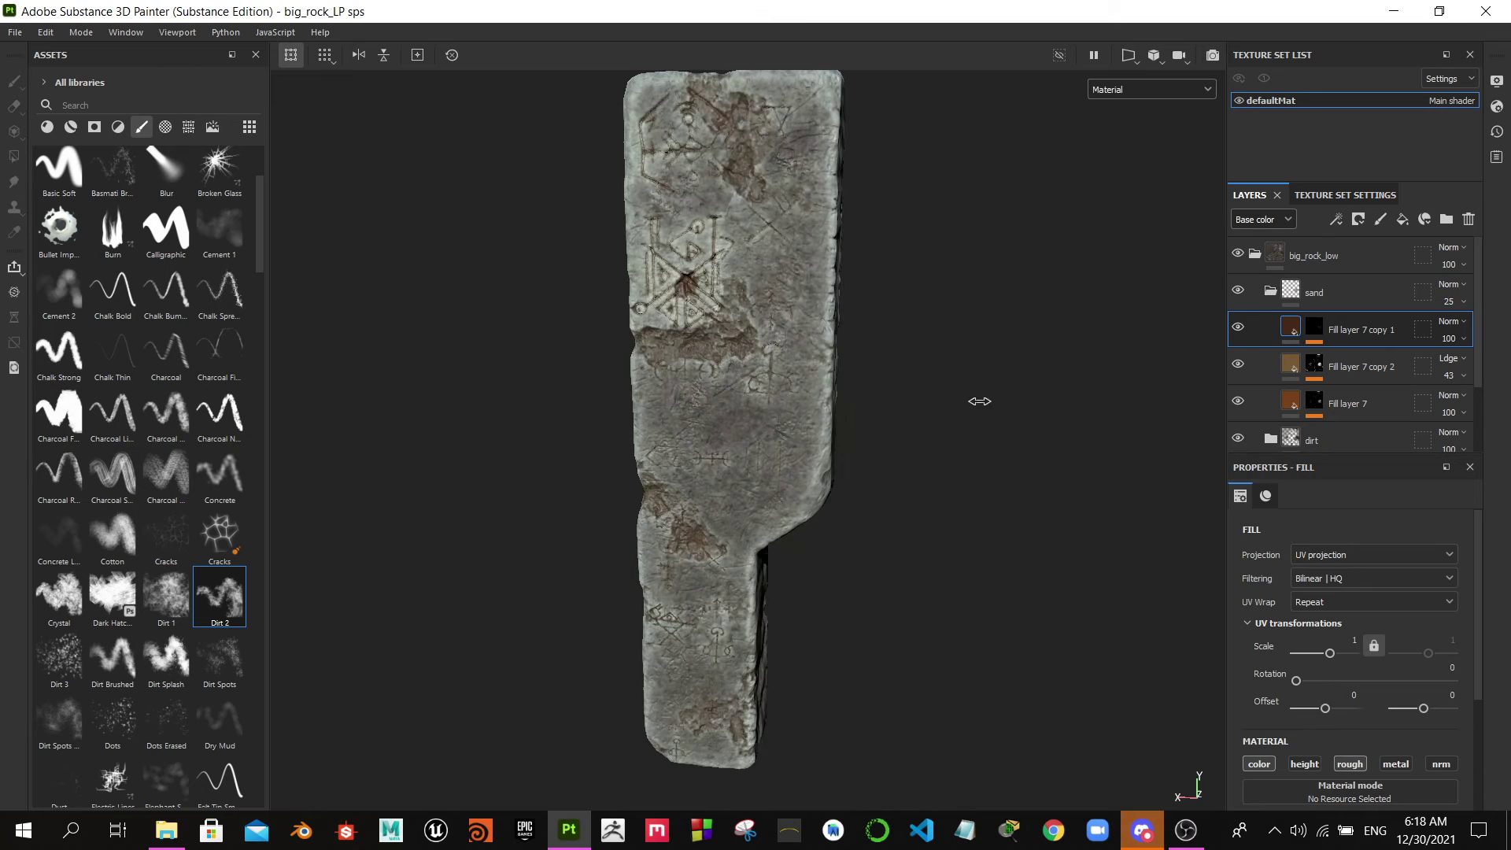
click(1326, 196)
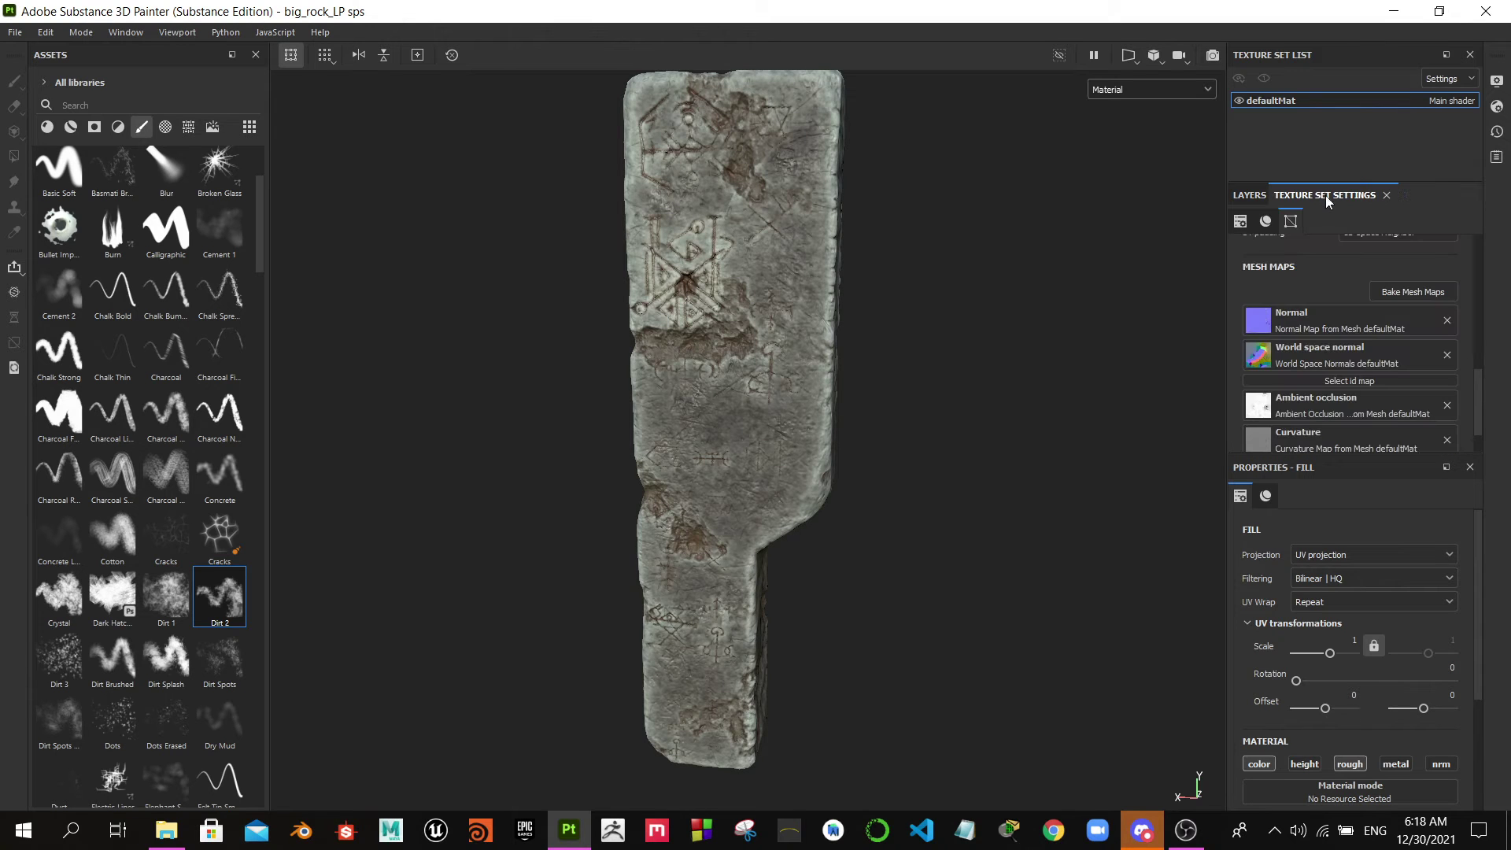
- Set the bake output size to 2048 with Normal and World space normal on, Ambient occlusion off
click(1415, 292)
click(753, 218)
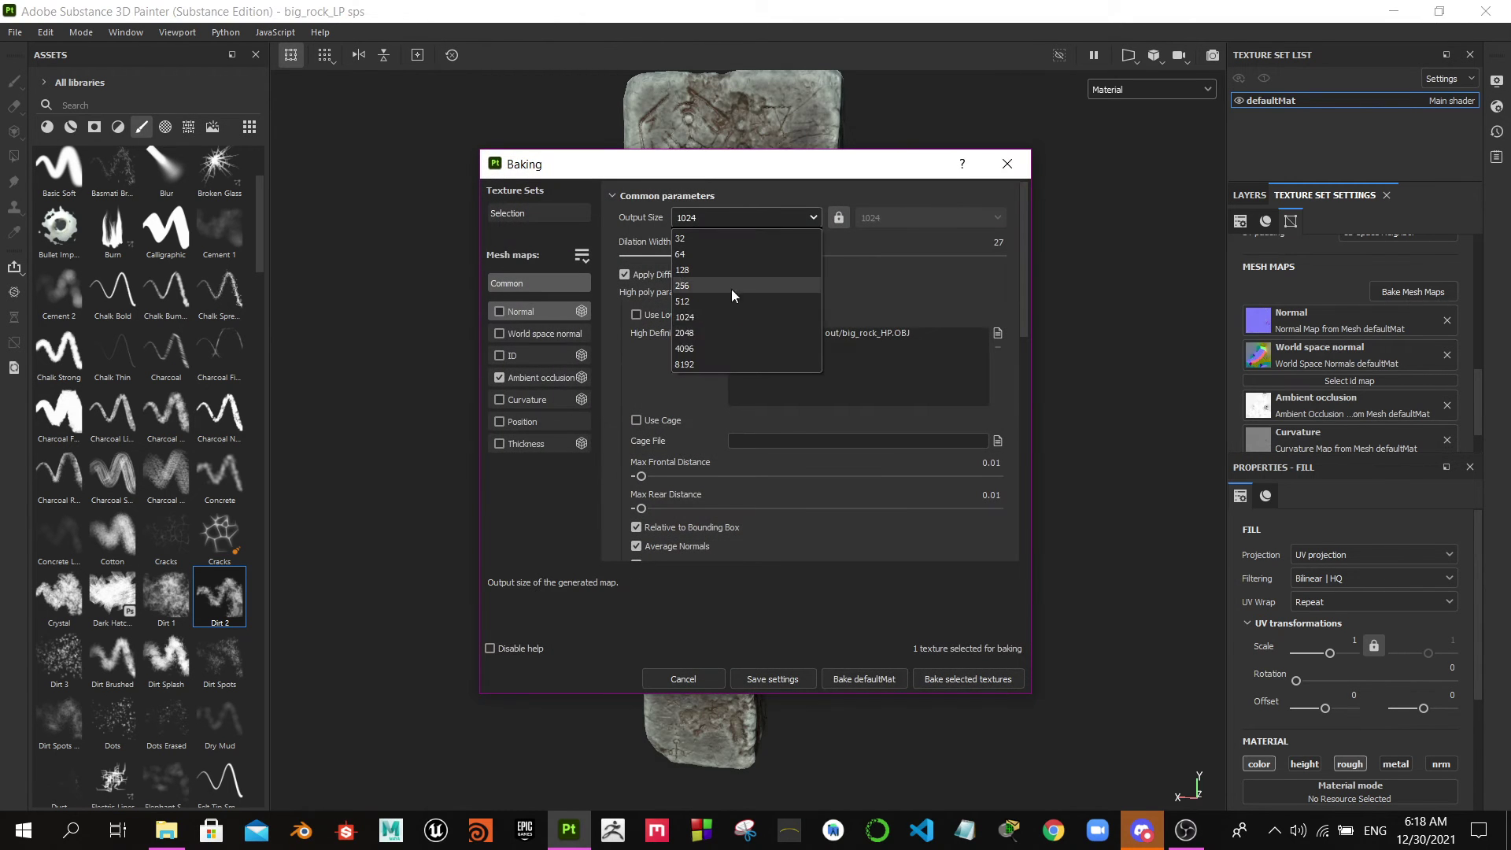
click(703, 334)
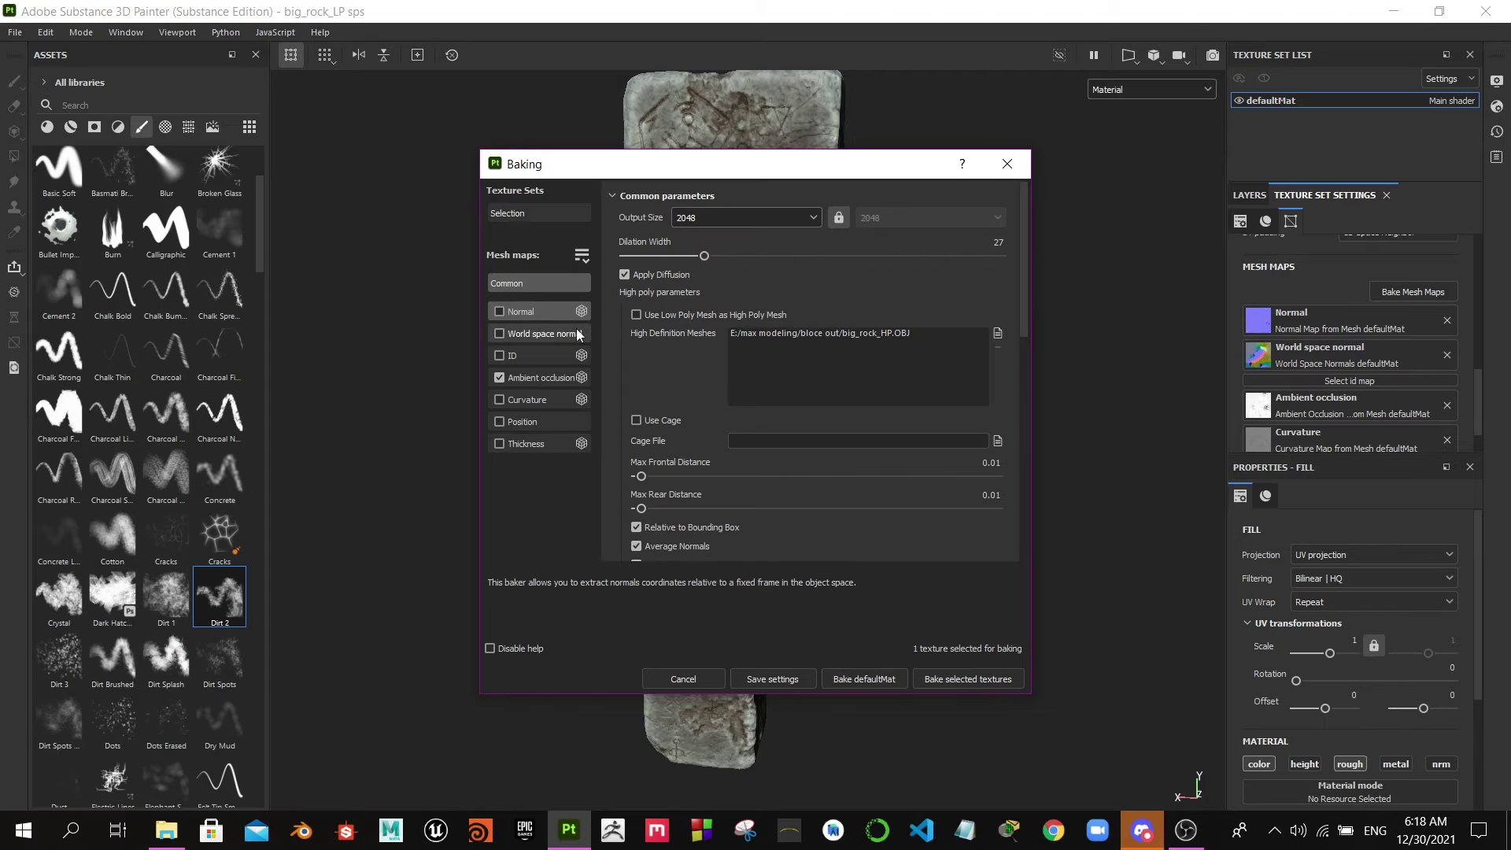
click(499, 312)
click(499, 378)
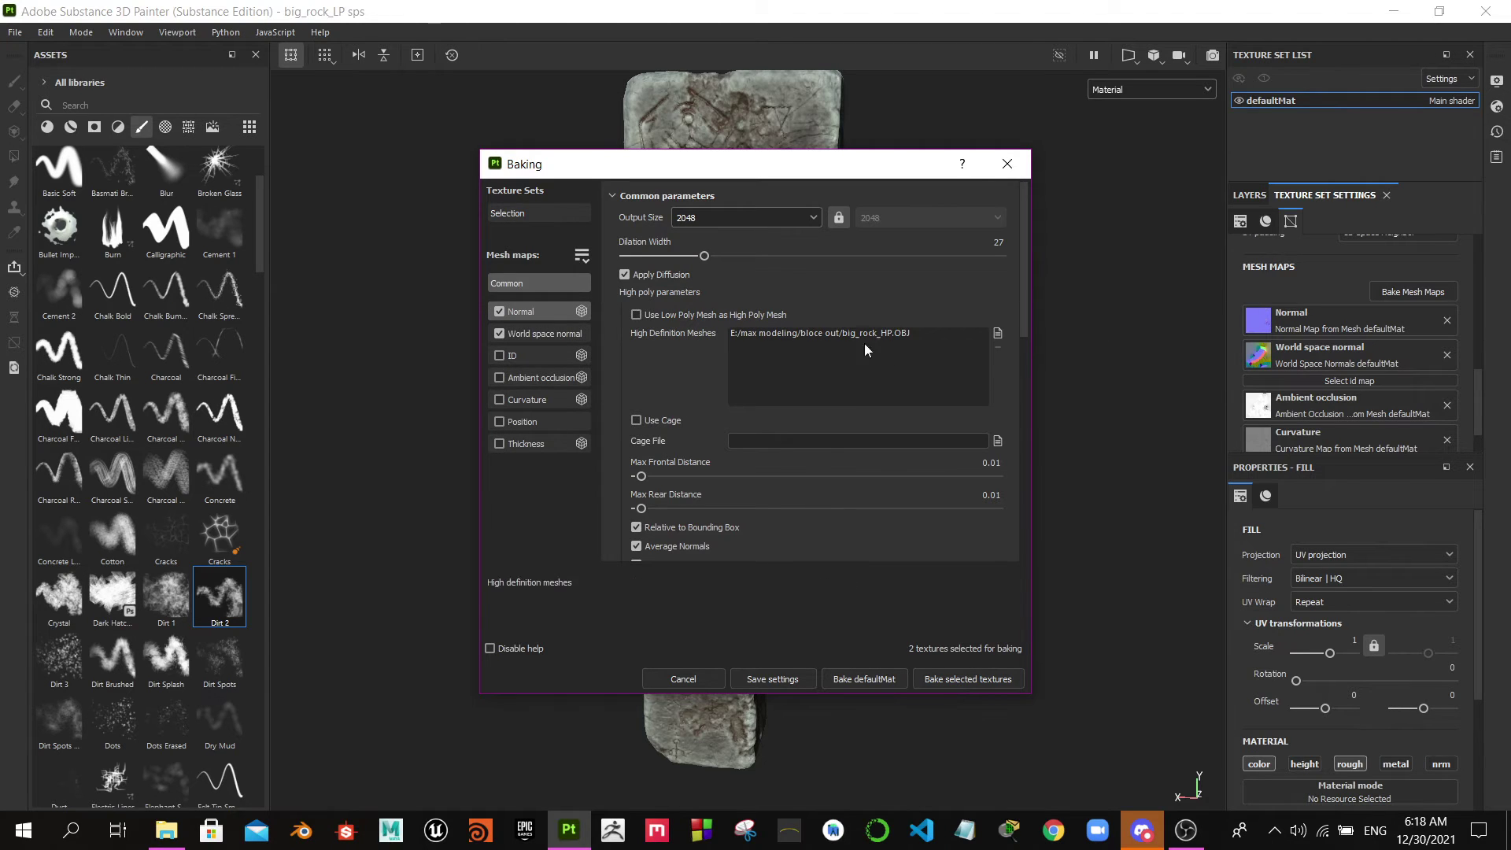
- Raise the bake antialiasing quality and bake the selected mesh maps
scroll(944, 377, down, 1)
scroll(946, 376, down, 2)
scroll(947, 376, down, 1)
scroll(929, 382, down, 3)
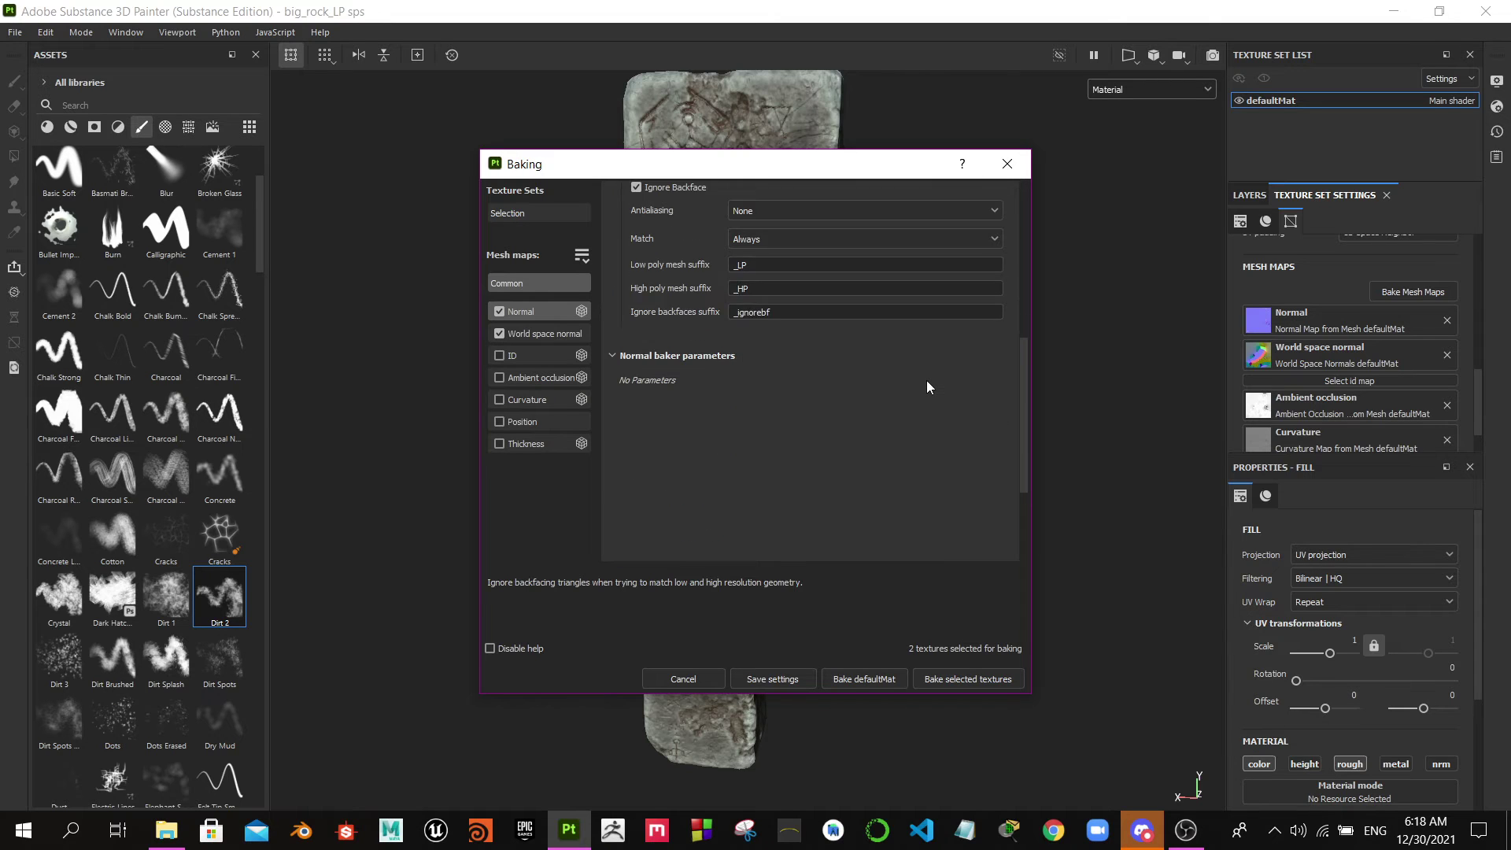
scroll(927, 381, down, 1)
scroll(928, 380, up, 3)
scroll(928, 381, up, 3)
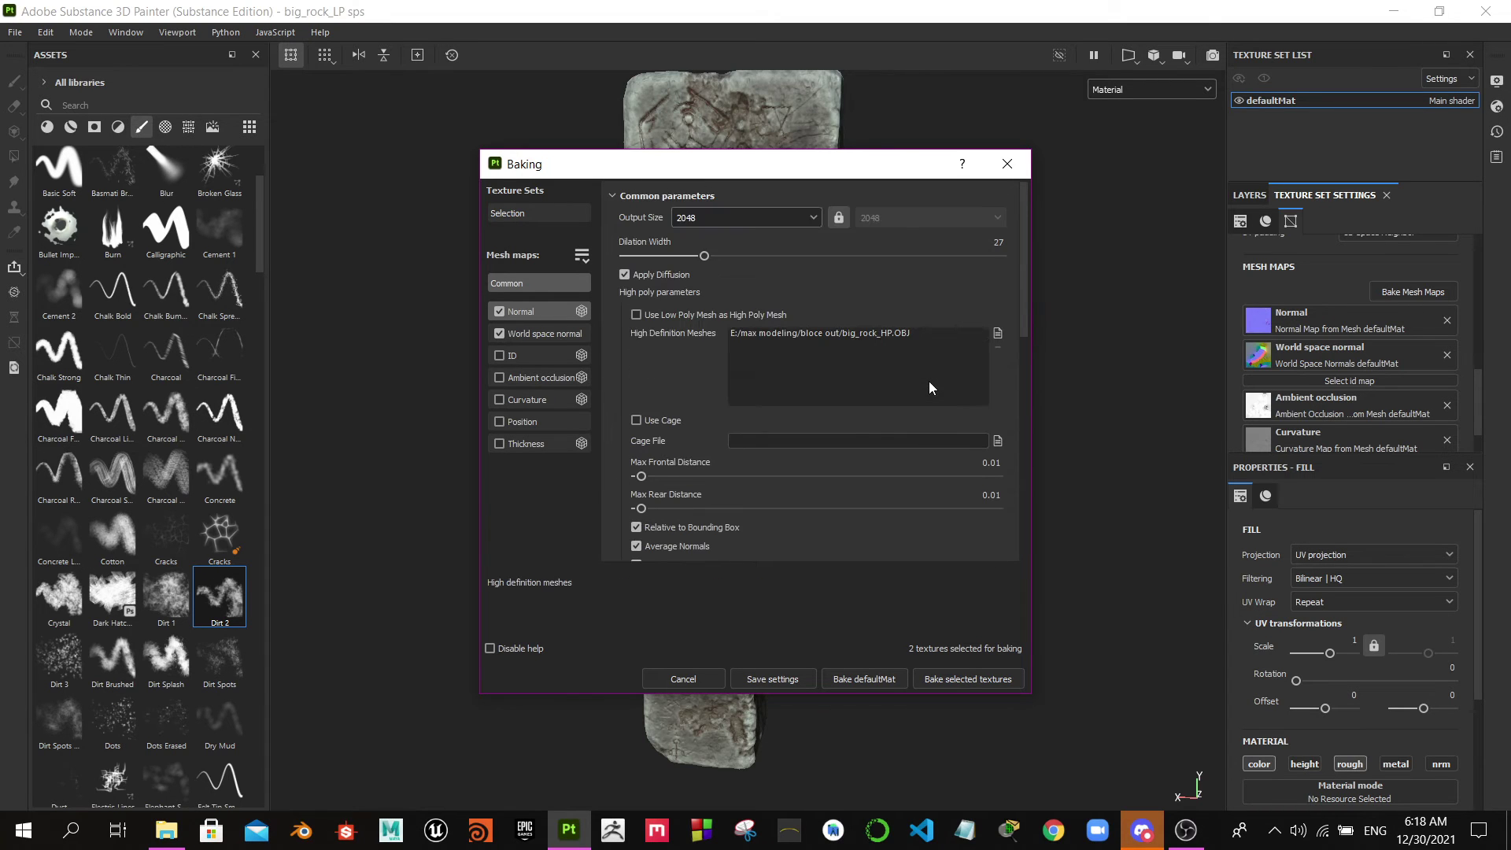
scroll(929, 385, down, 2)
scroll(929, 385, down, 1)
scroll(929, 385, down, 1)
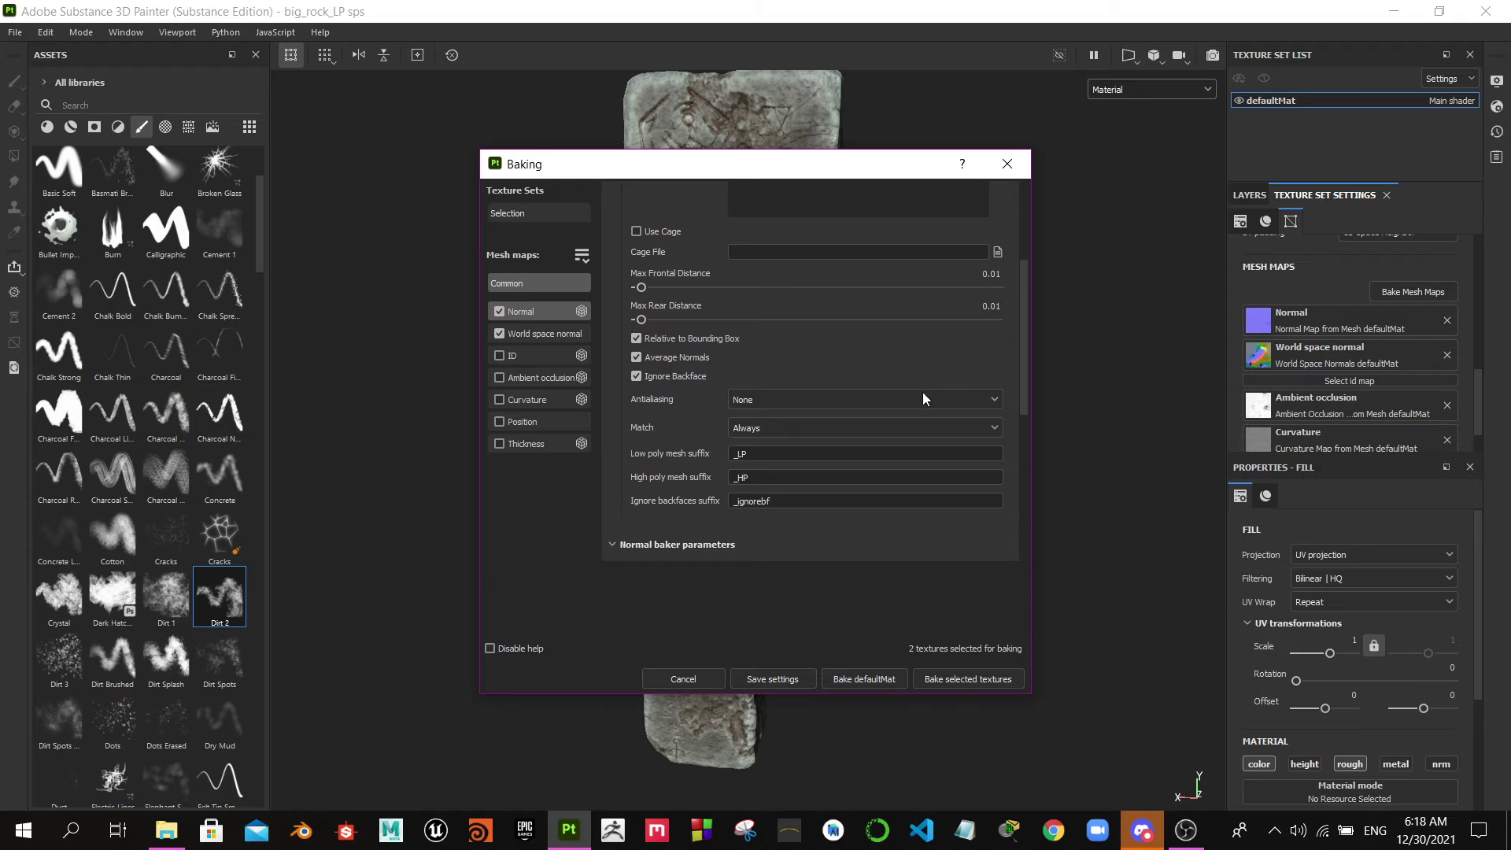
click(922, 400)
click(865, 451)
click(967, 679)
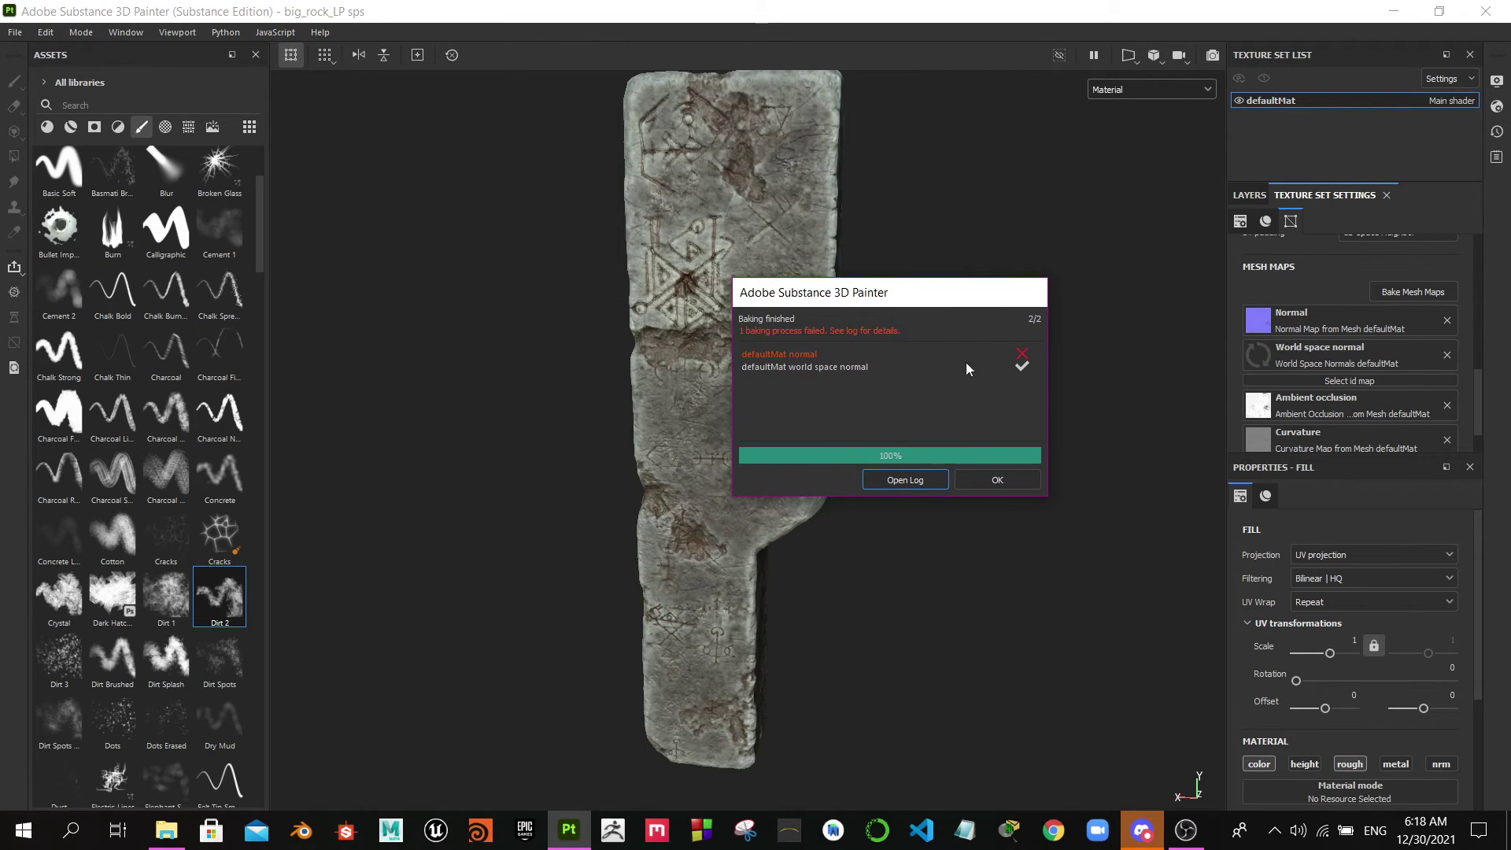
- Add bloce out/big_rock_HP as an extra high-definition mesh in the baking settings
click(997, 480)
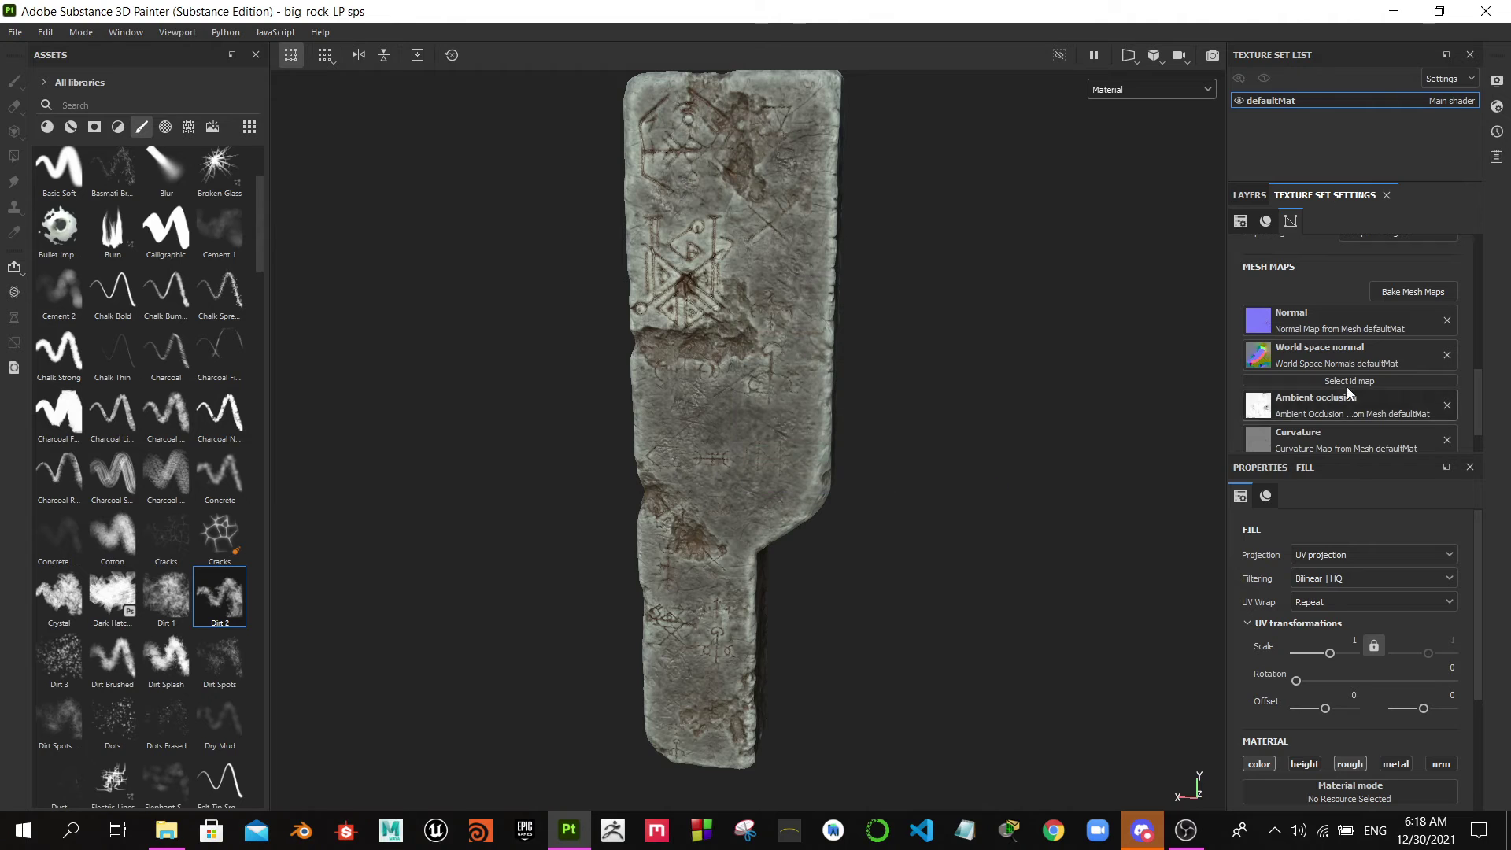
click(1417, 292)
scroll(856, 385, down, 3)
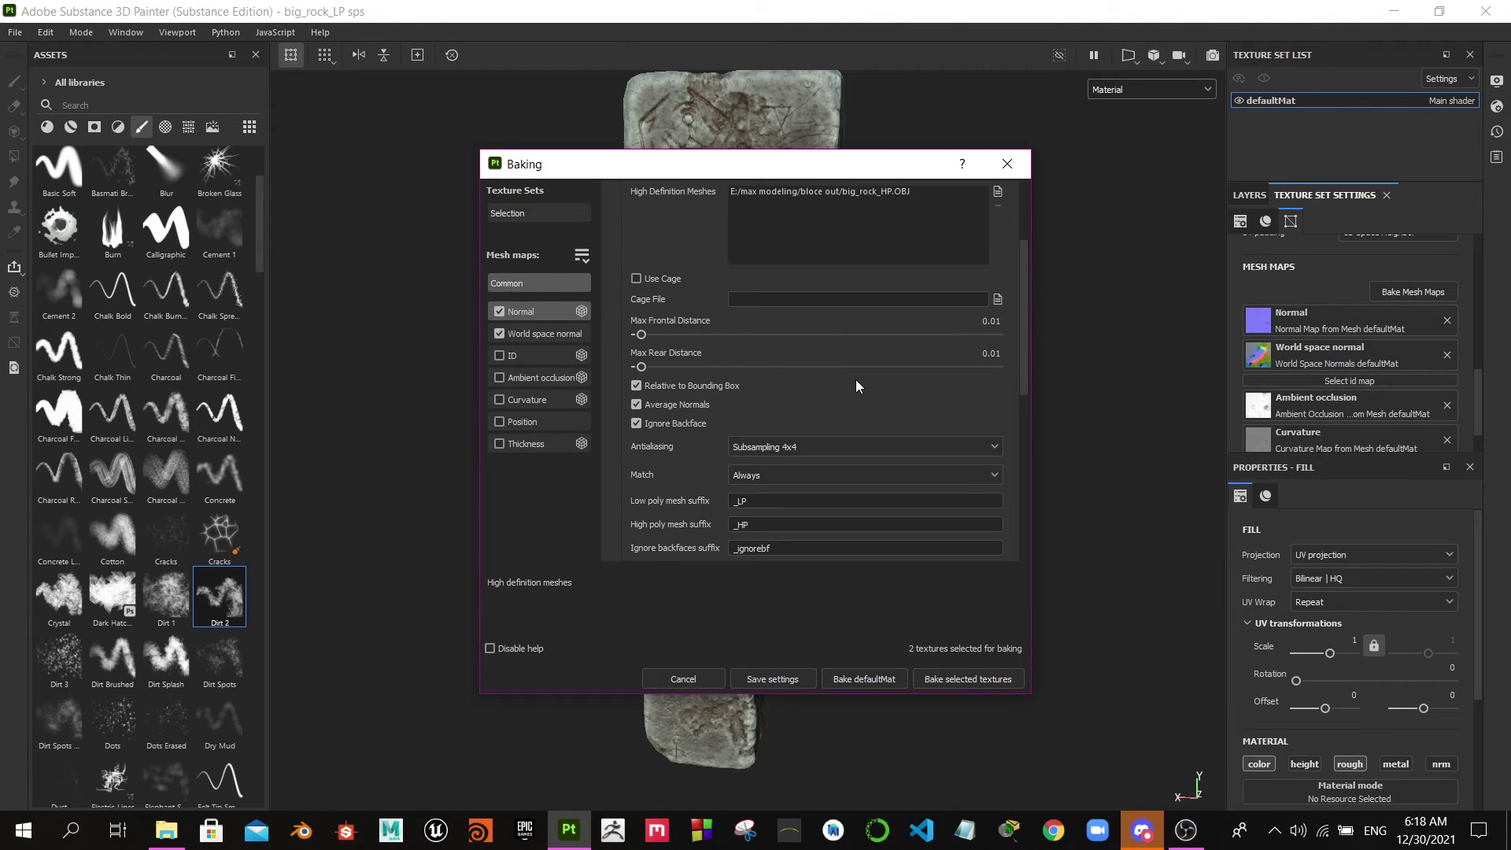
scroll(843, 404, down, 1)
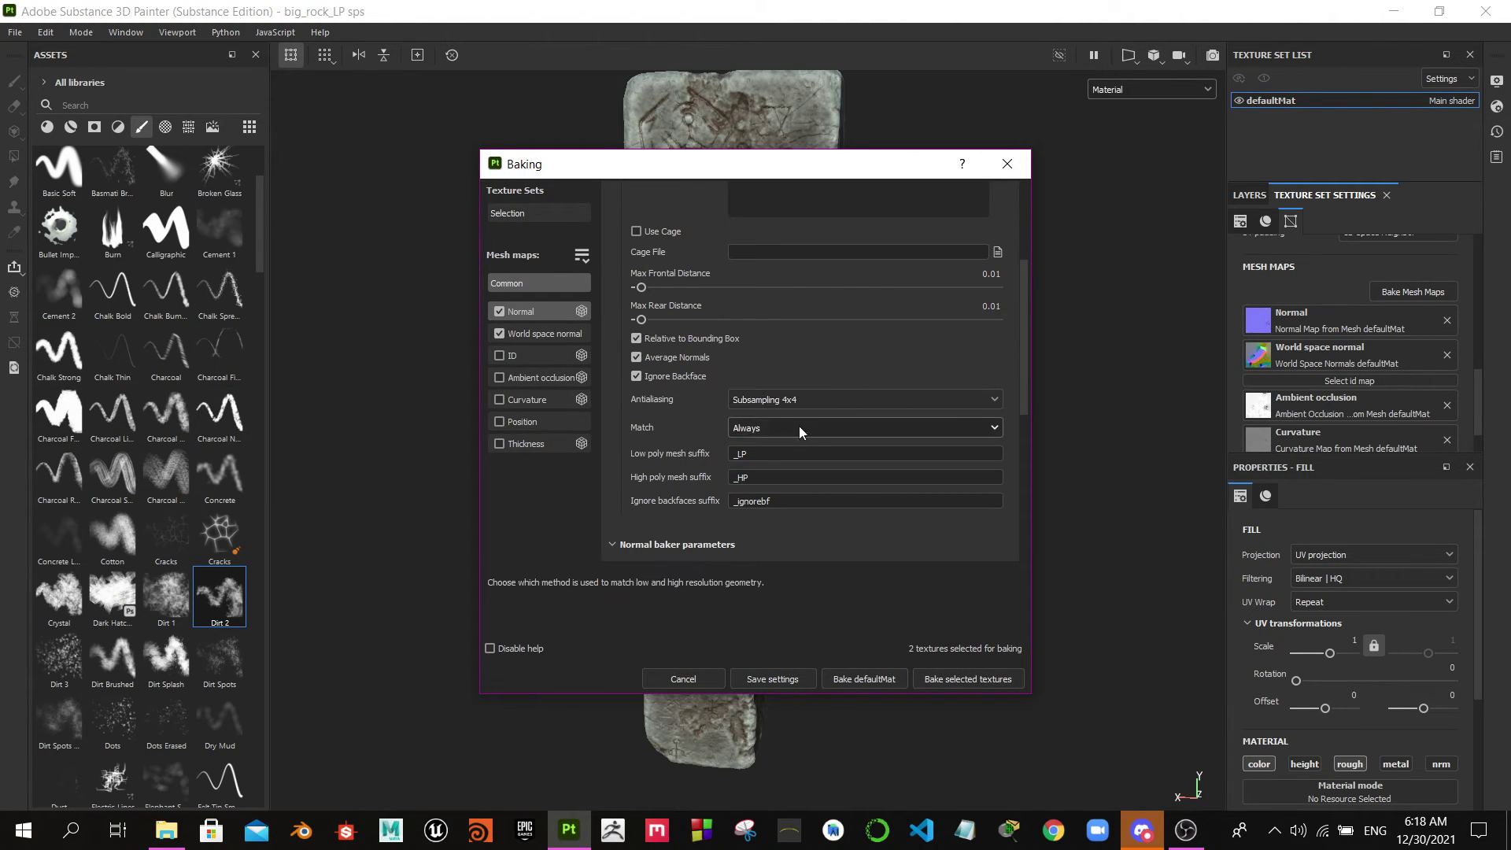
scroll(804, 390, up, 3)
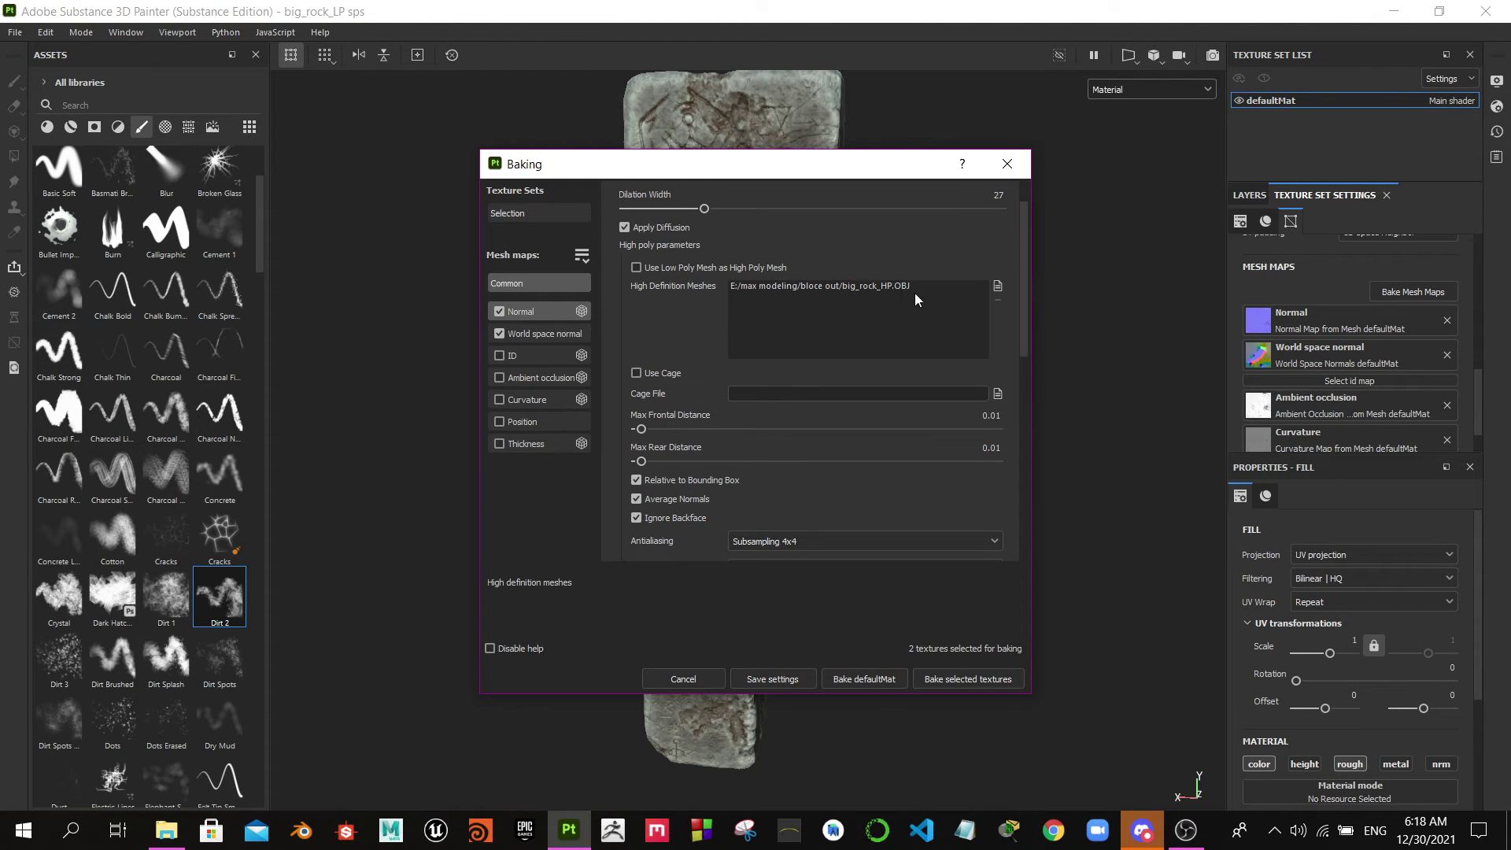
click(997, 286)
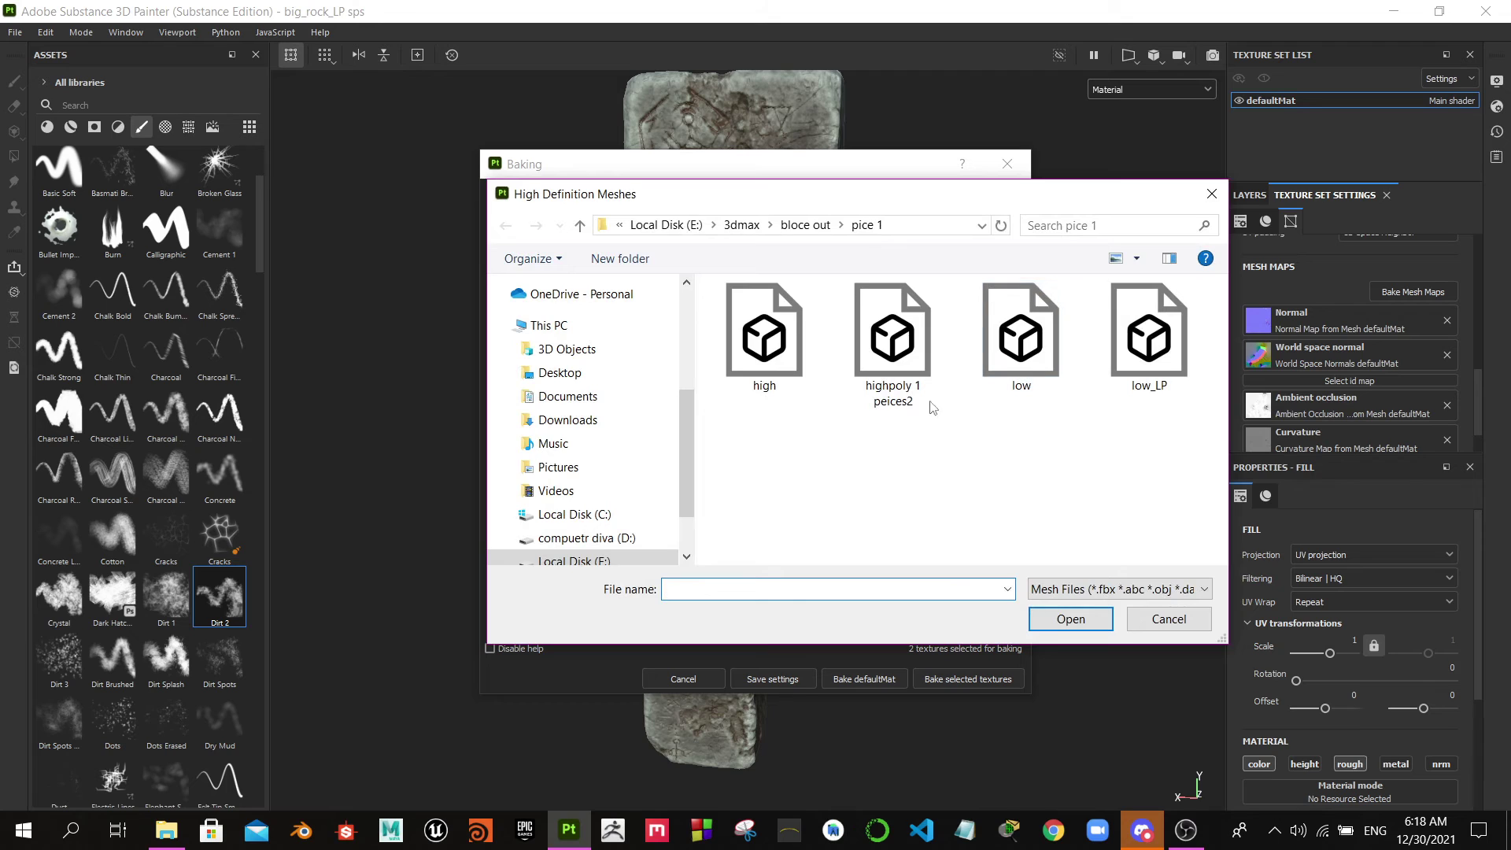
click(815, 226)
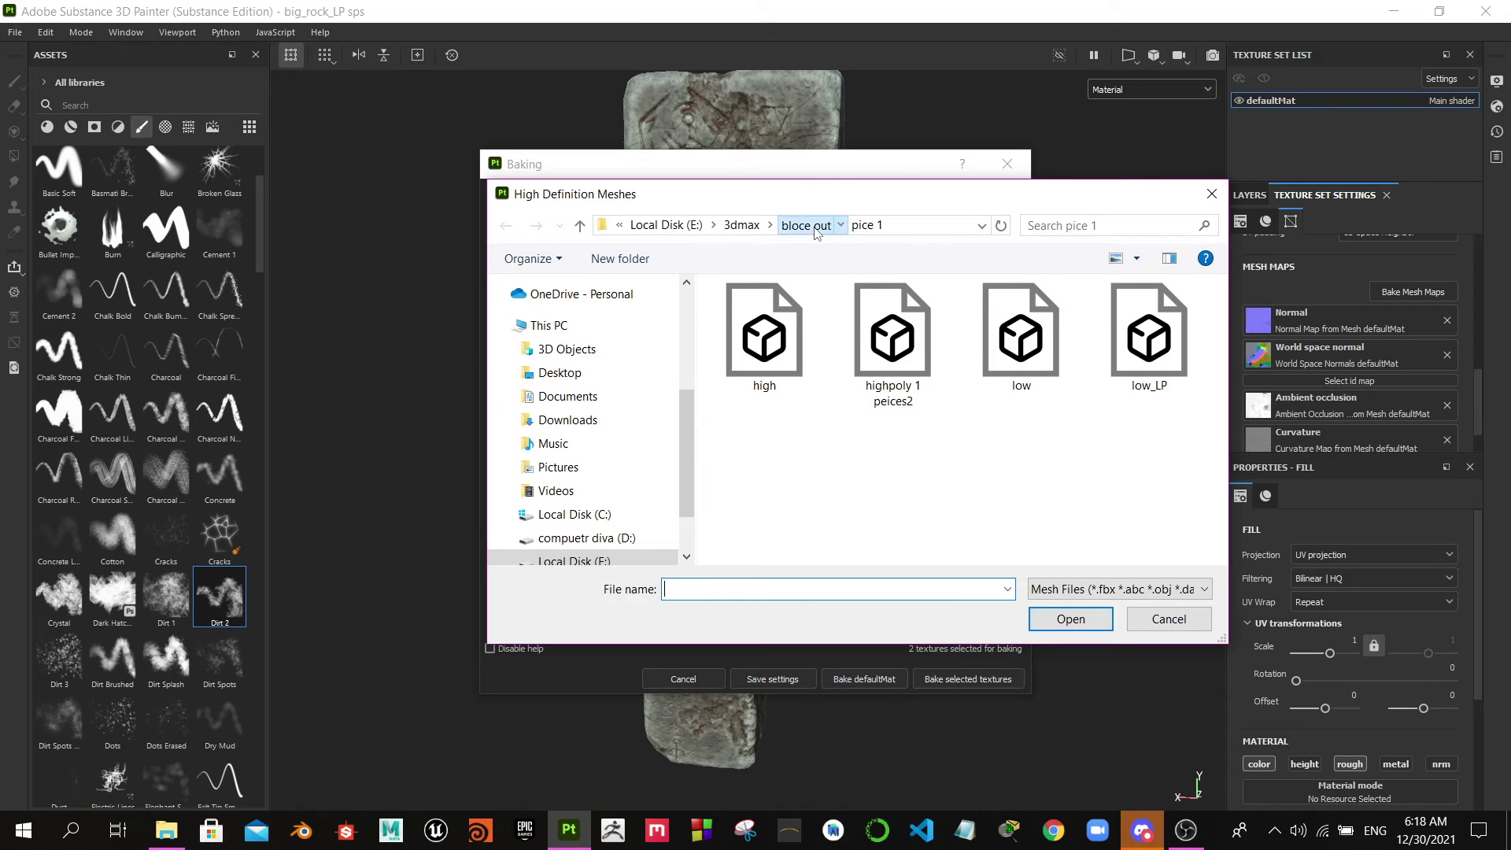
scroll(949, 406, down, 1)
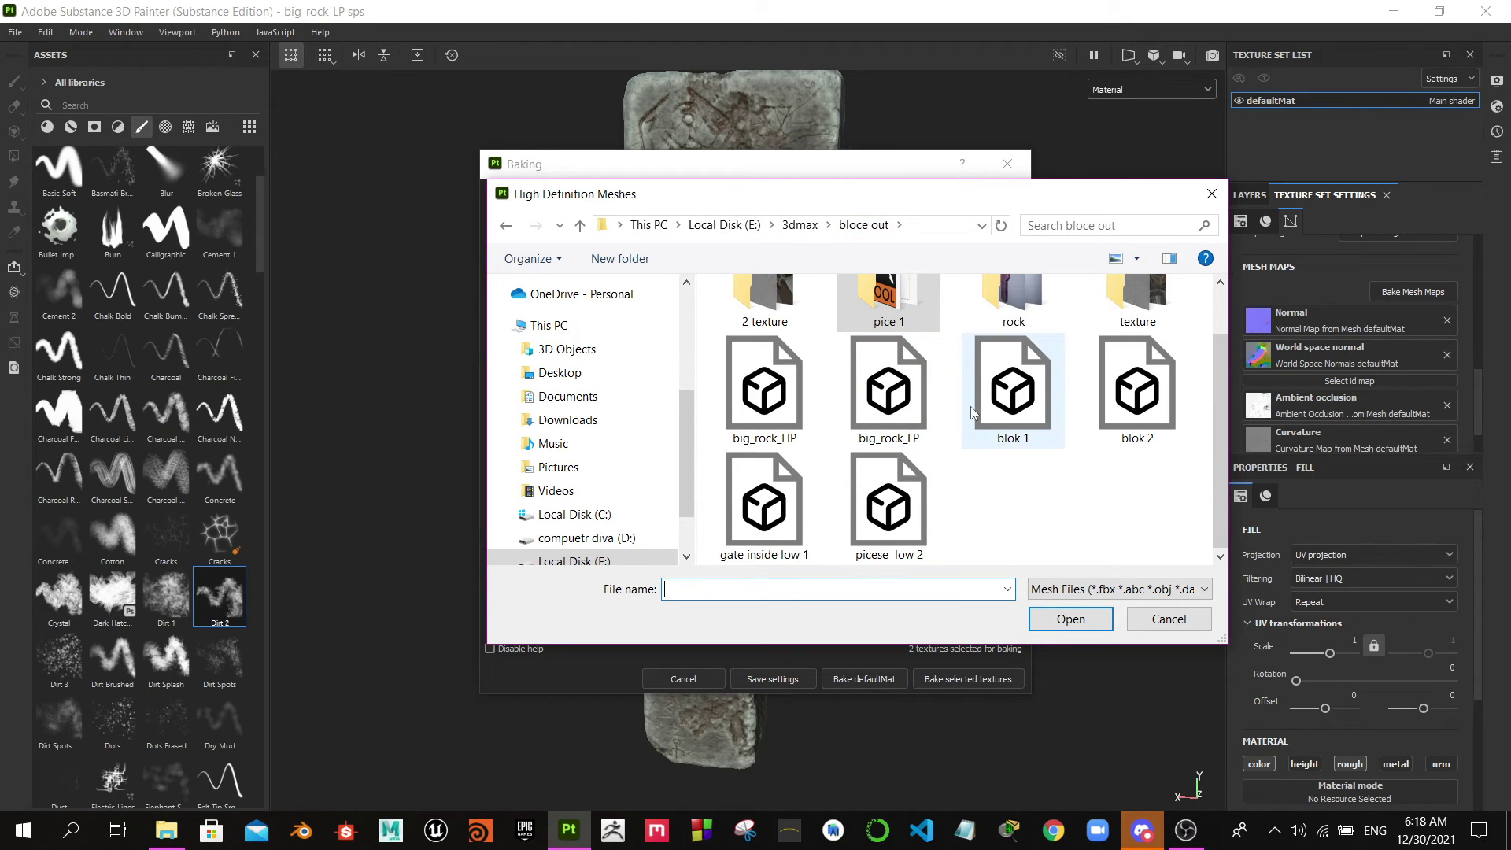
double_click(764, 390)
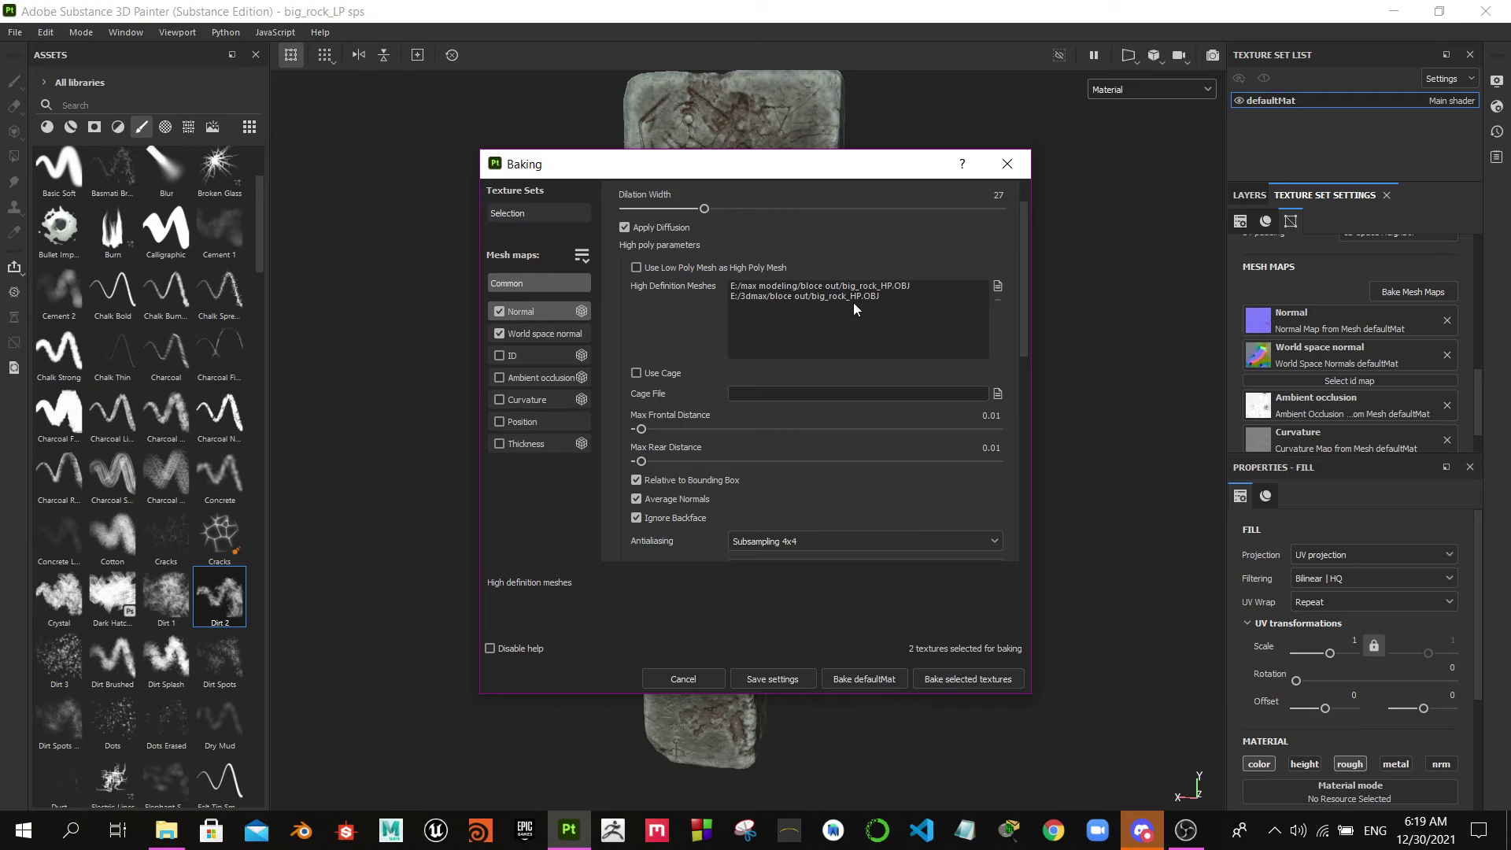
- Re-bake the Normal and World space normal maps, completing 2/2 successfully
click(961, 681)
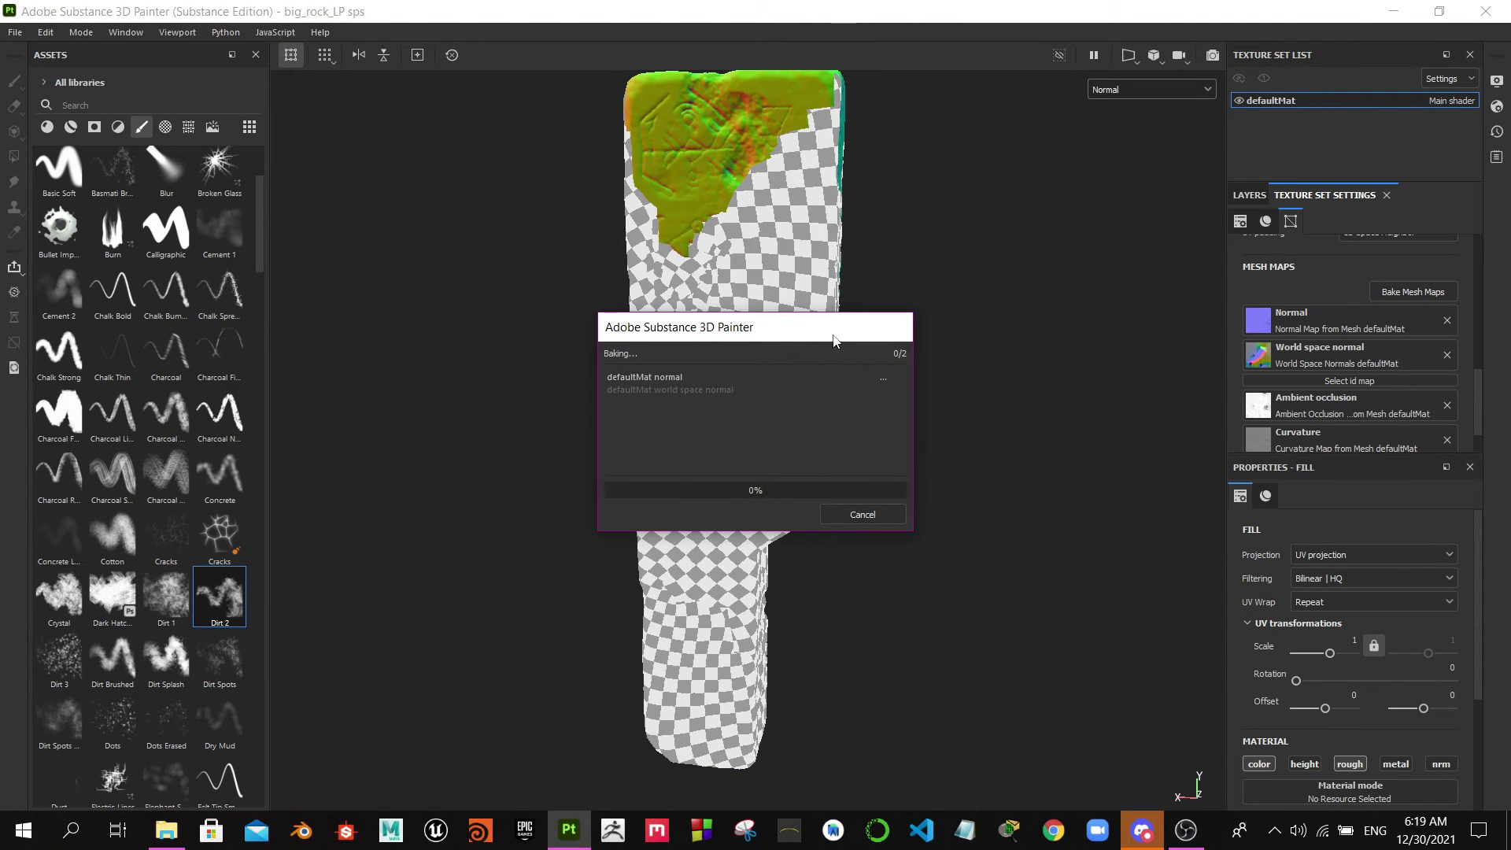
drag(777, 329, 1013, 275)
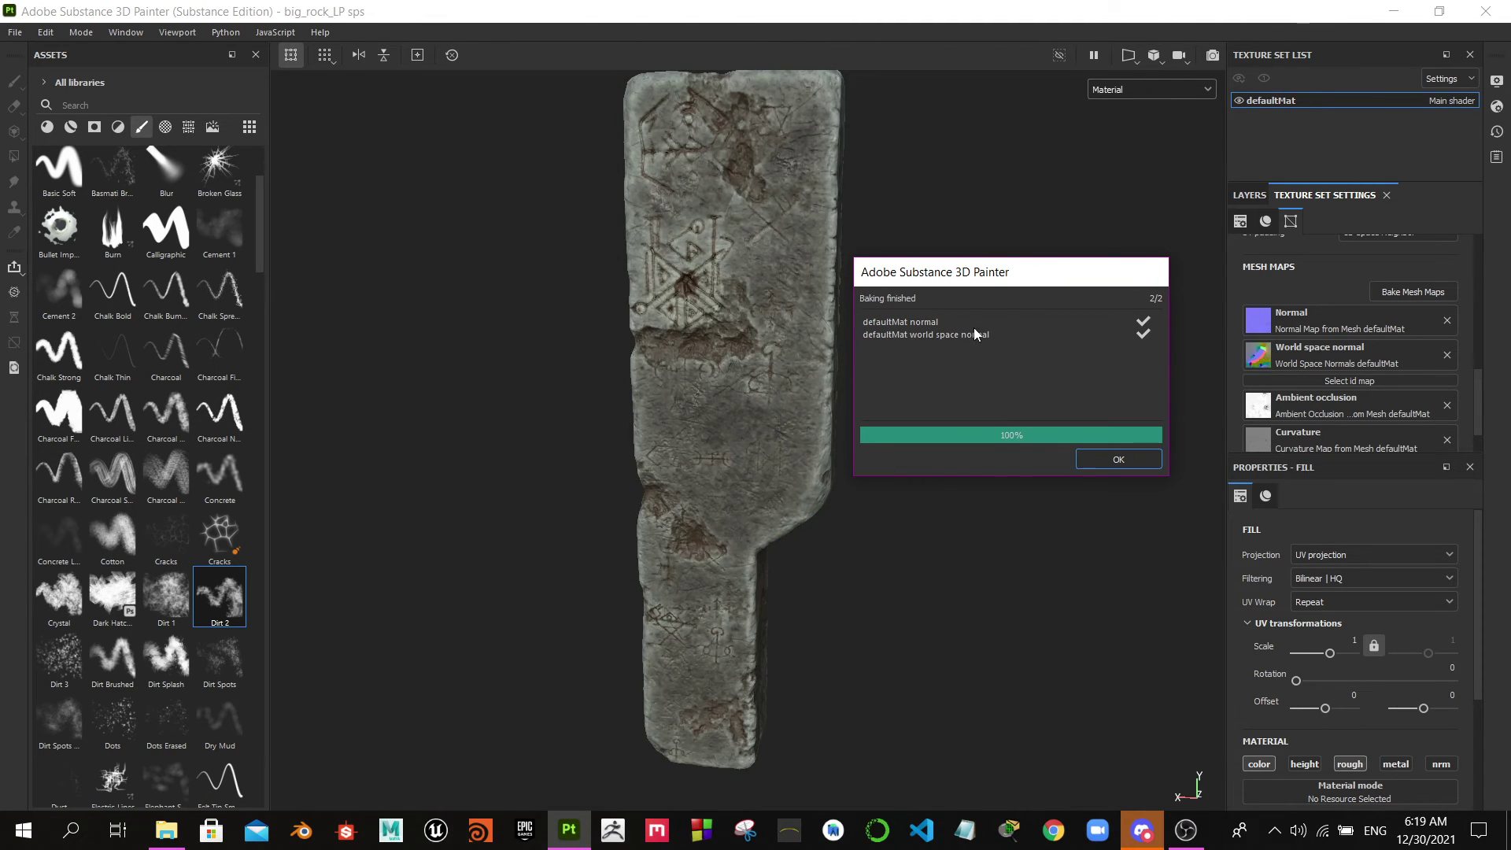
click(1094, 460)
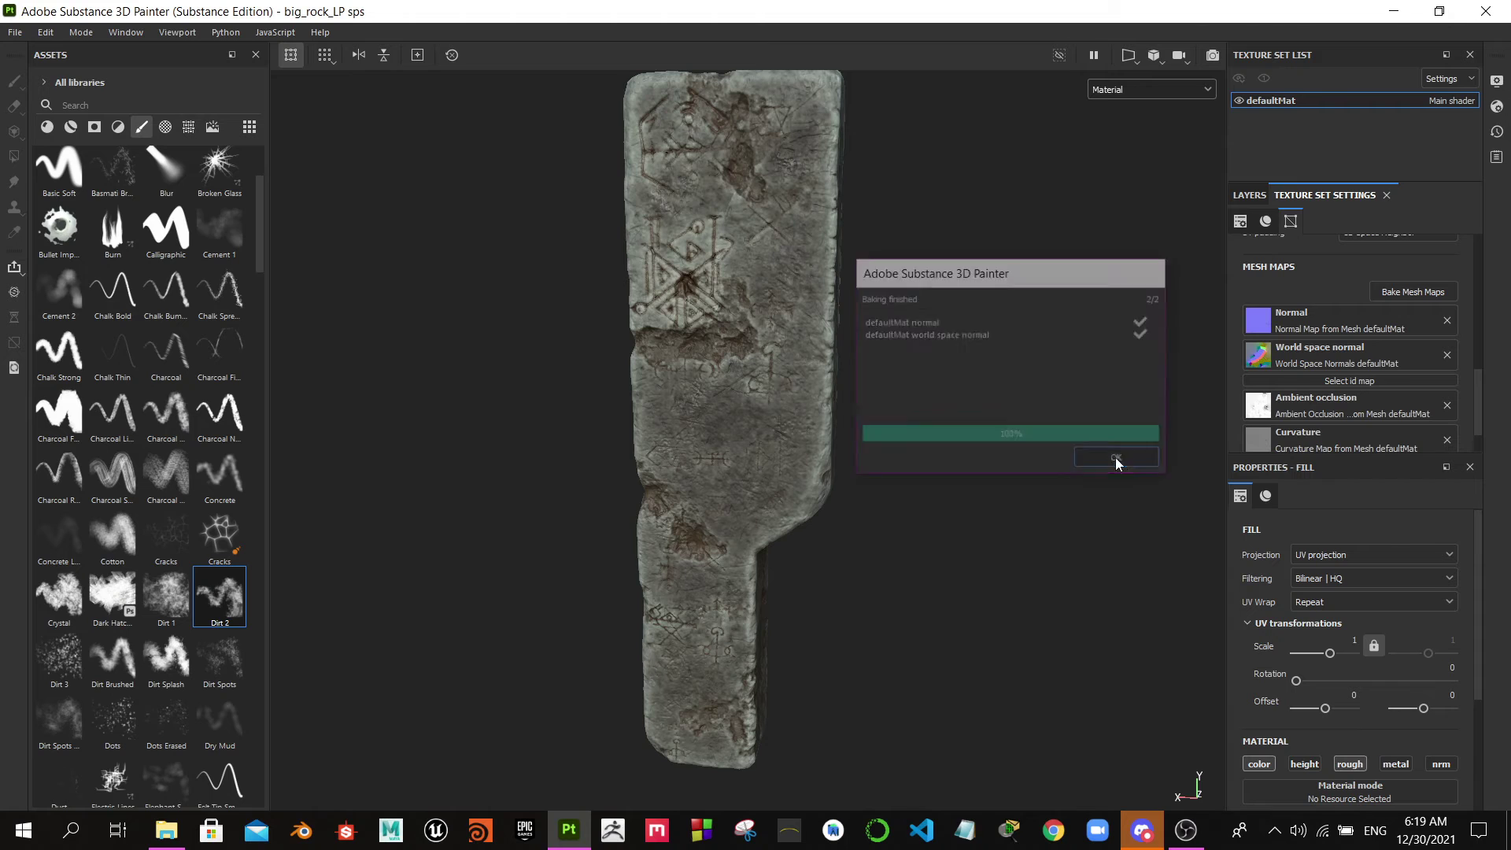
- Switch the bake to Ambient occlusion, Curvature and Position only and bake all three maps
click(1406, 292)
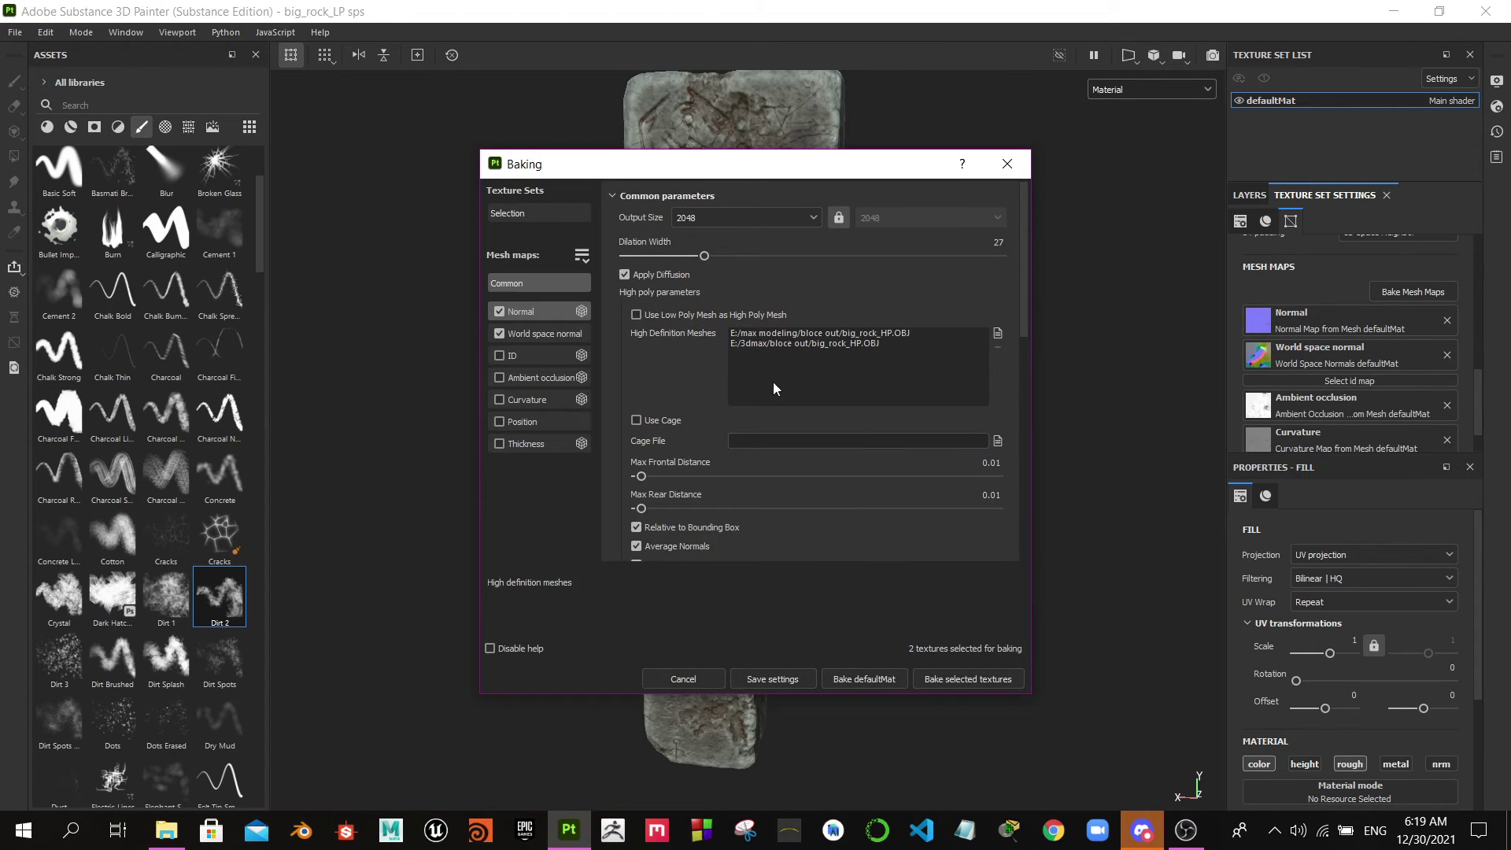
click(499, 334)
click(499, 378)
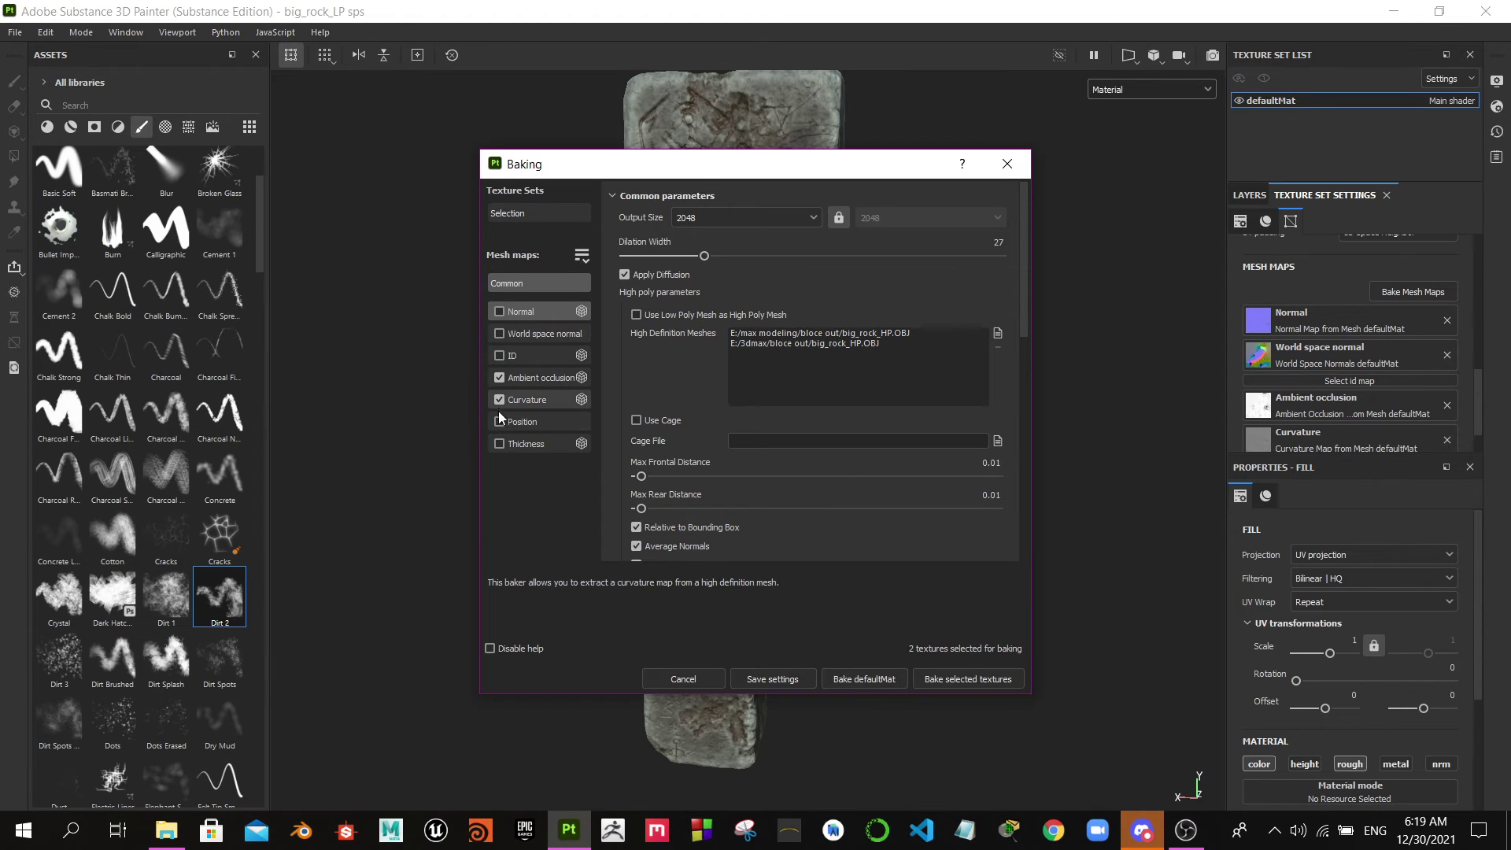
click(498, 422)
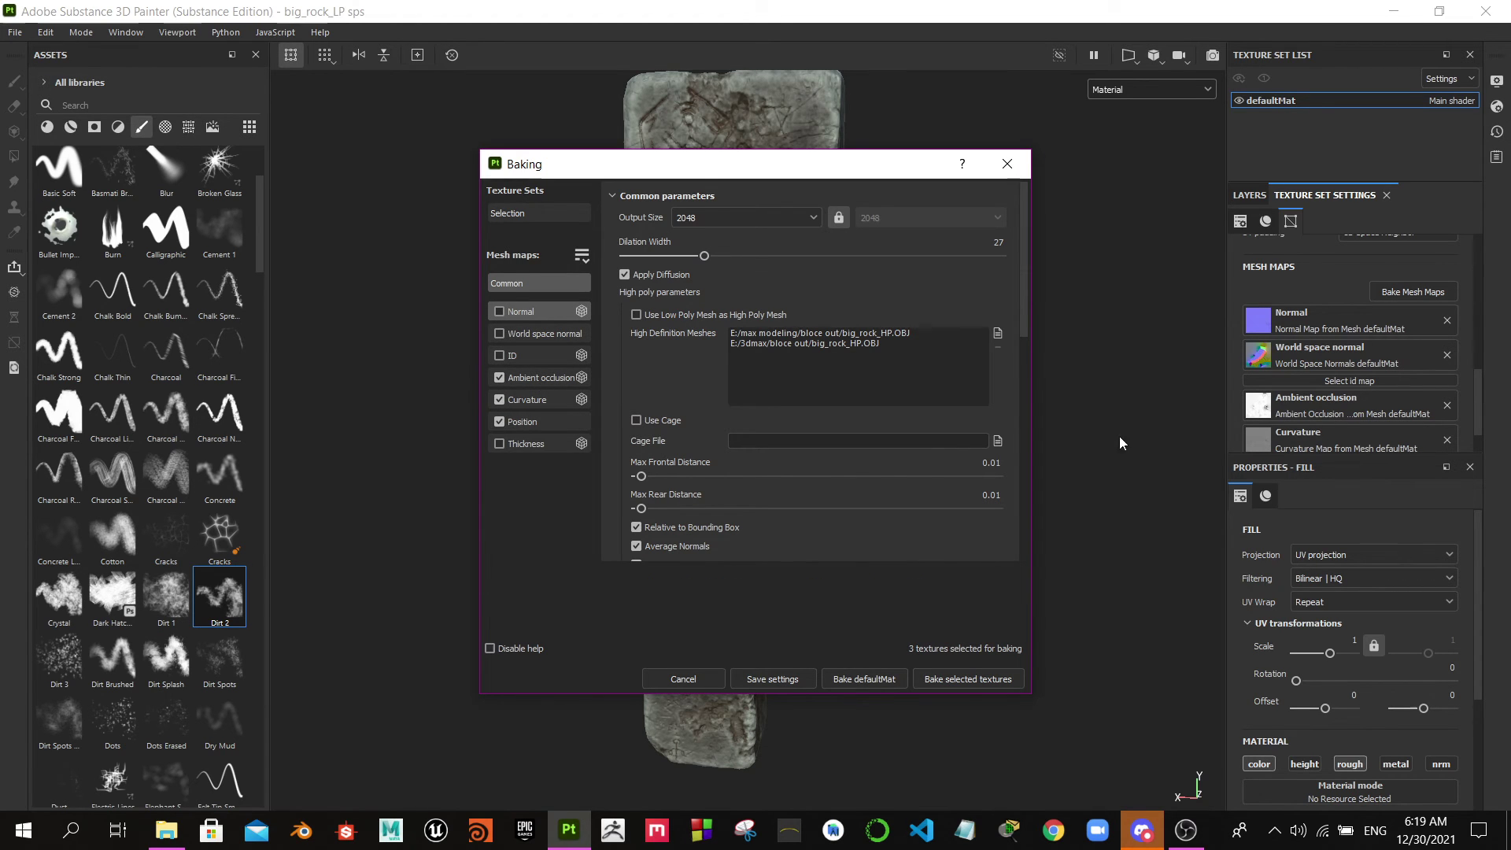
click(961, 682)
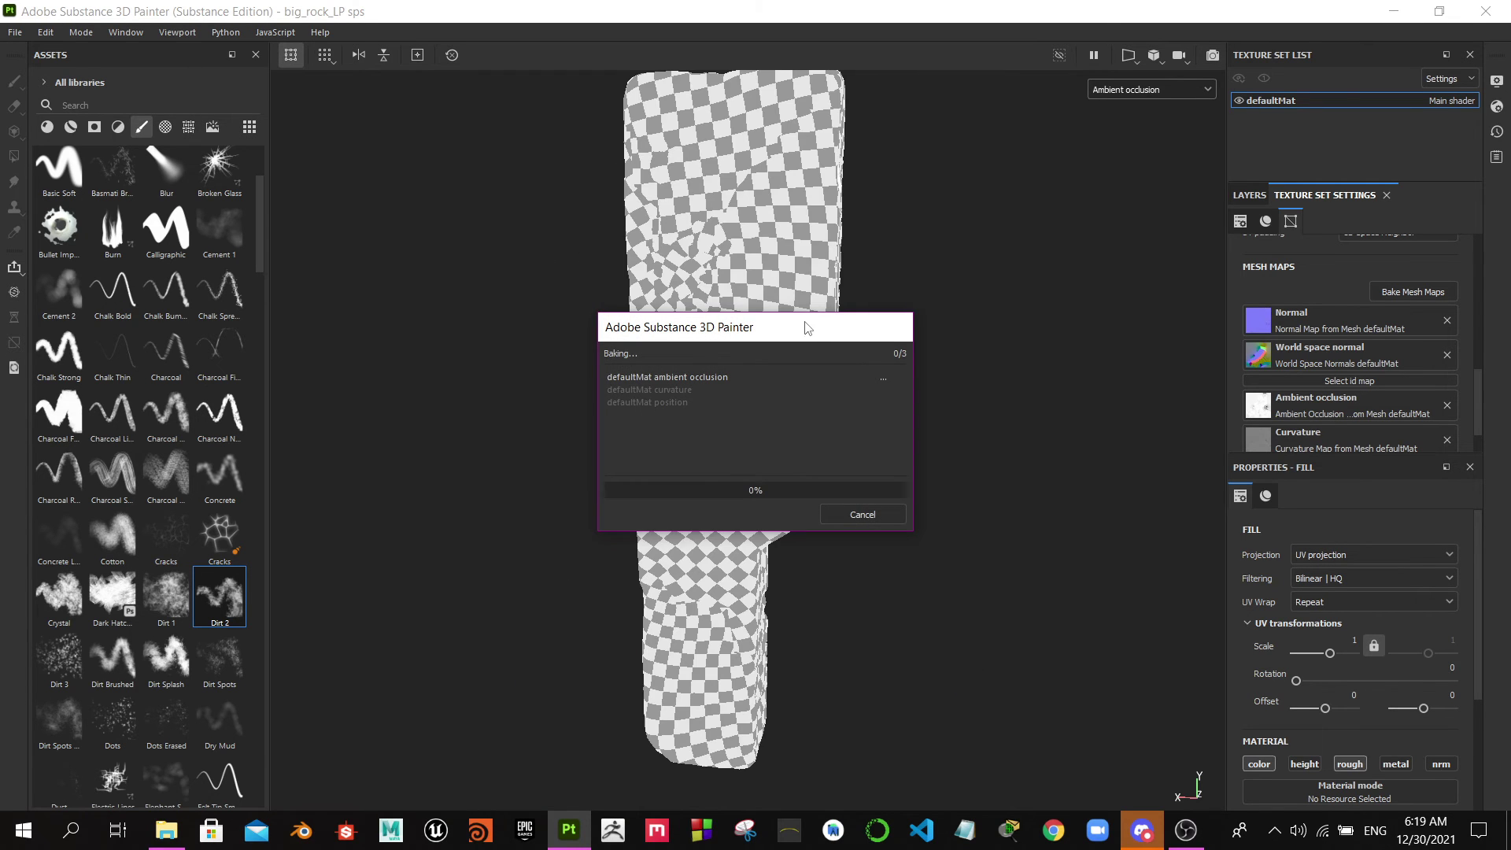
drag(806, 328, 536, 256)
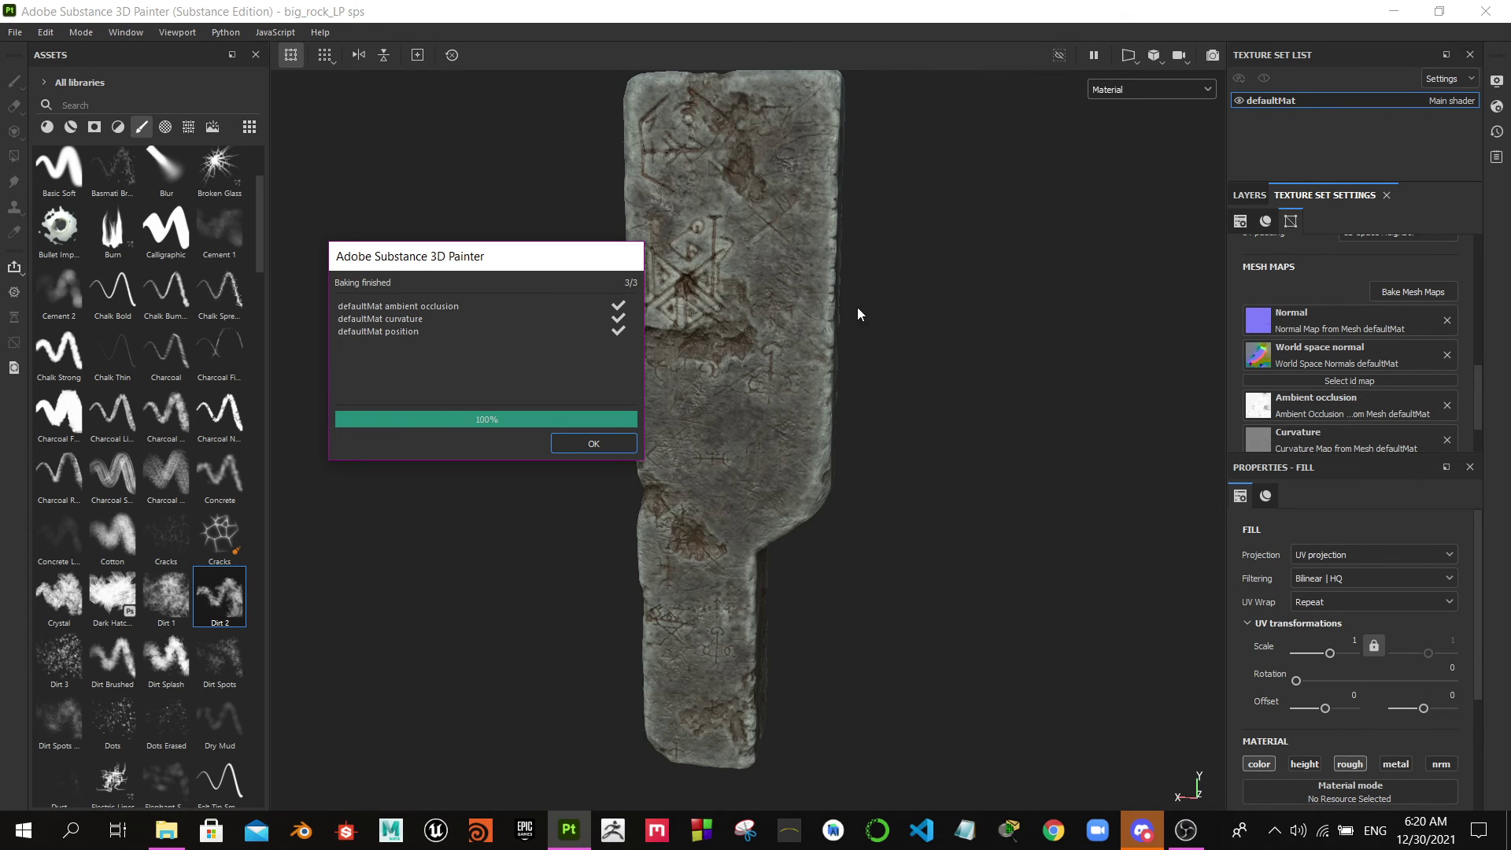
click(593, 446)
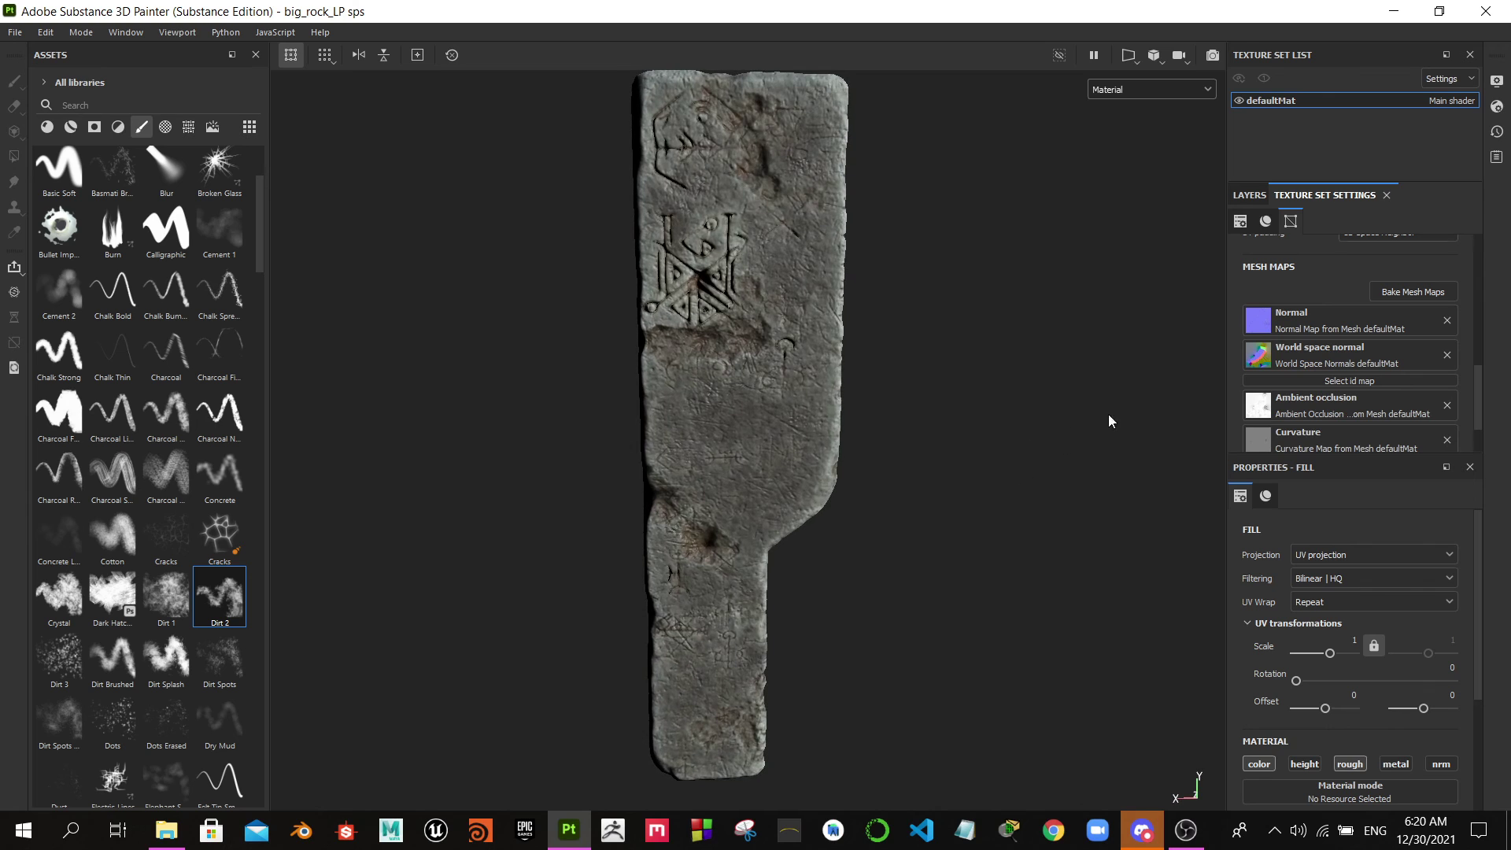
- Turn off Shadows in the viewport Display Settings
click(1497, 82)
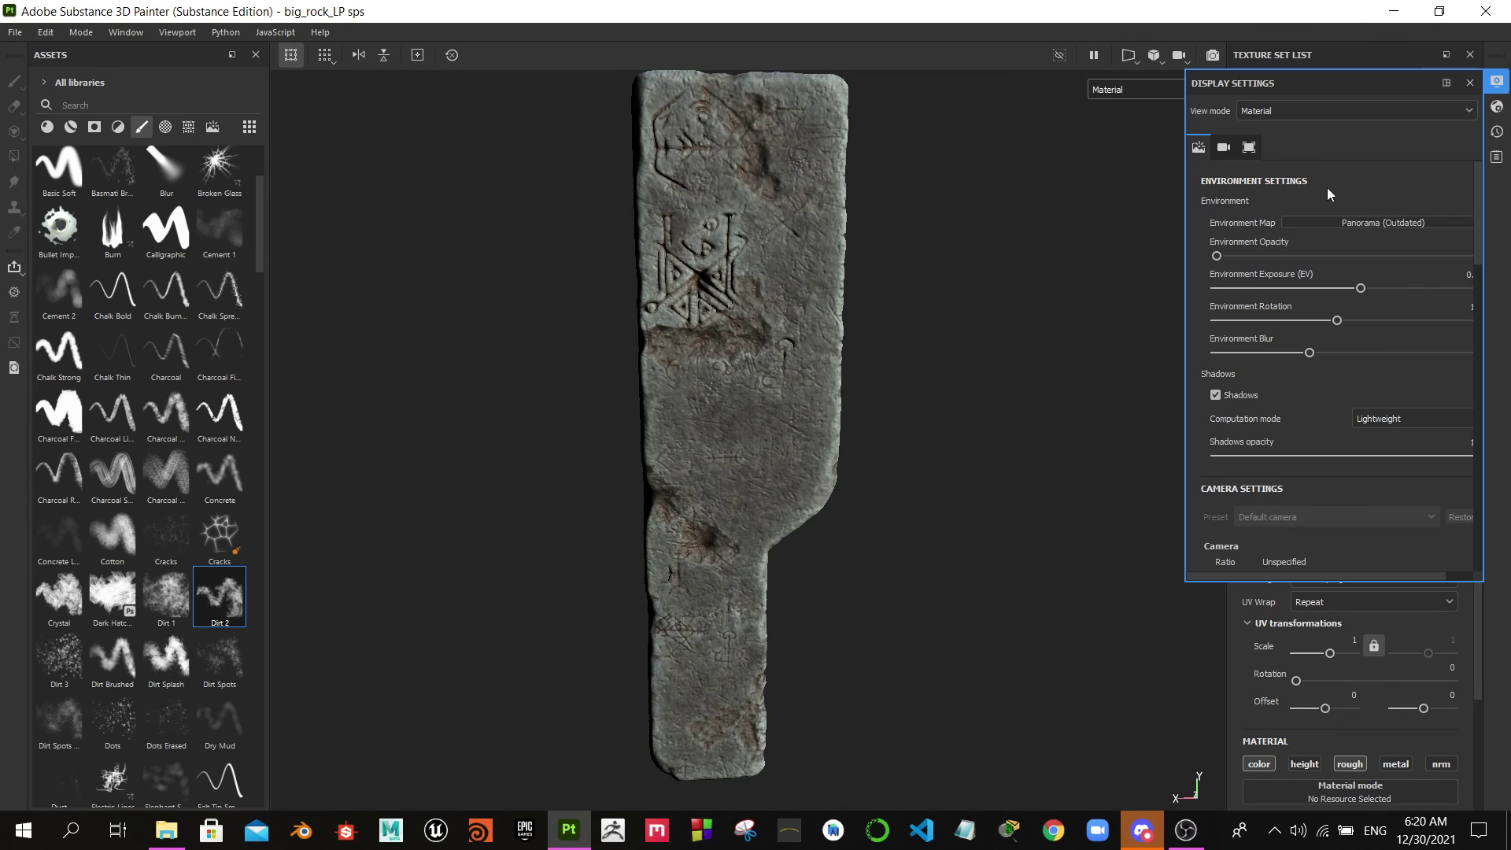
click(1217, 395)
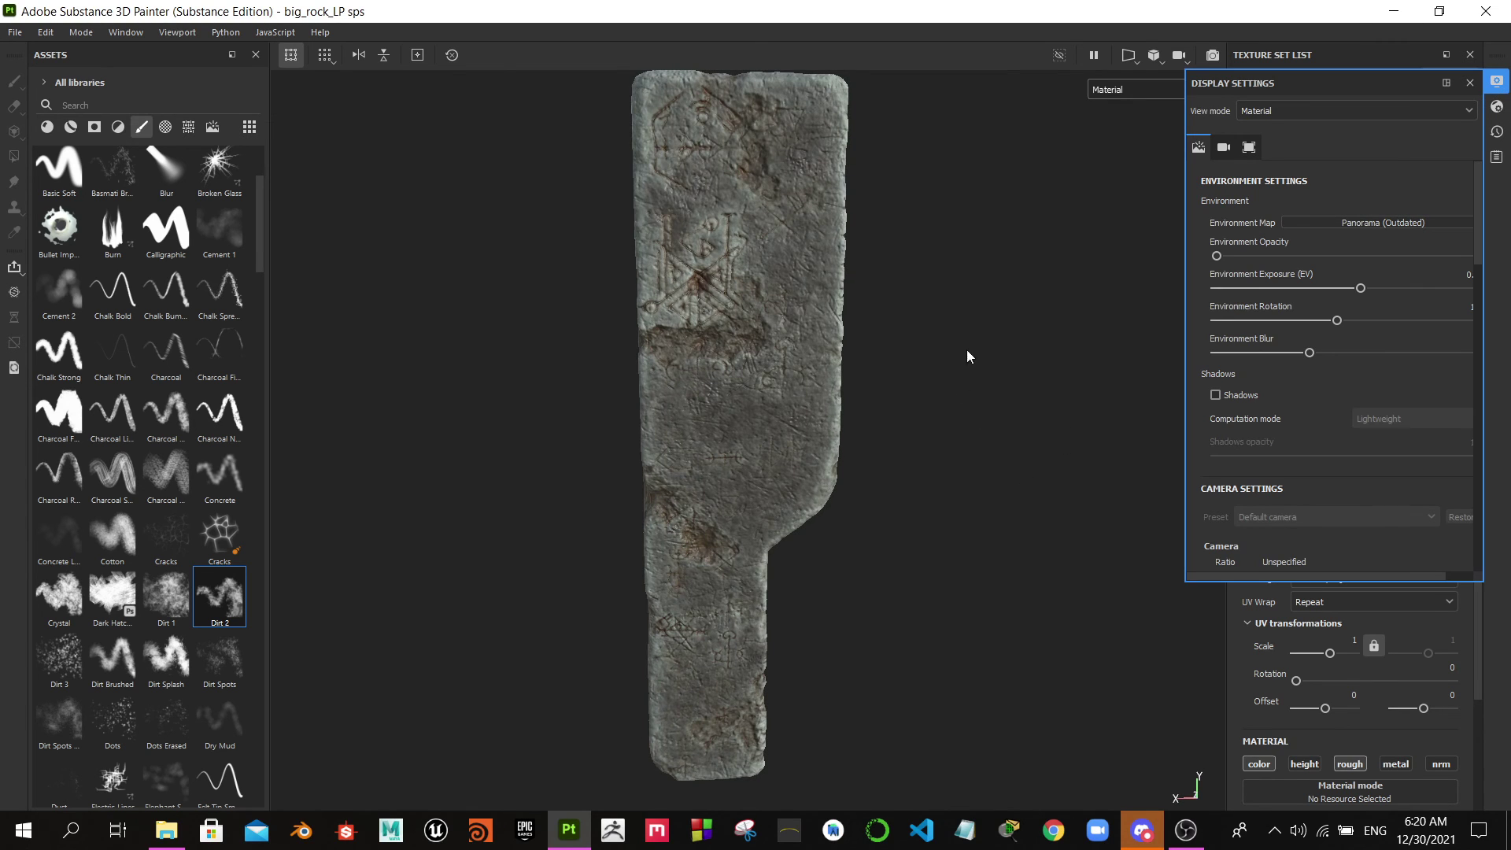
click(971, 391)
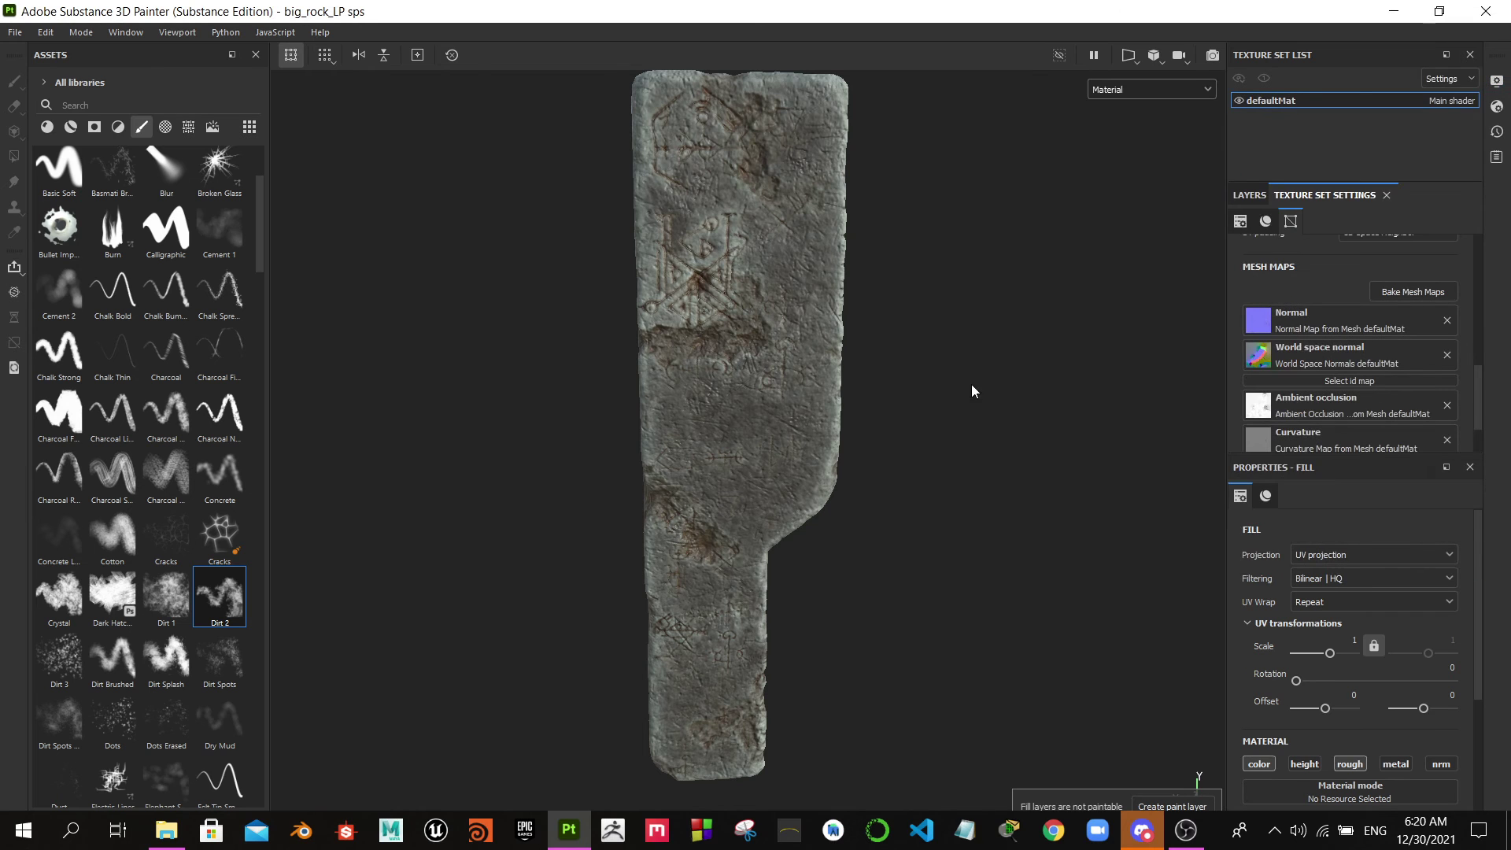
- Rotate the environment lighting and view around the rock to reveal the carved runes
shift+right_drag(924, 435, 845, 429)
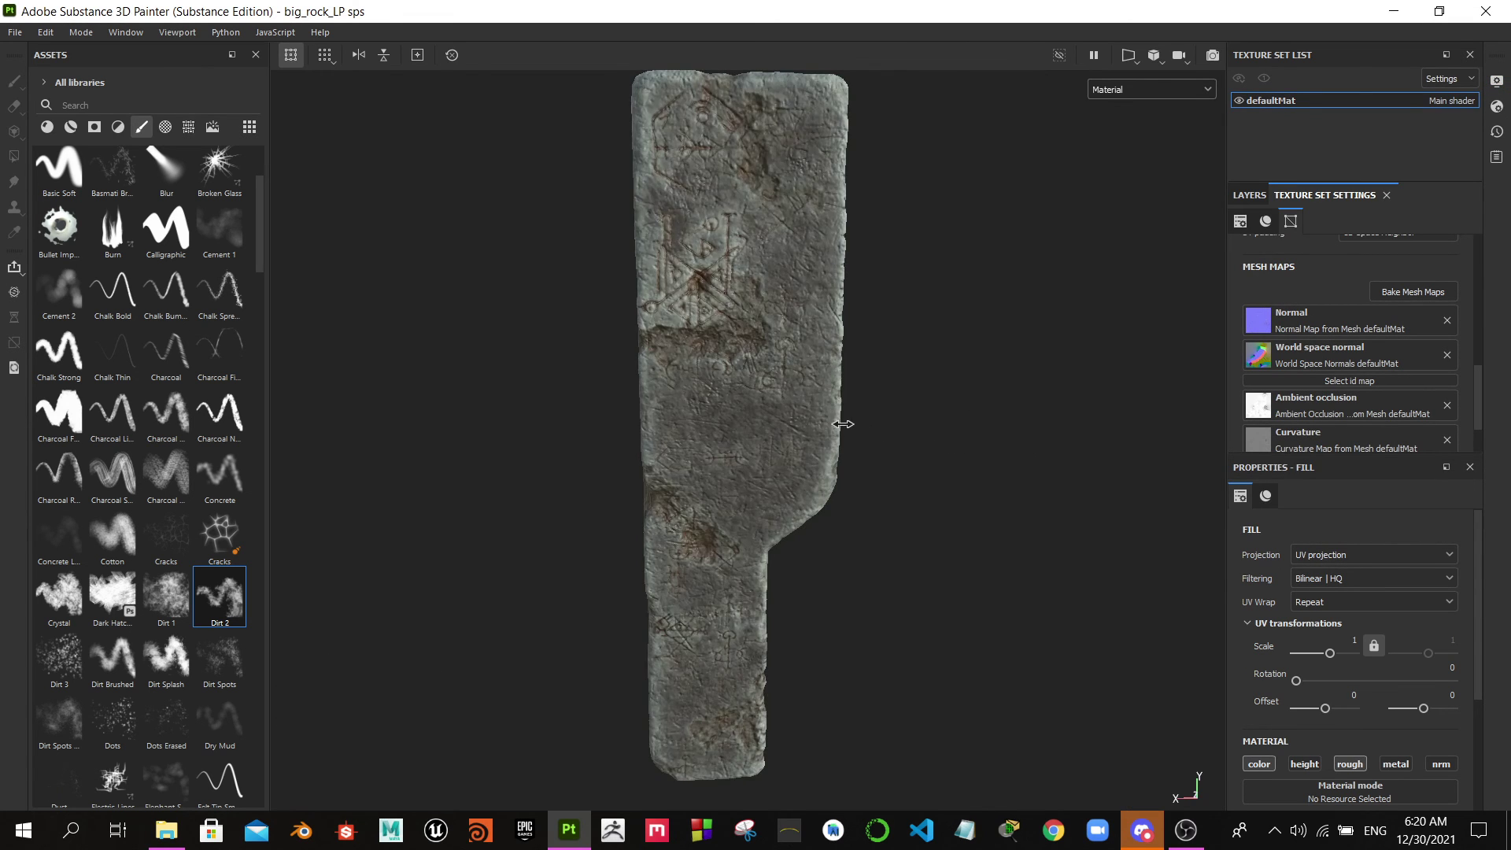
shift+right_drag(845, 429, 828, 429)
mouse_move(1050, 436)
alt+mouse_down()
mouse_move(575, 404)
mouse_move(574, 338)
mouse_move(359, 378)
mouse_move(1163, 395)
mouse_move(1240, 418)
mouse_move(1069, 455)
mouse_move(1251, 303)
mouse_move(944, 375)
mouse_move(810, 347)
mouse_move(1138, 401)
mouse_move(1015, 402)
mouse_move(990, 426)
alt+mouse_up()
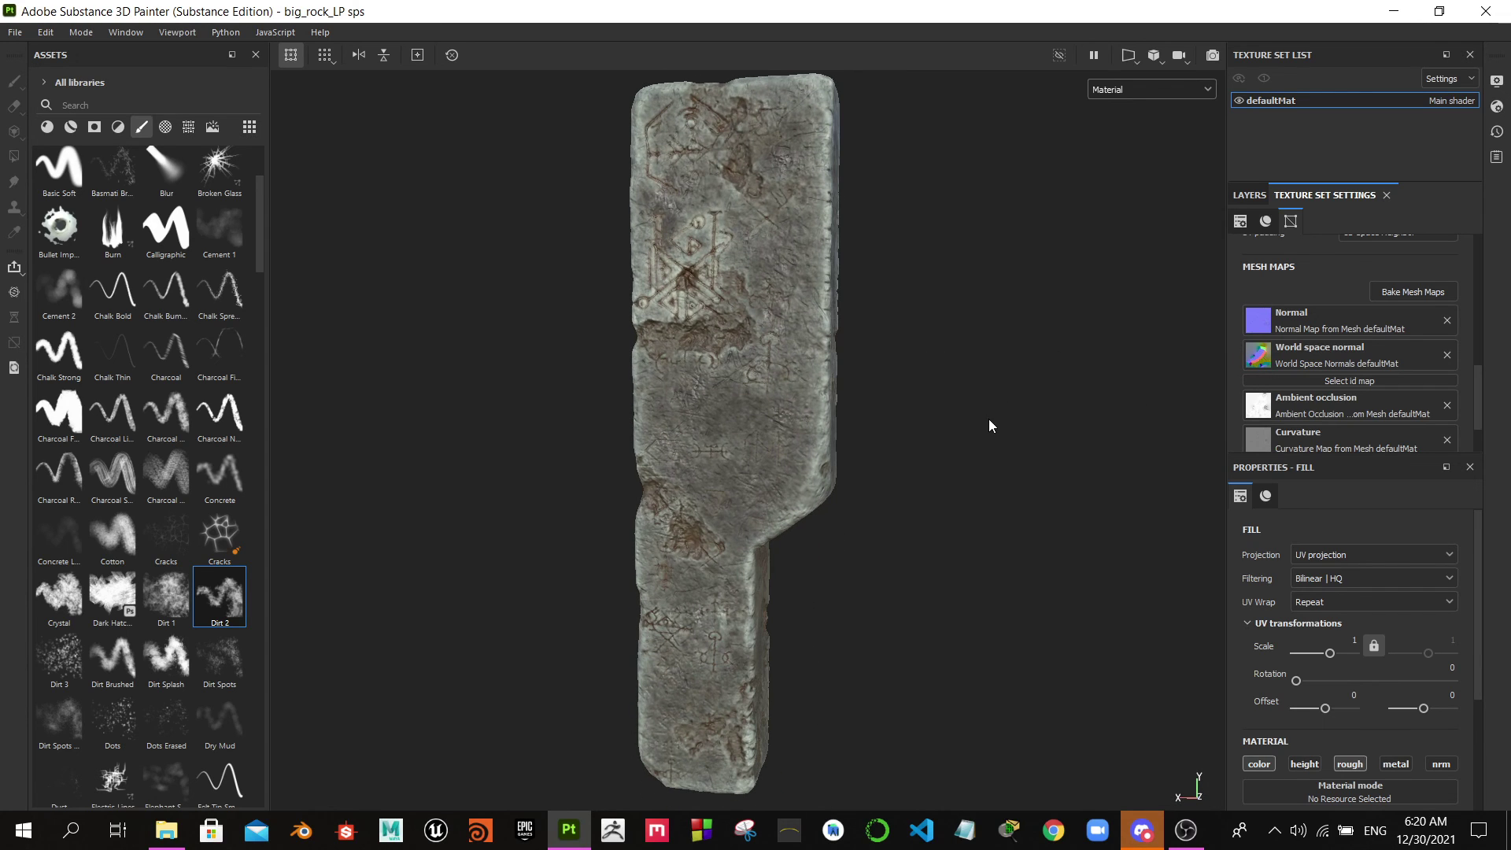
mouse_move(1035, 441)
shift+right_down()
mouse_move(988, 439)
mouse_move(1053, 441)
mouse_move(1026, 441)
shift+right_up()
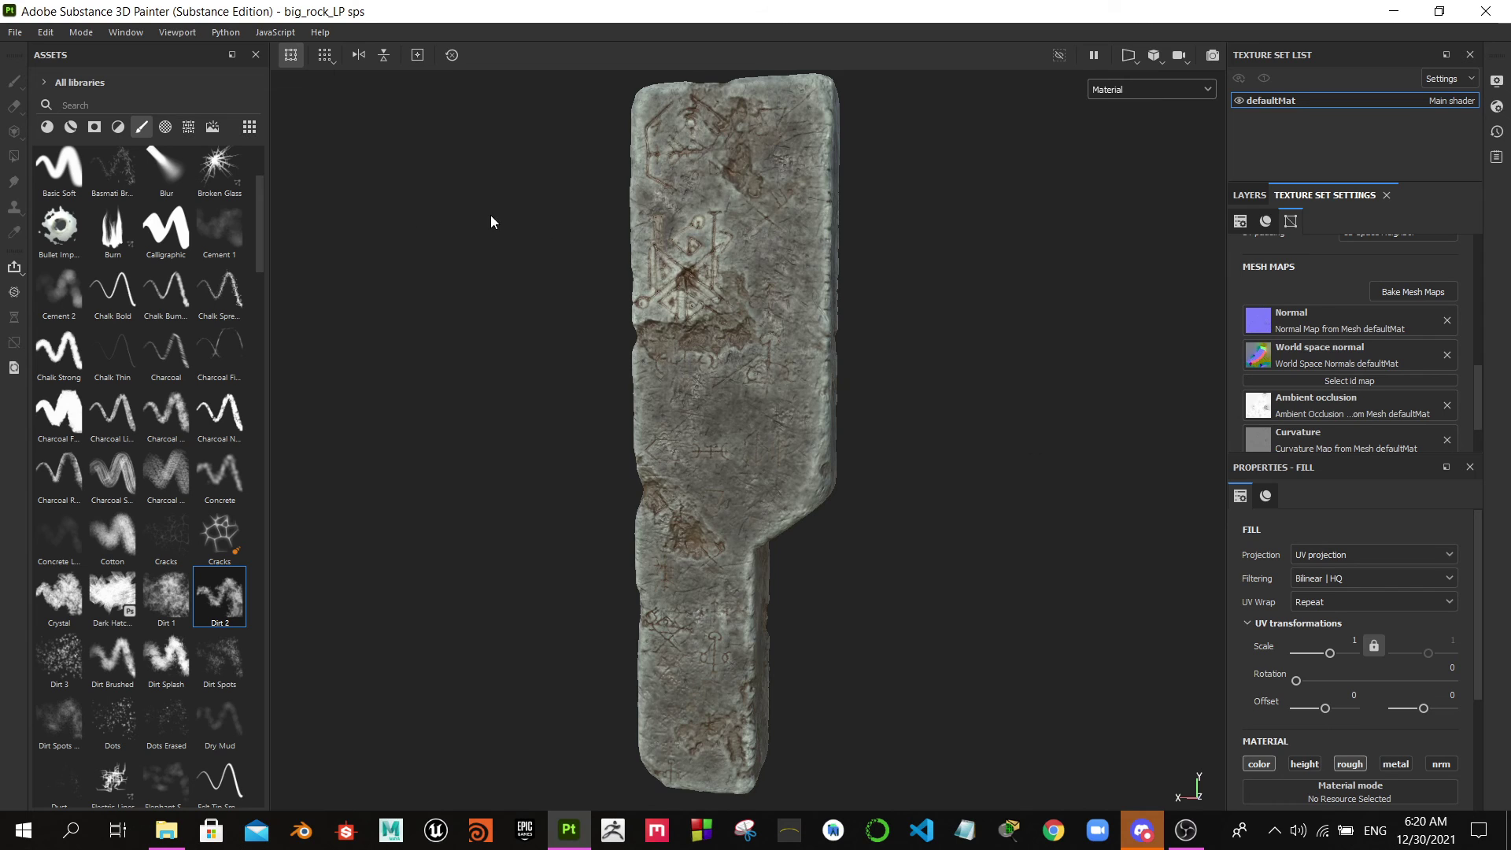
click(13, 32)
click(12, 33)
- Export the six defaultMat textures as 8-bit PNGs into a new bloce out/texture/2k folder
click(80, 296)
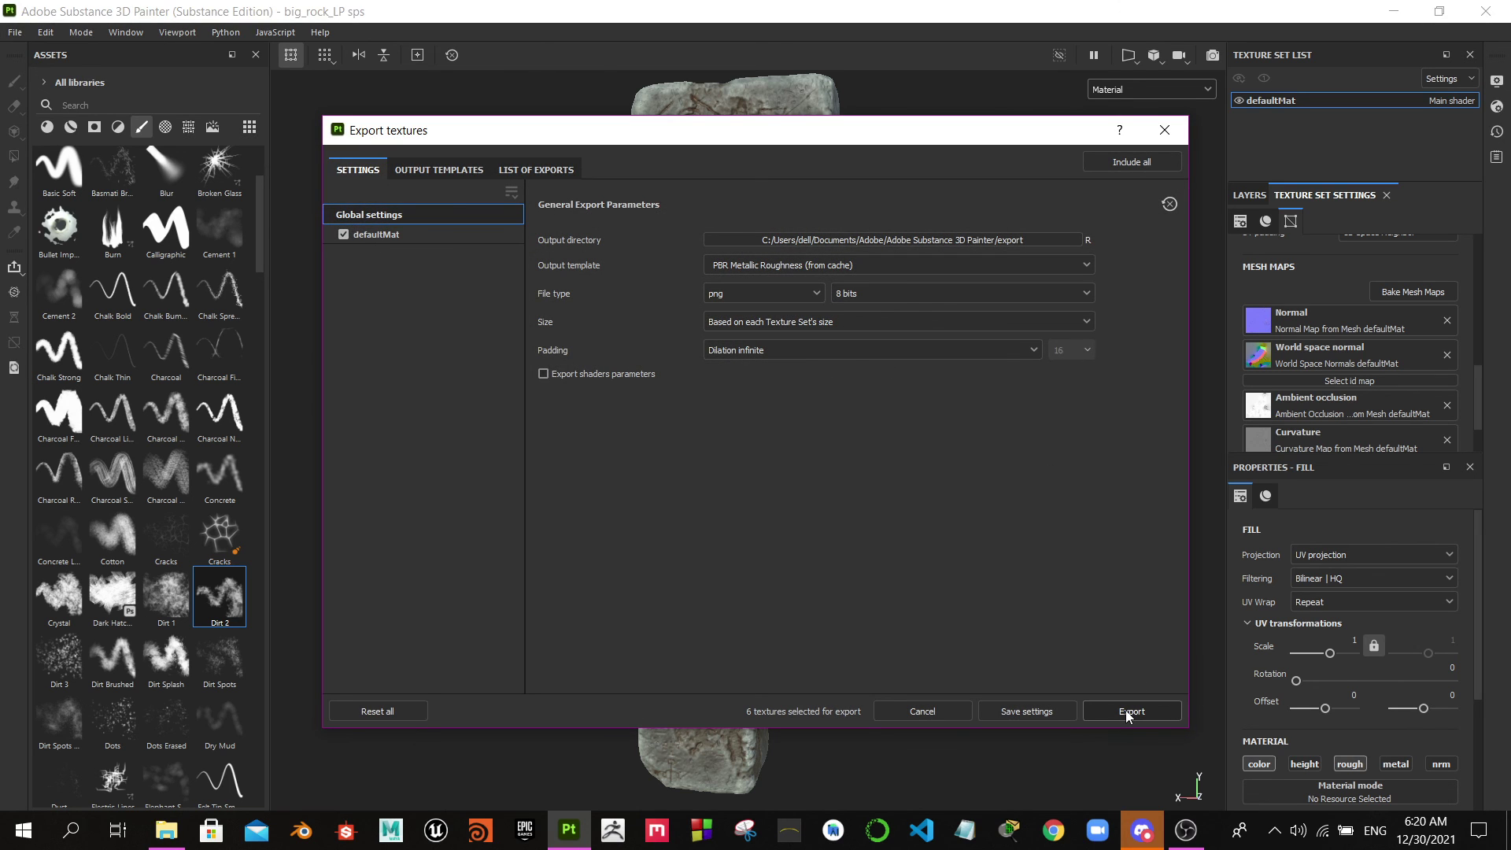
click(886, 241)
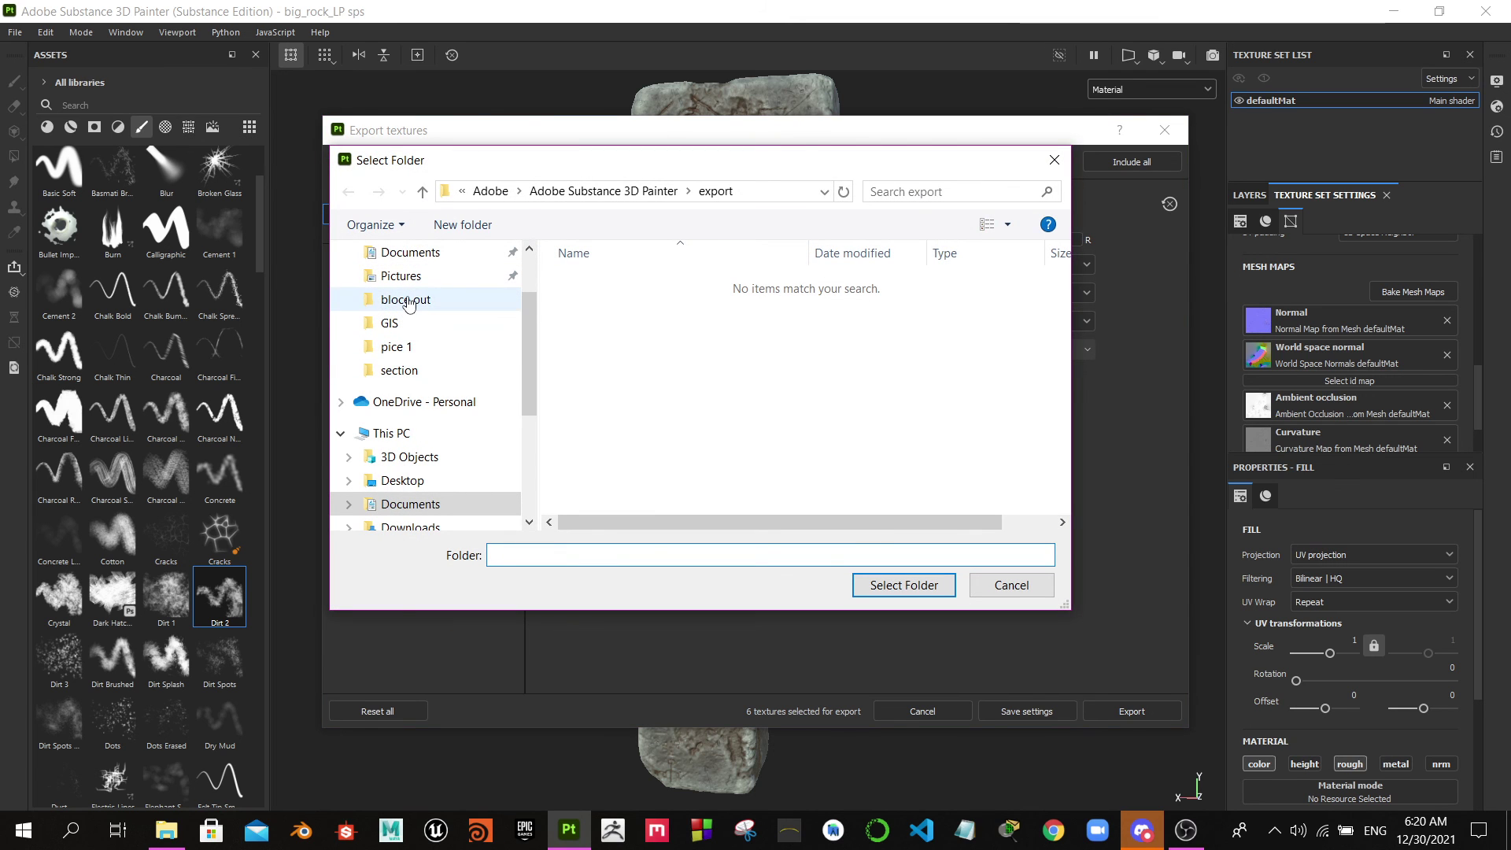
click(407, 302)
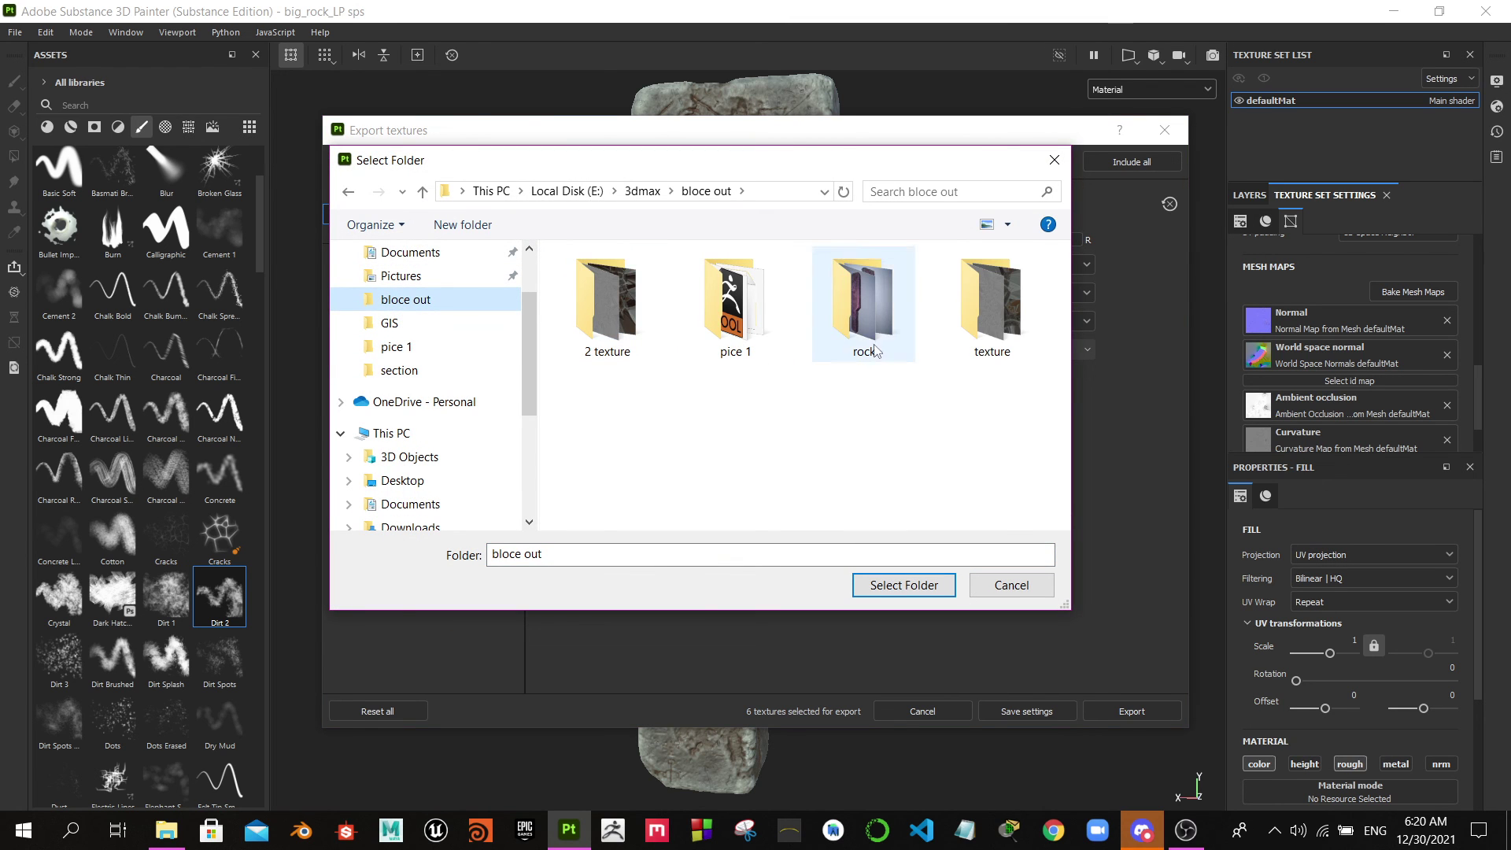
double_click(990, 331)
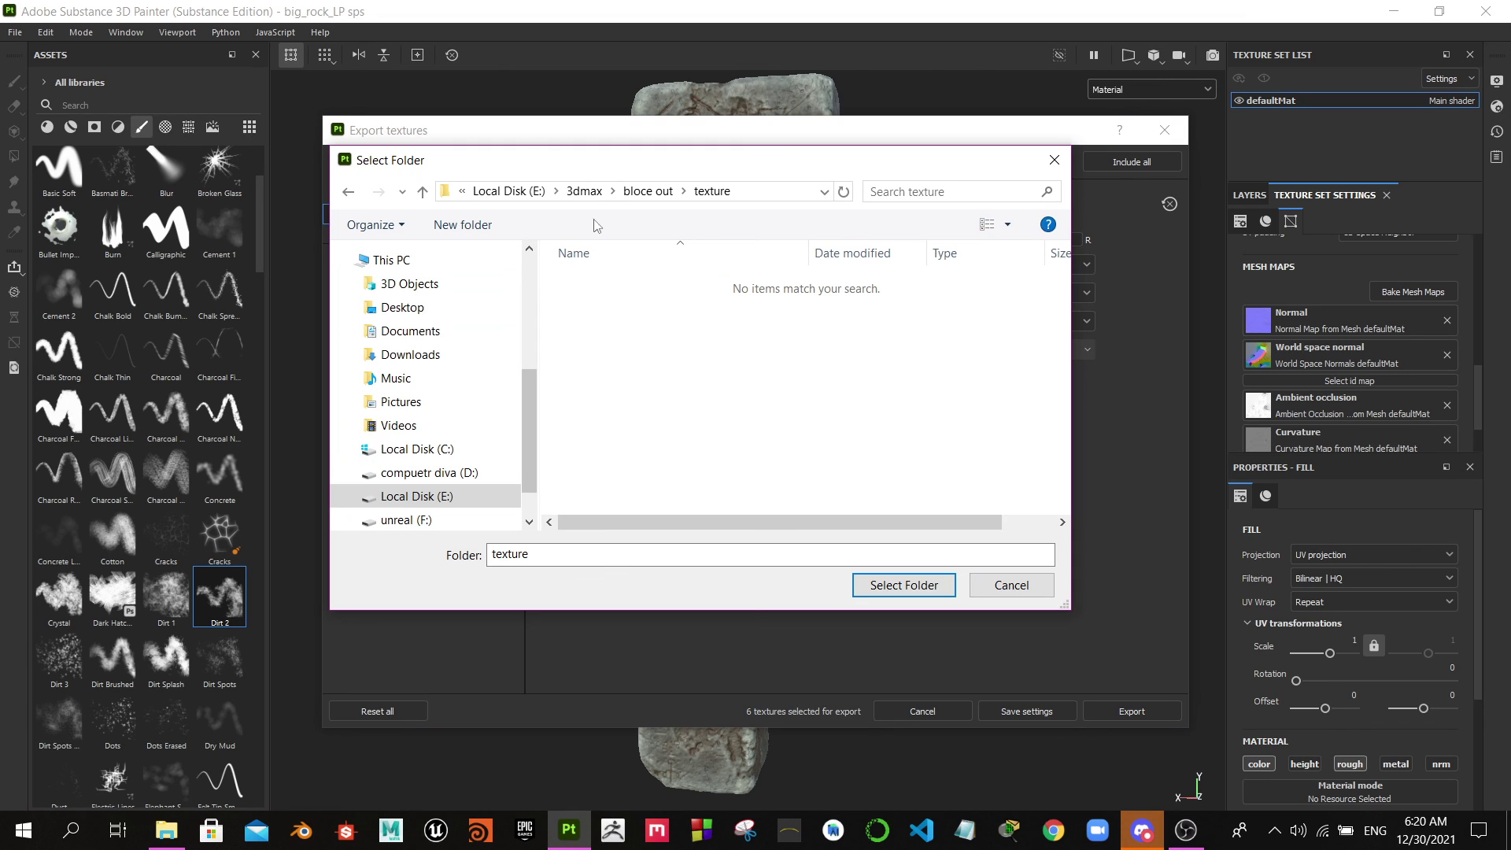
click(463, 225)
text(2)
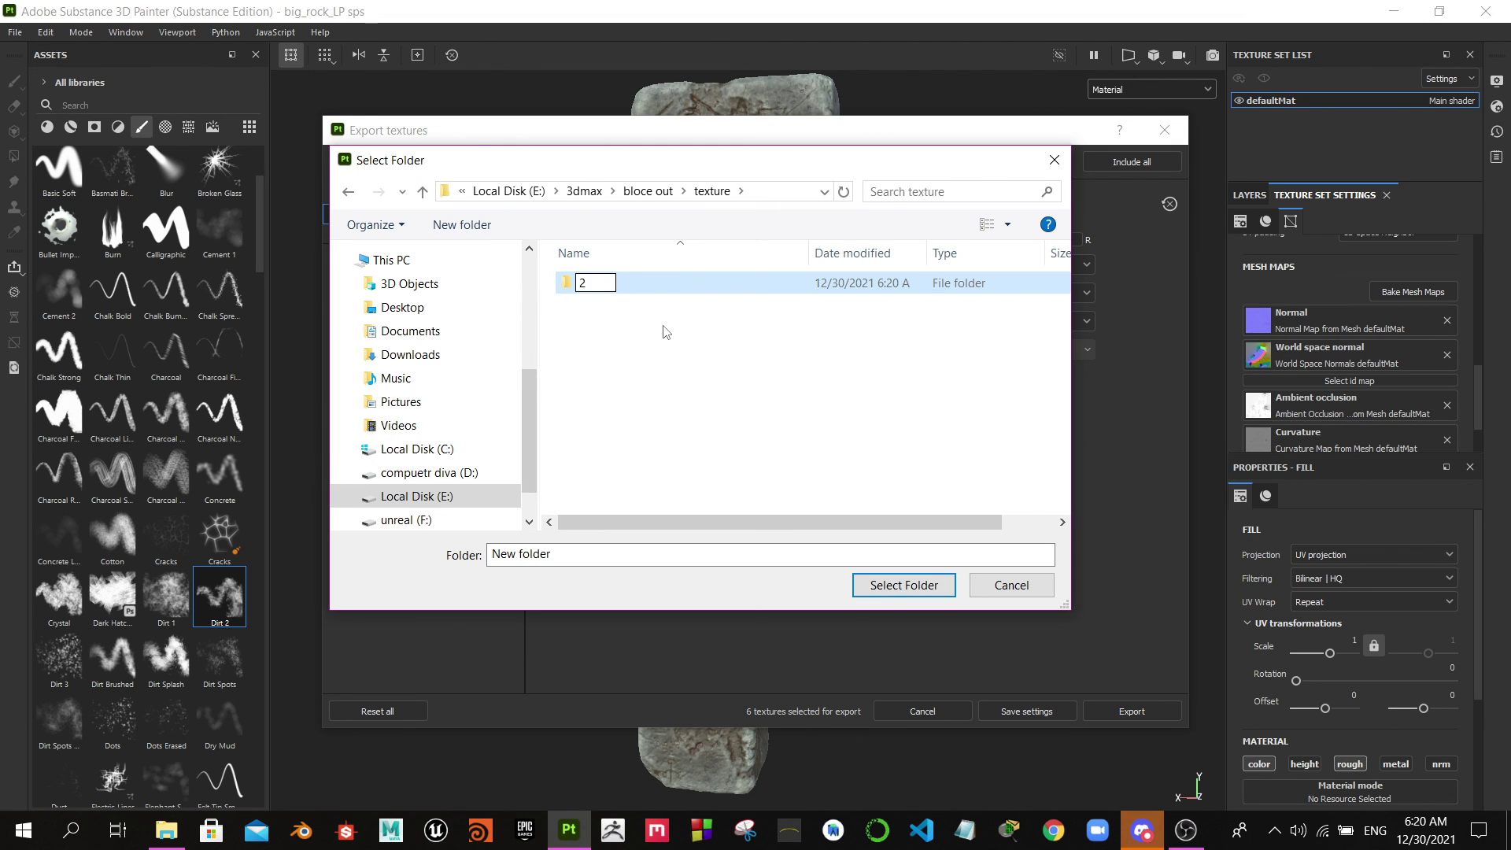
text(k)
key(Return)
key(Return)
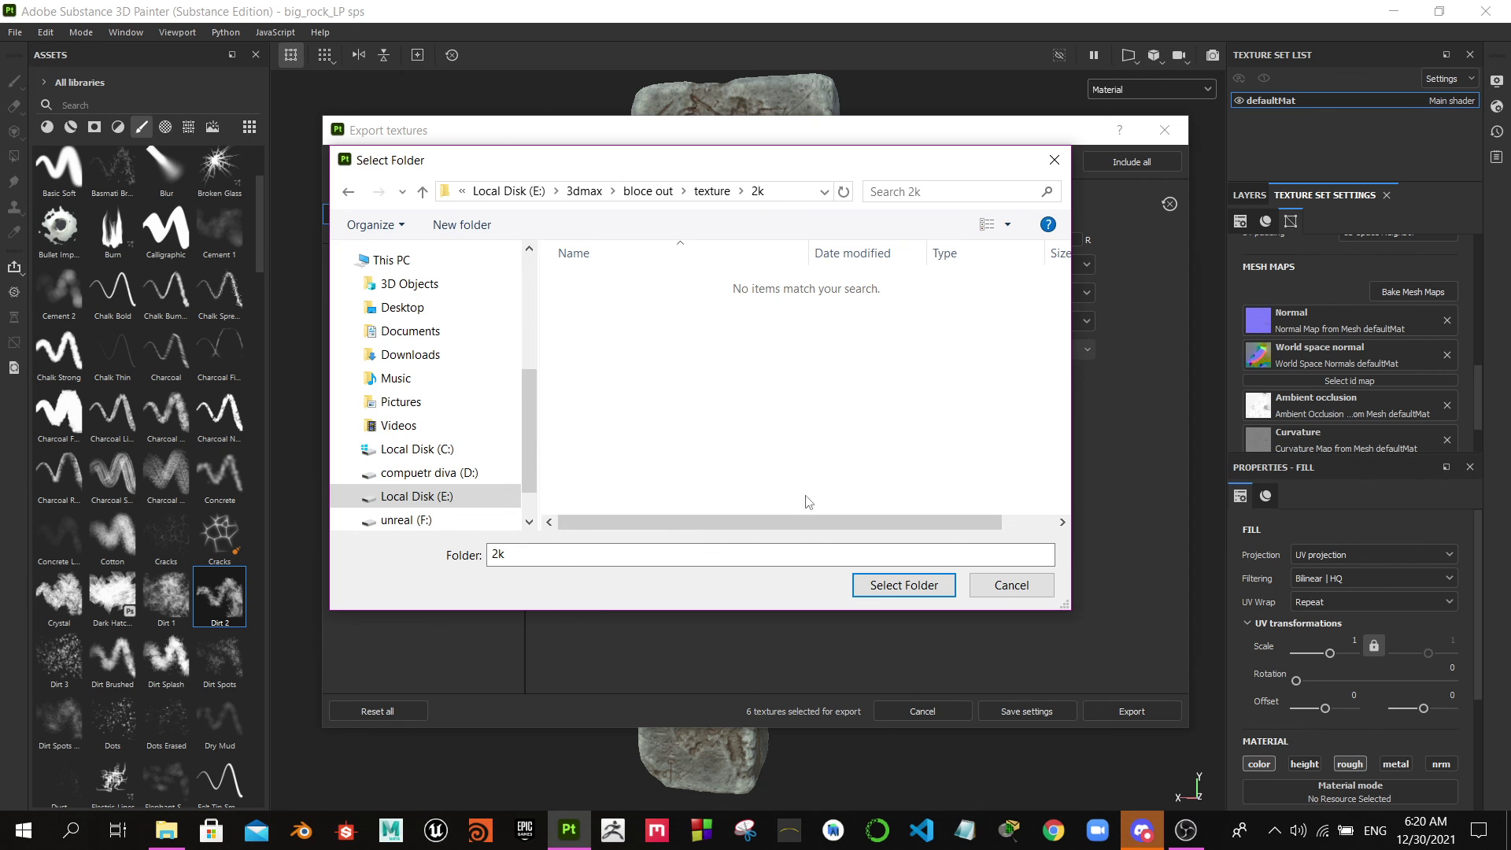
click(904, 584)
click(1143, 711)
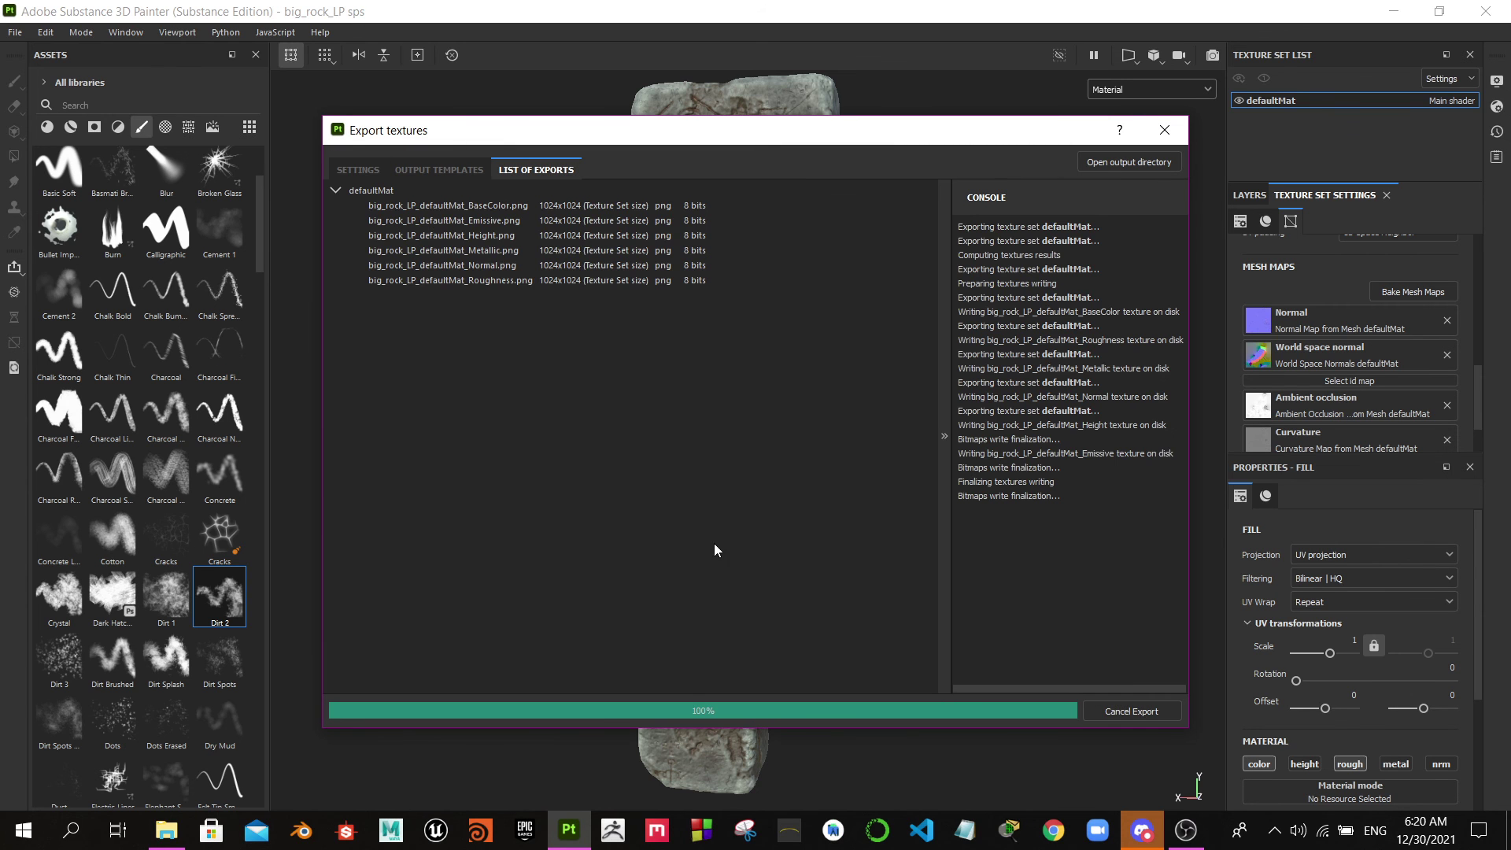
click(1165, 130)
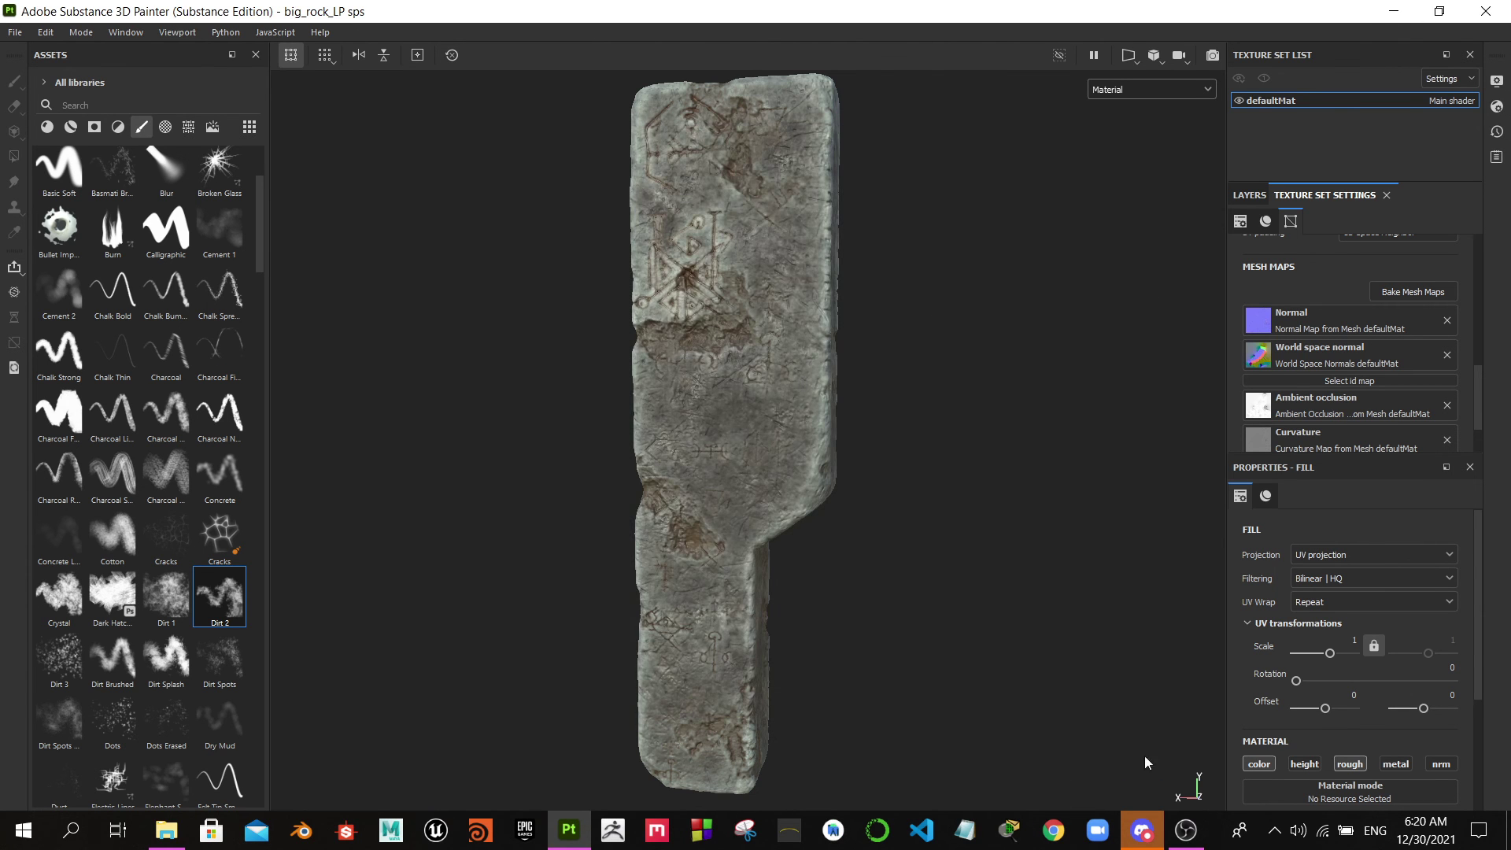